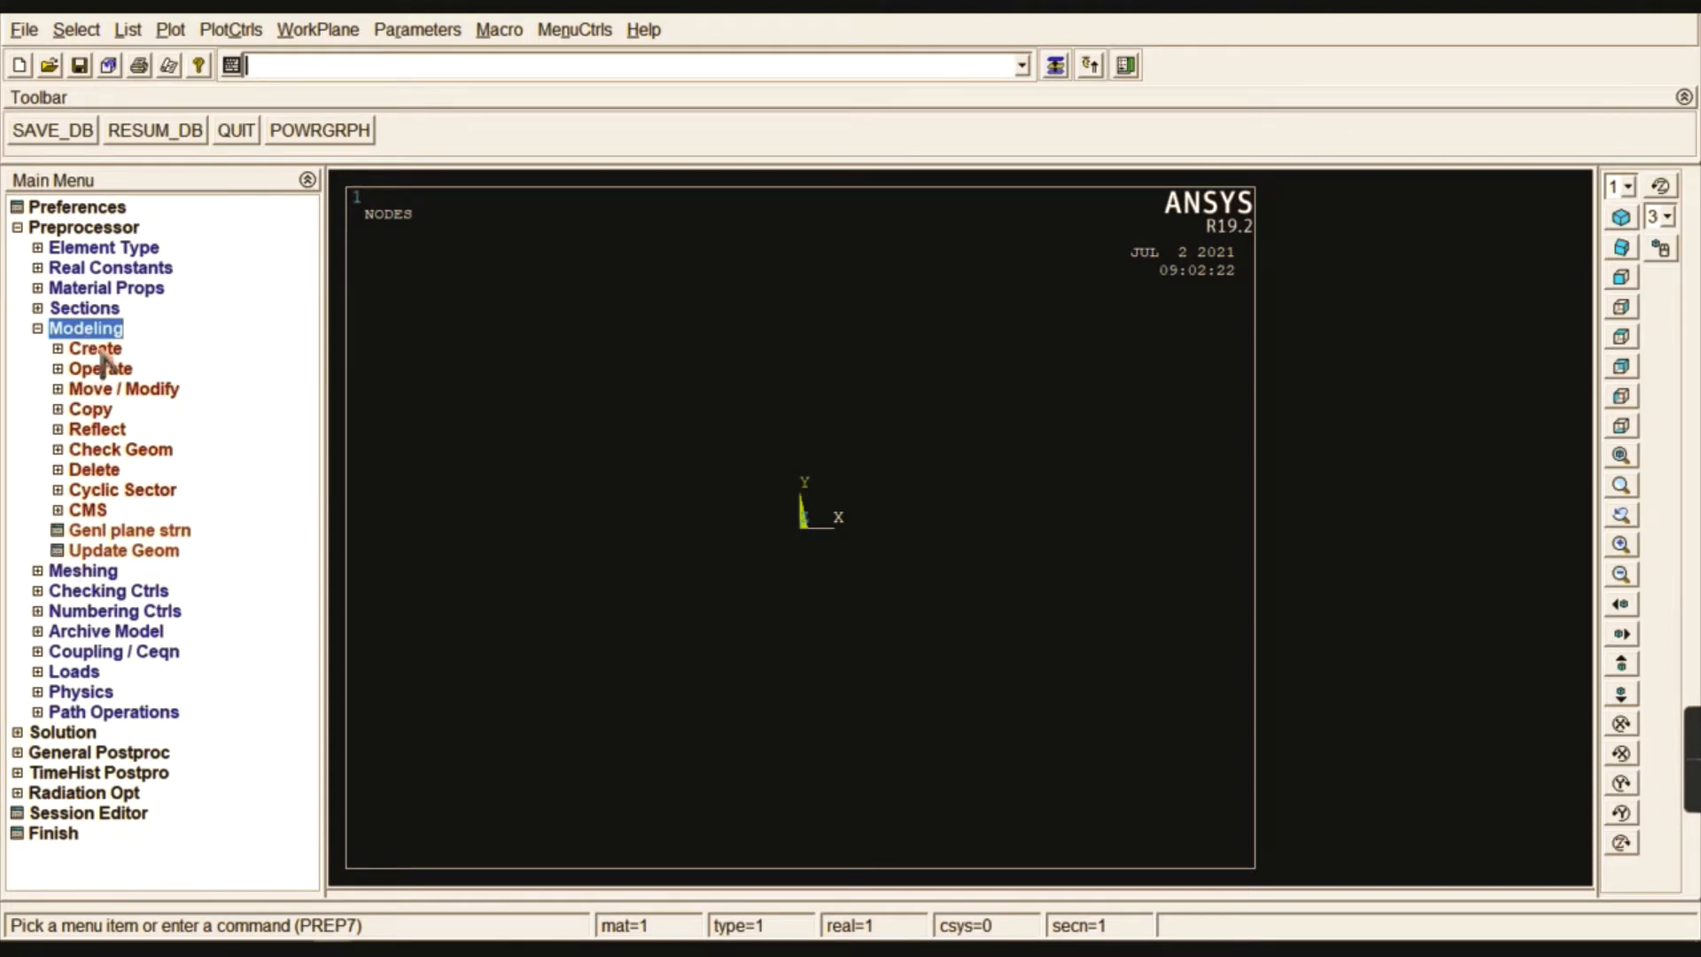
# - Create a rectangular area by two corners from the origin (0, 0), with width 100 and height 60
pyautogui.click(96, 349)
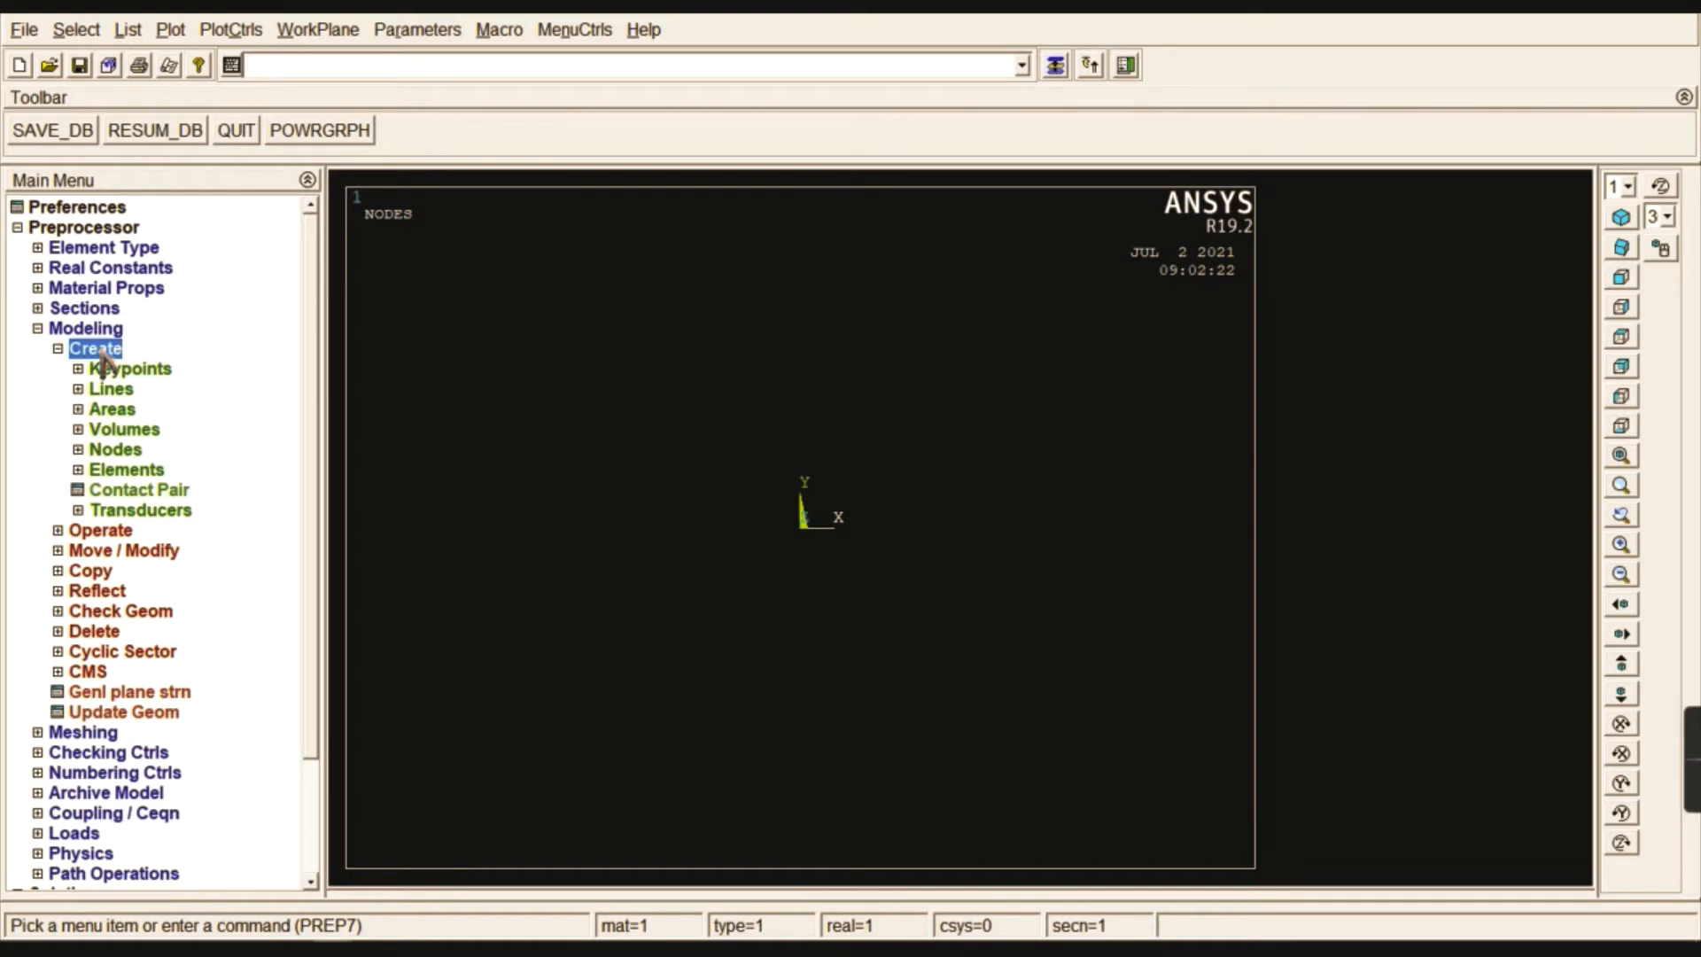
pyautogui.click(108, 408)
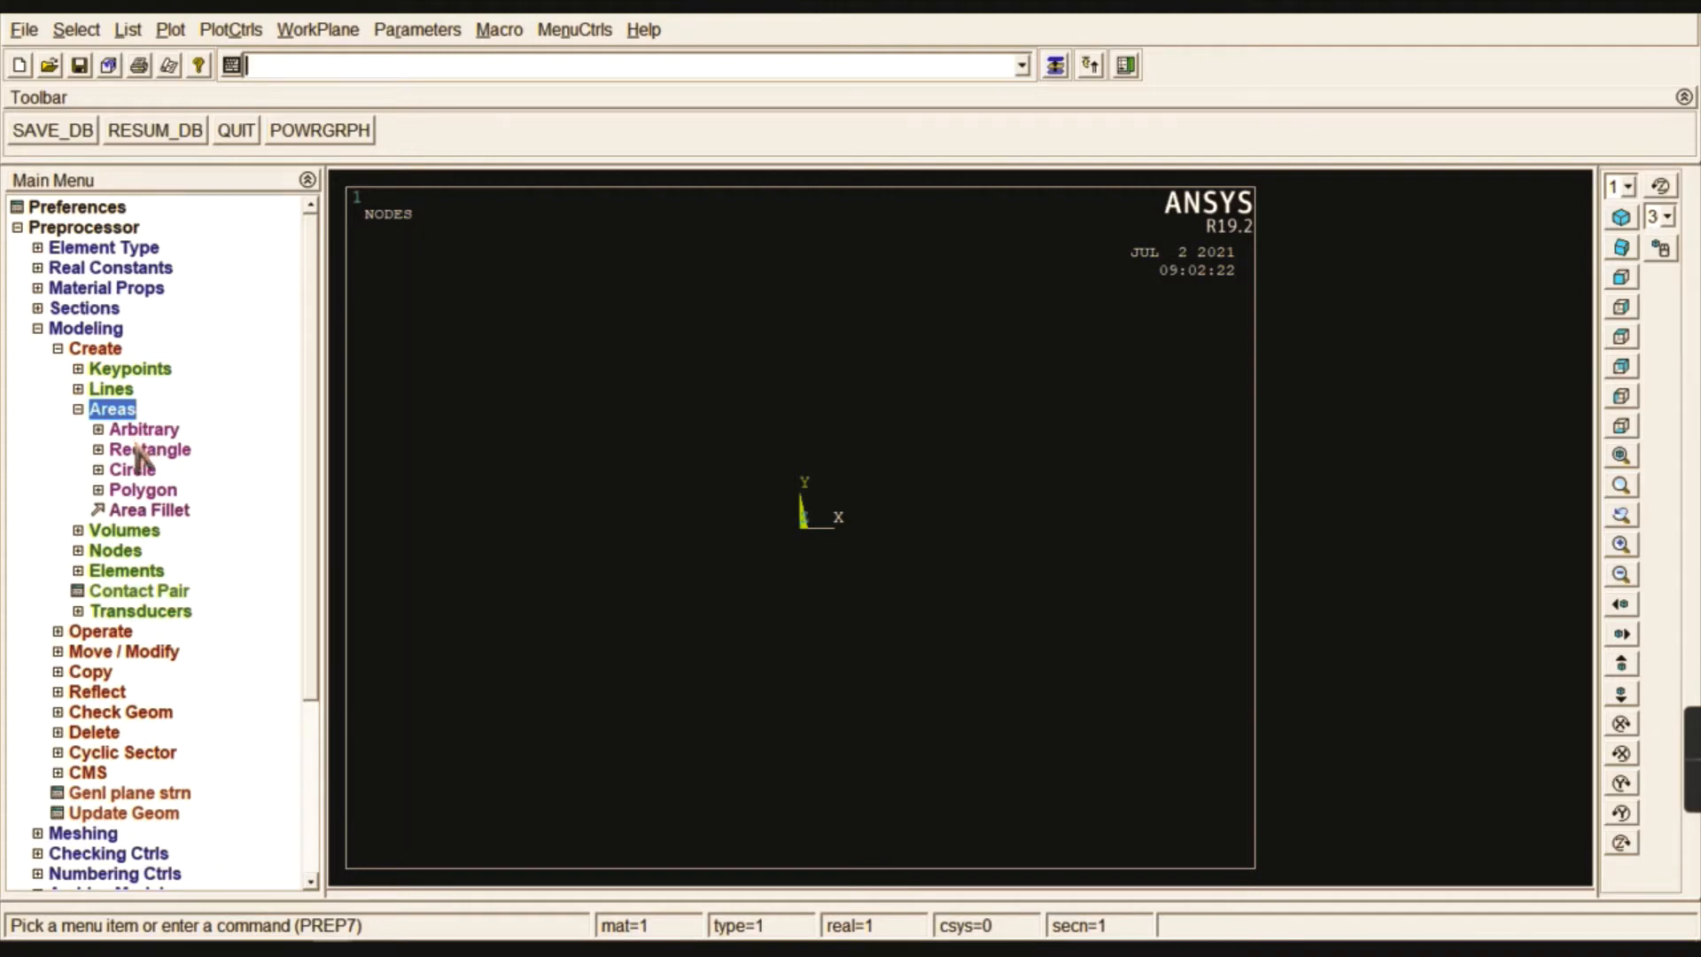
pyautogui.click(137, 449)
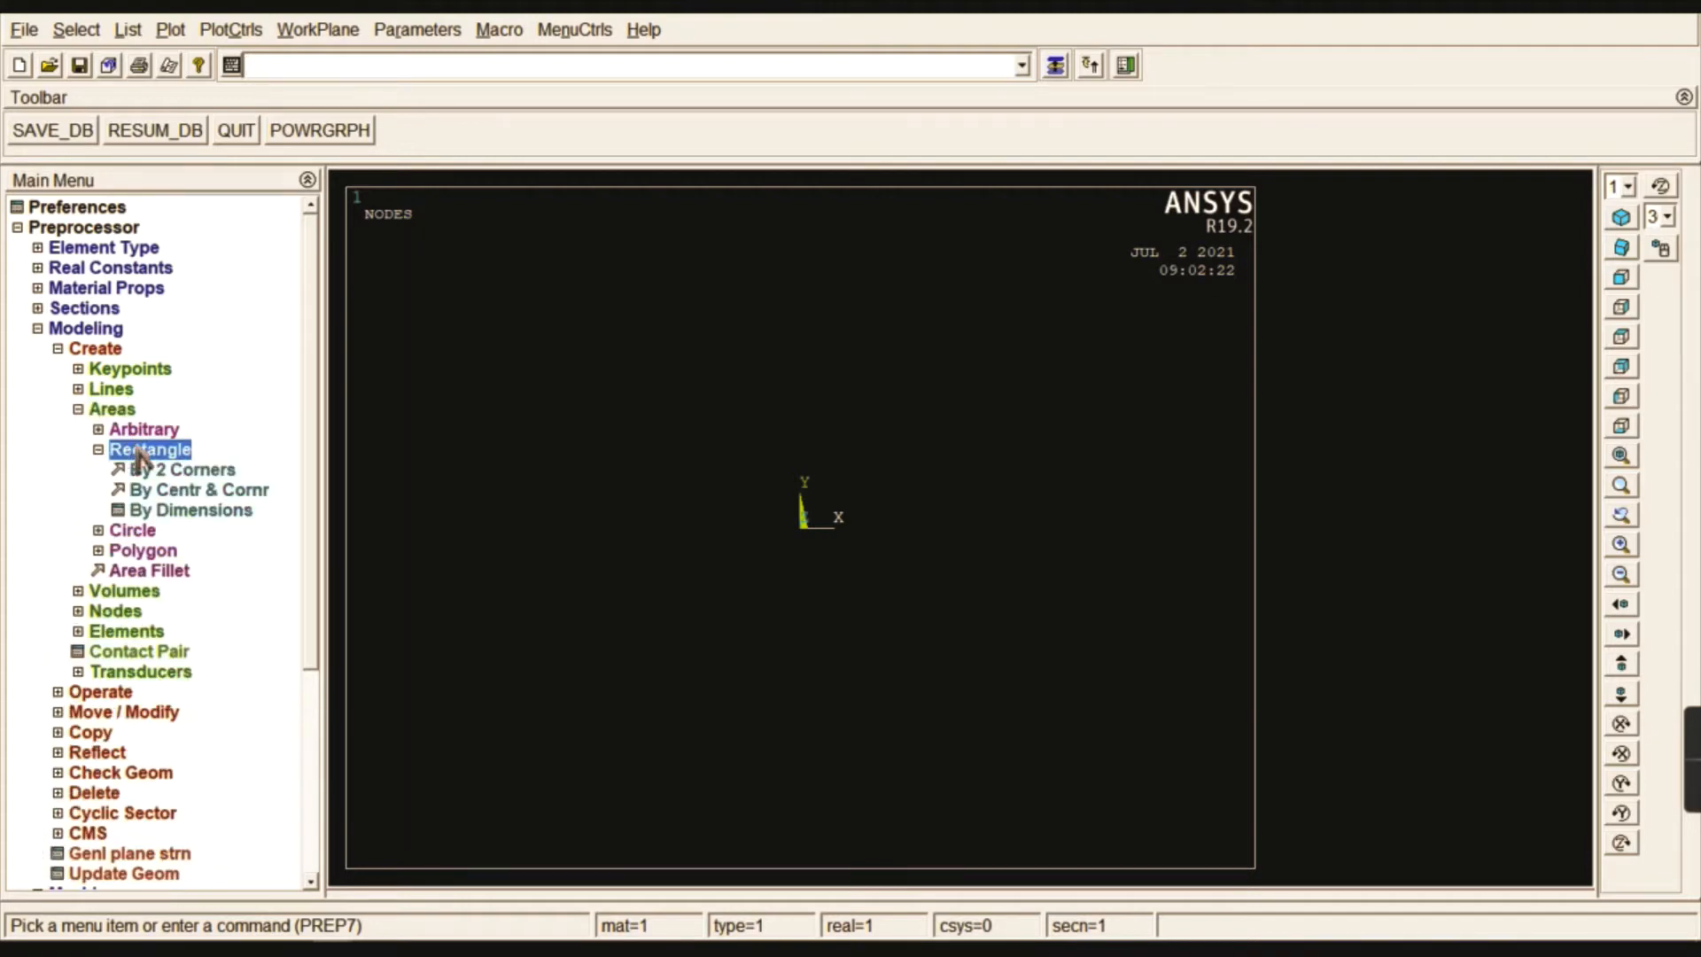
pyautogui.click(207, 473)
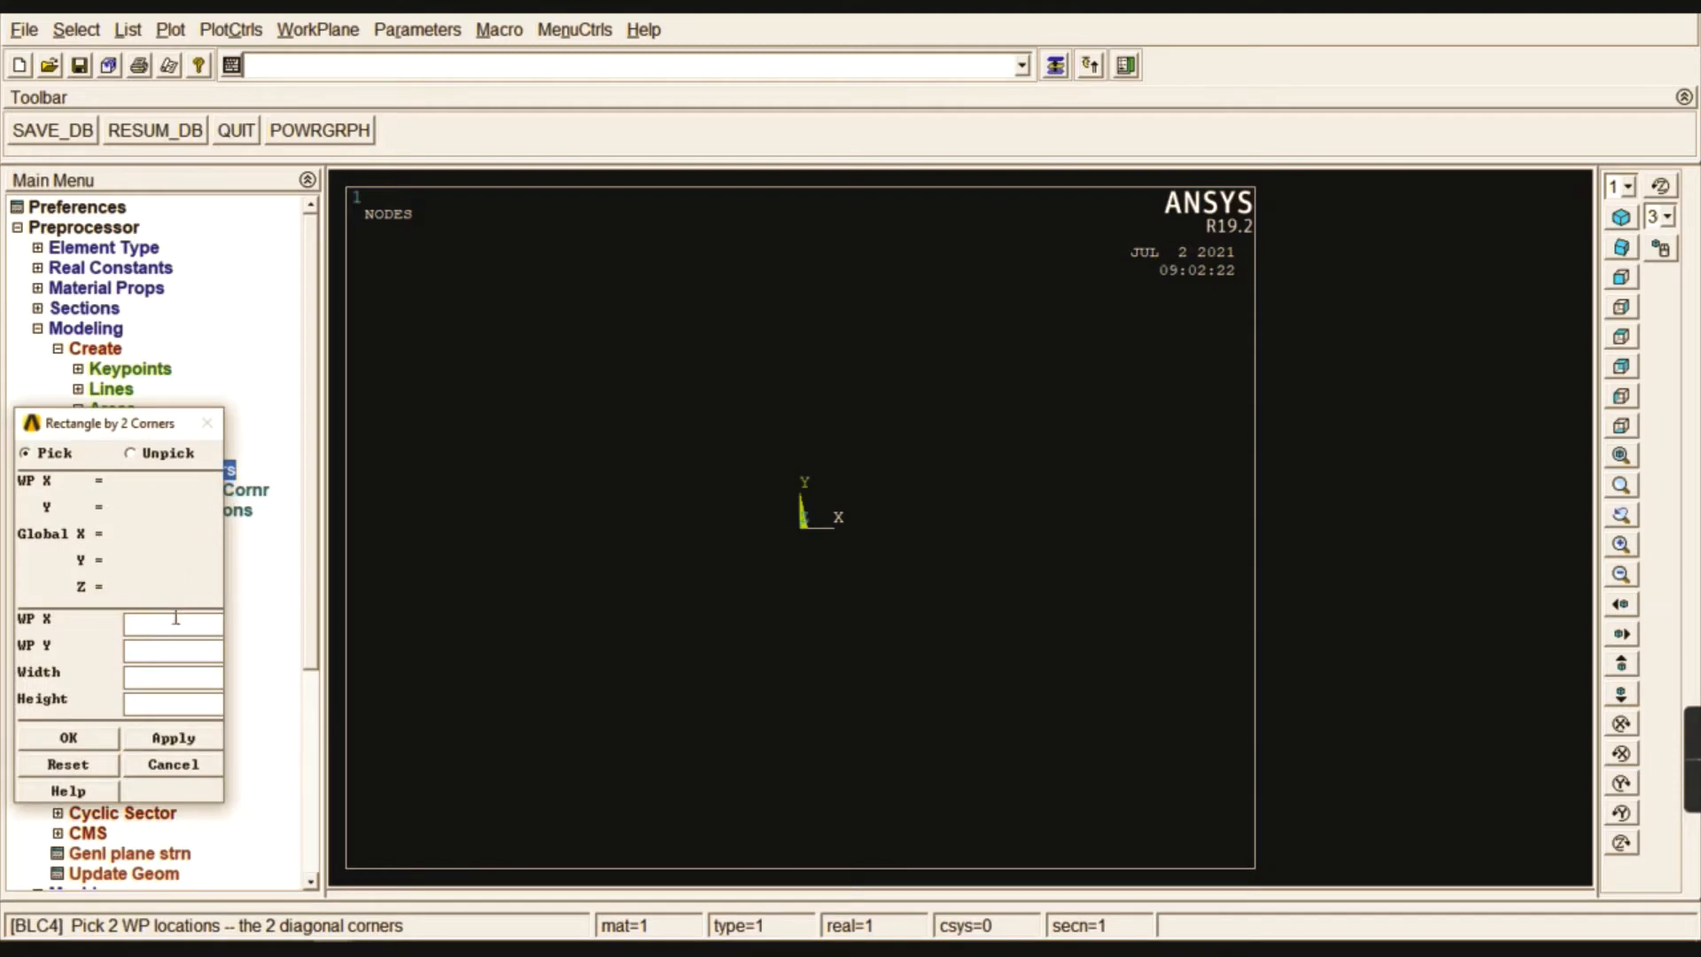
pyautogui.click(177, 621)
pyautogui.write('0')
pyautogui.write('60')
pyautogui.click(84, 740)
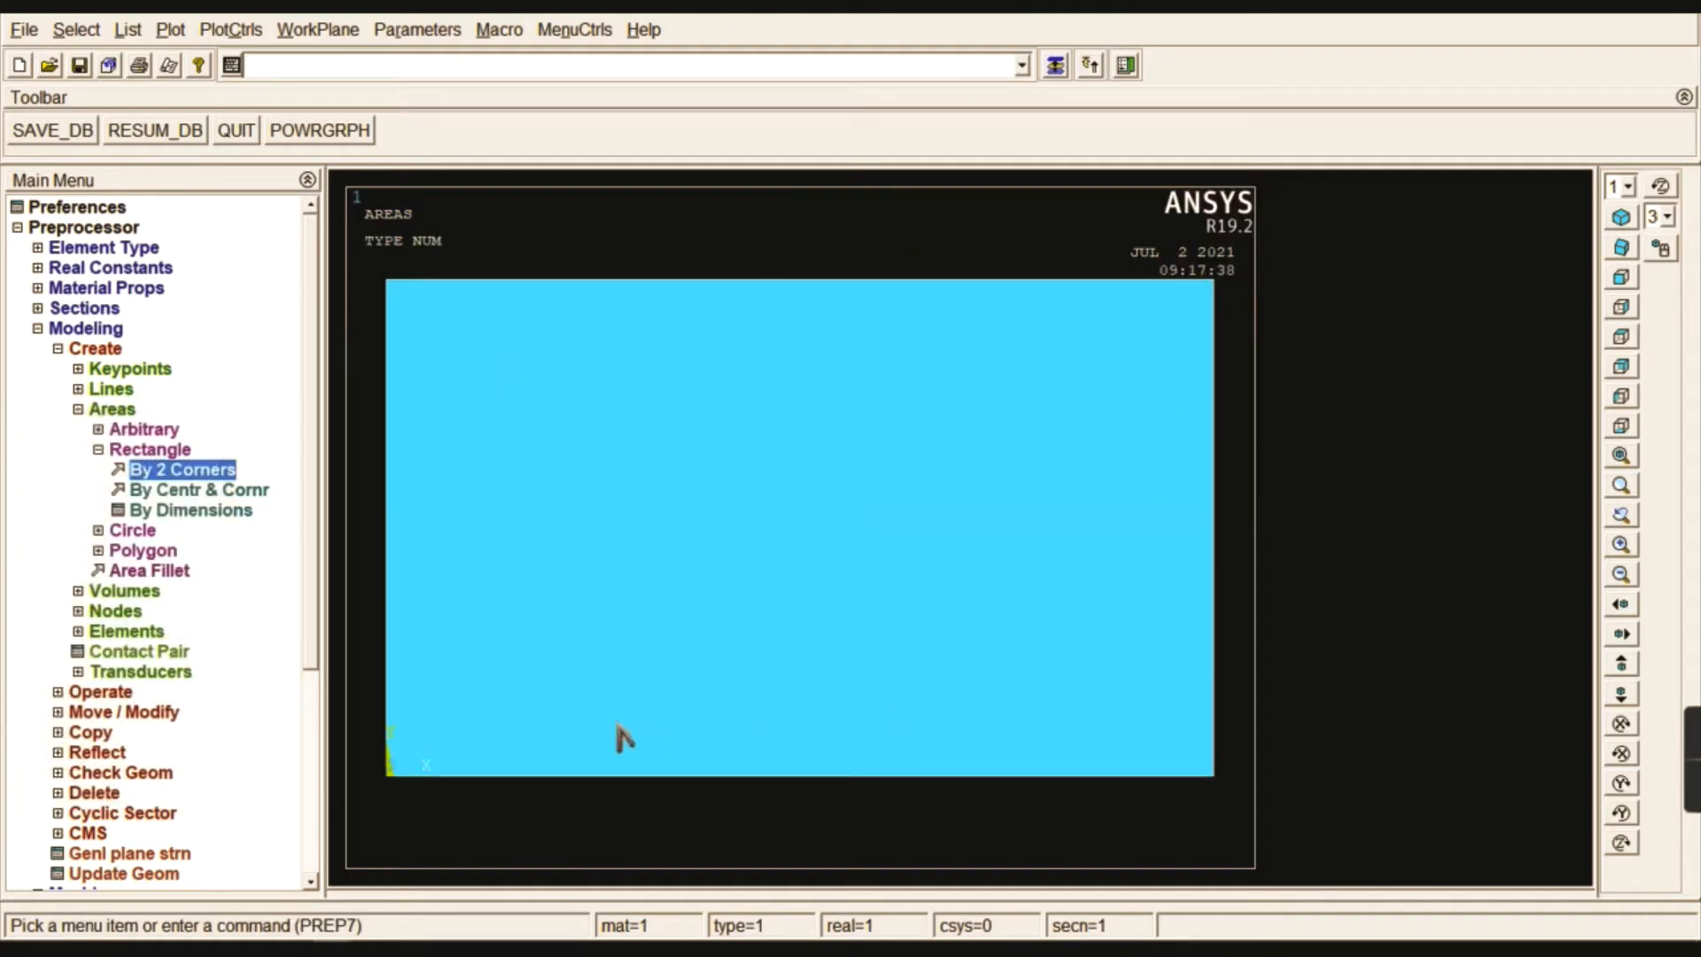
# - Create a solid circular area of radius 30 centred at (100, 30) on the rectangle's far end
pyautogui.click(158, 451)
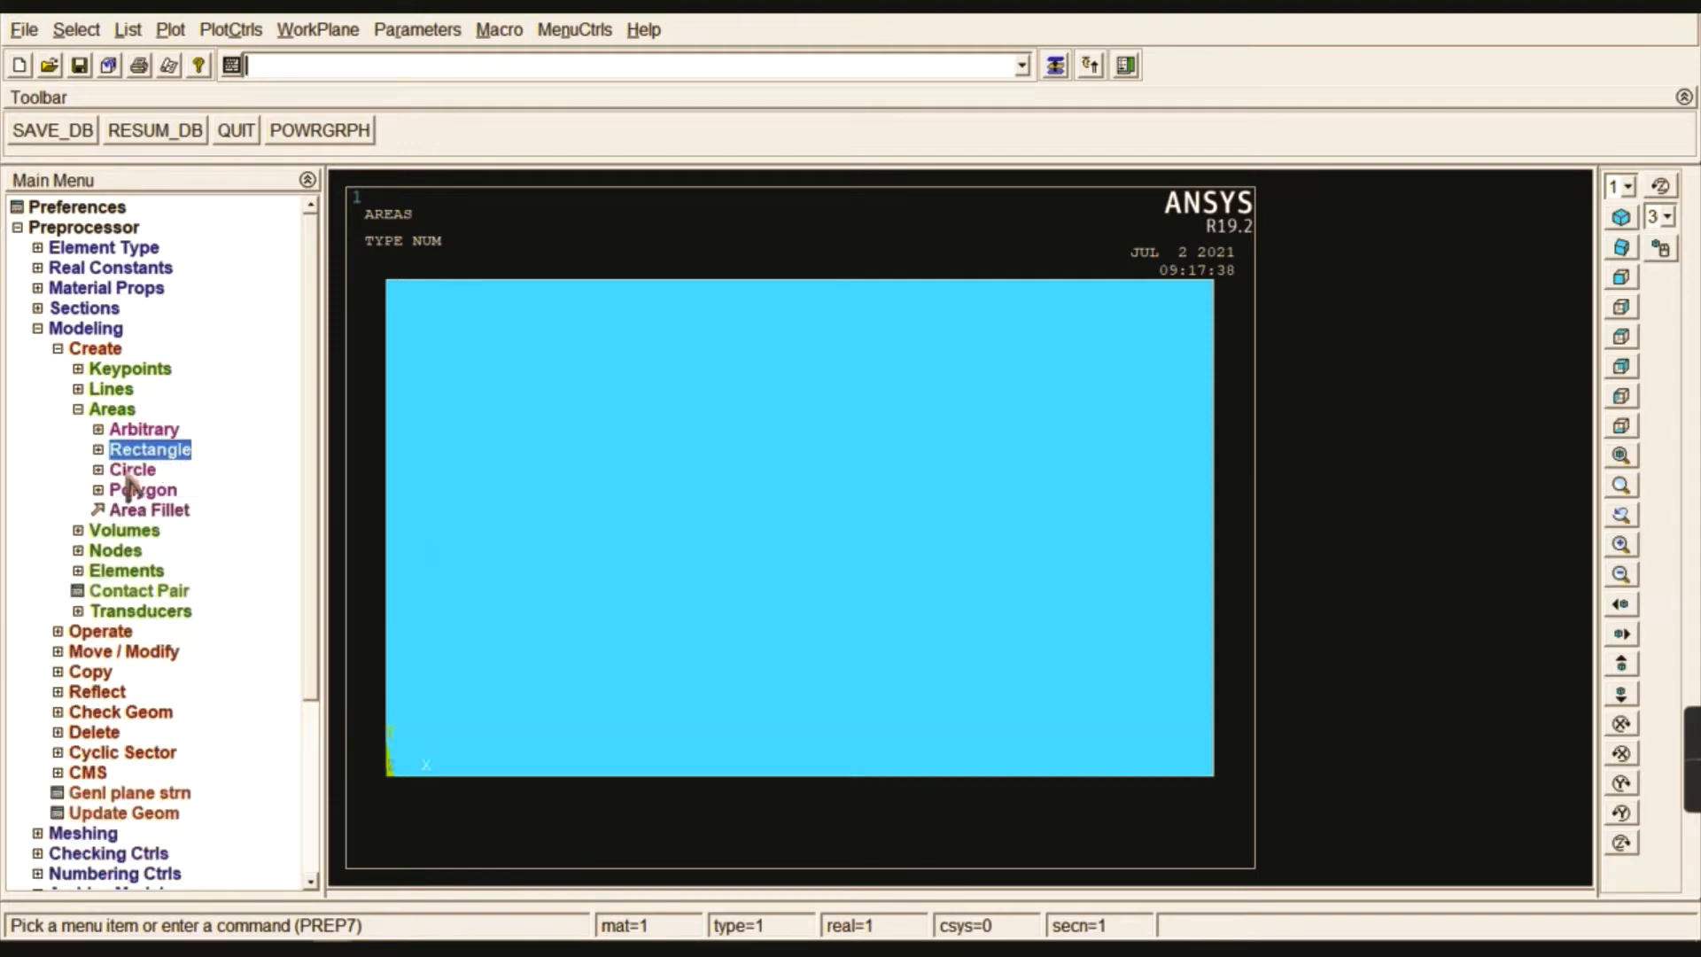
pyautogui.click(131, 470)
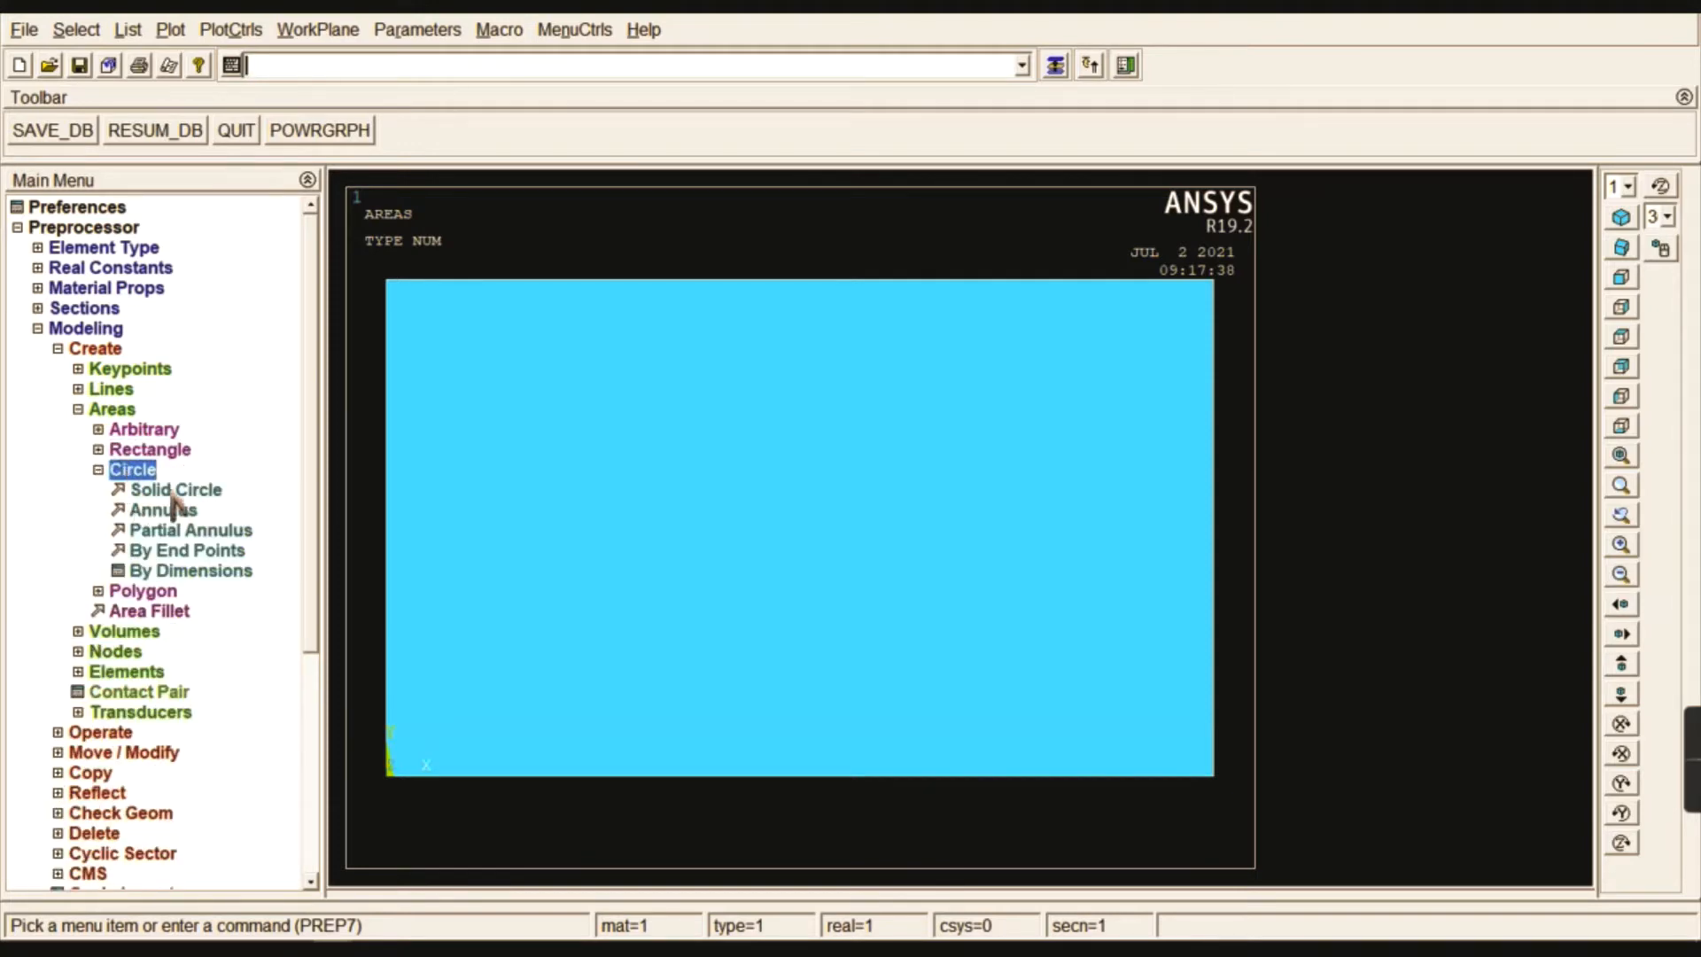
pyautogui.click(163, 492)
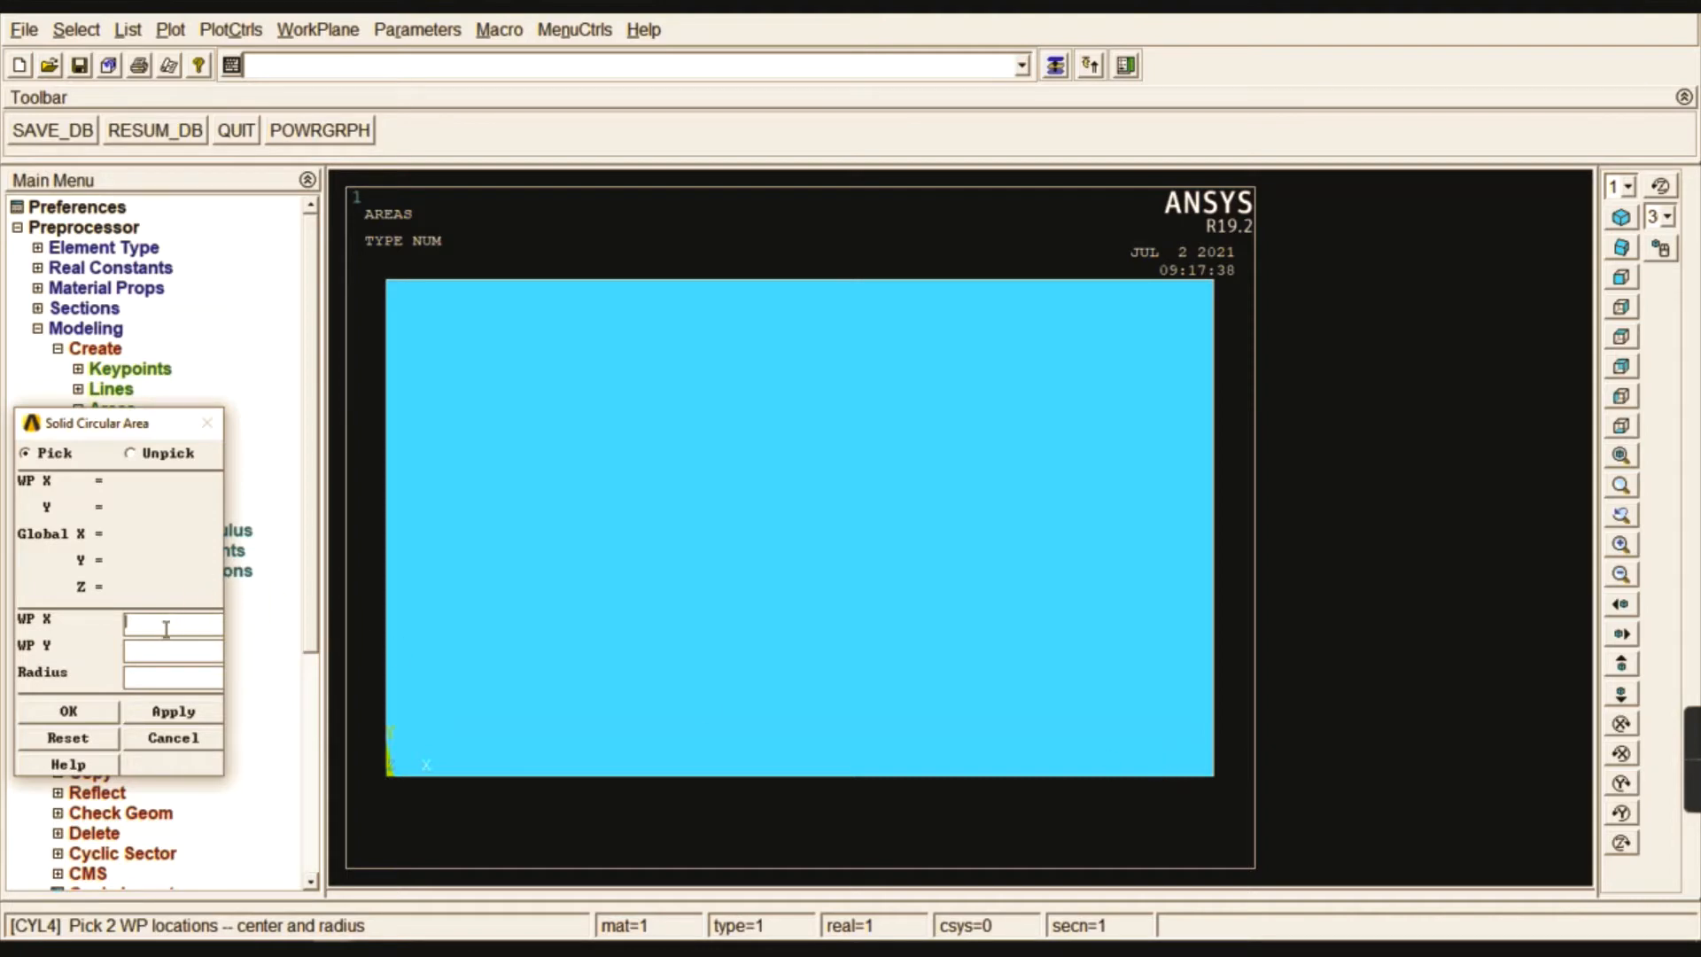
pyautogui.write('1')
pyautogui.write('30')
pyautogui.click(100, 711)
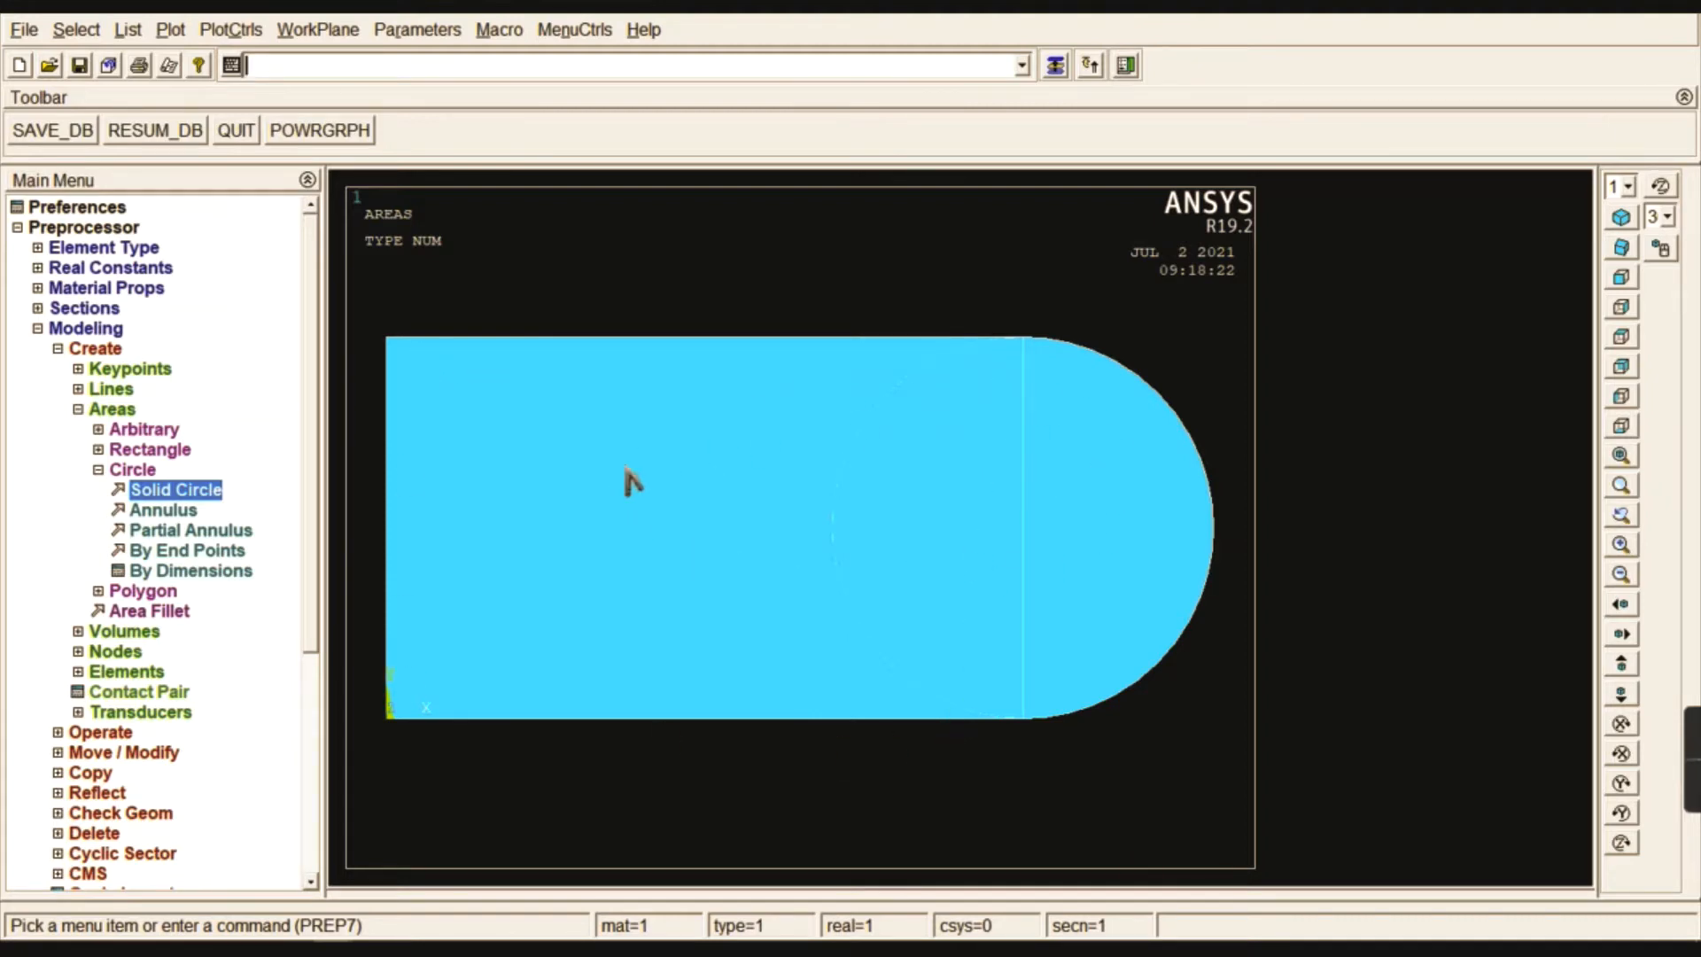
# - Merge the rectangle and the end circle into one area with a Boolean Add
pyautogui.click(100, 353)
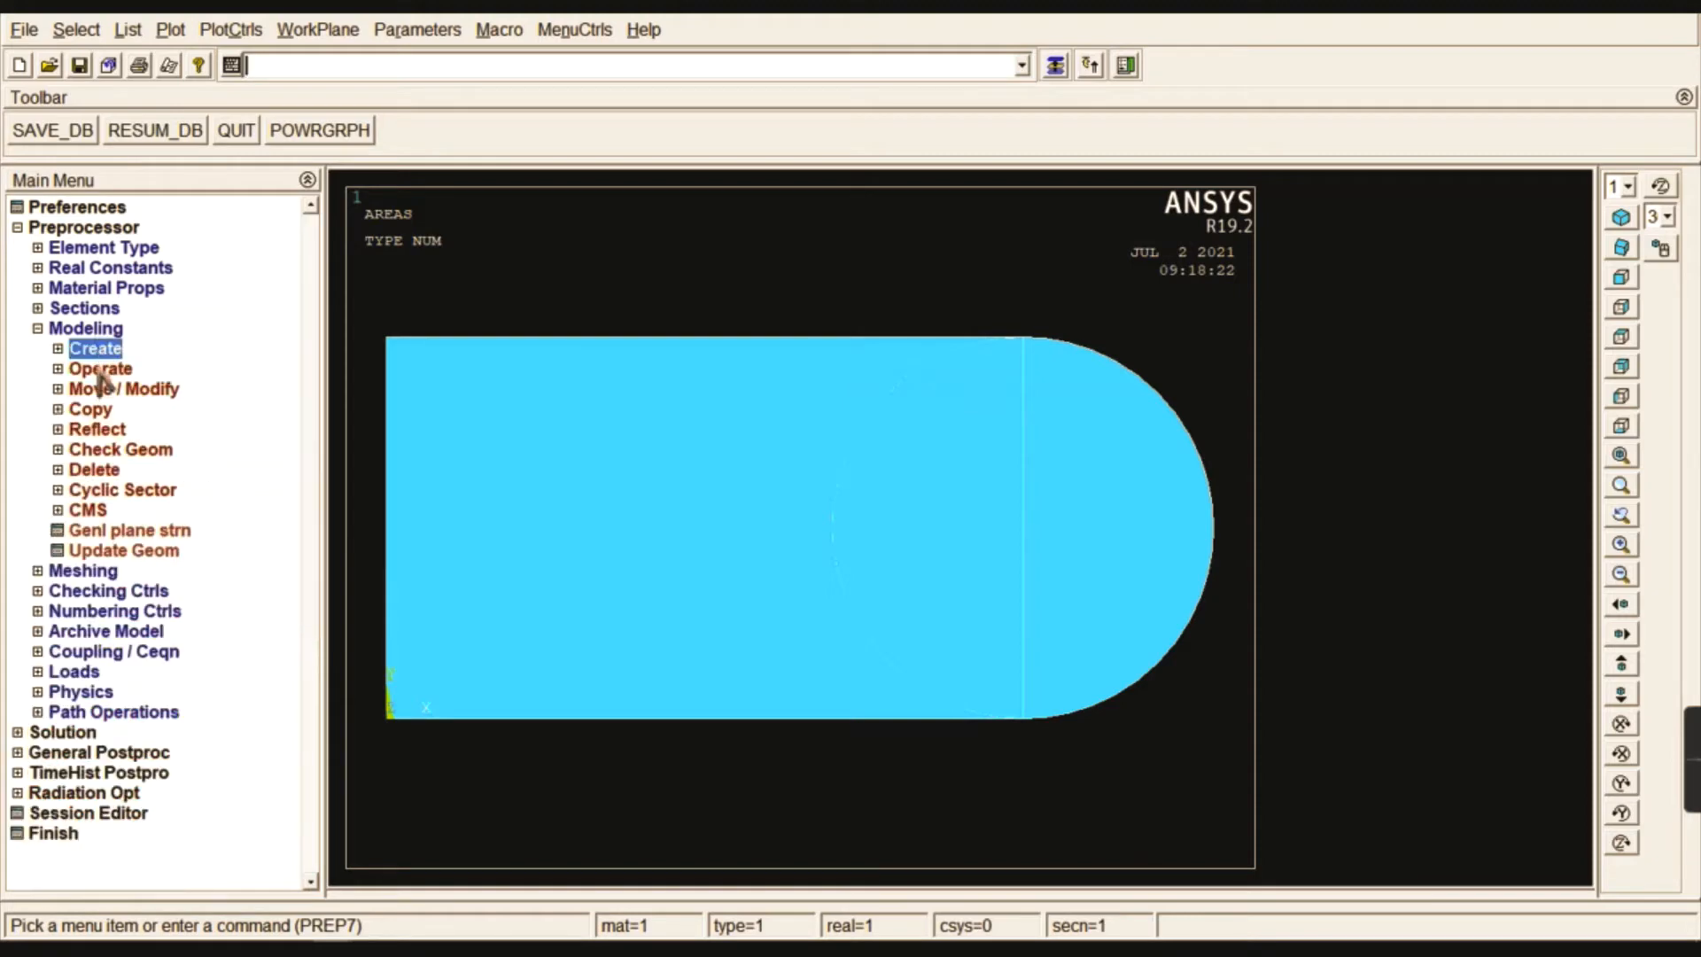
pyautogui.click(101, 370)
pyautogui.click(122, 432)
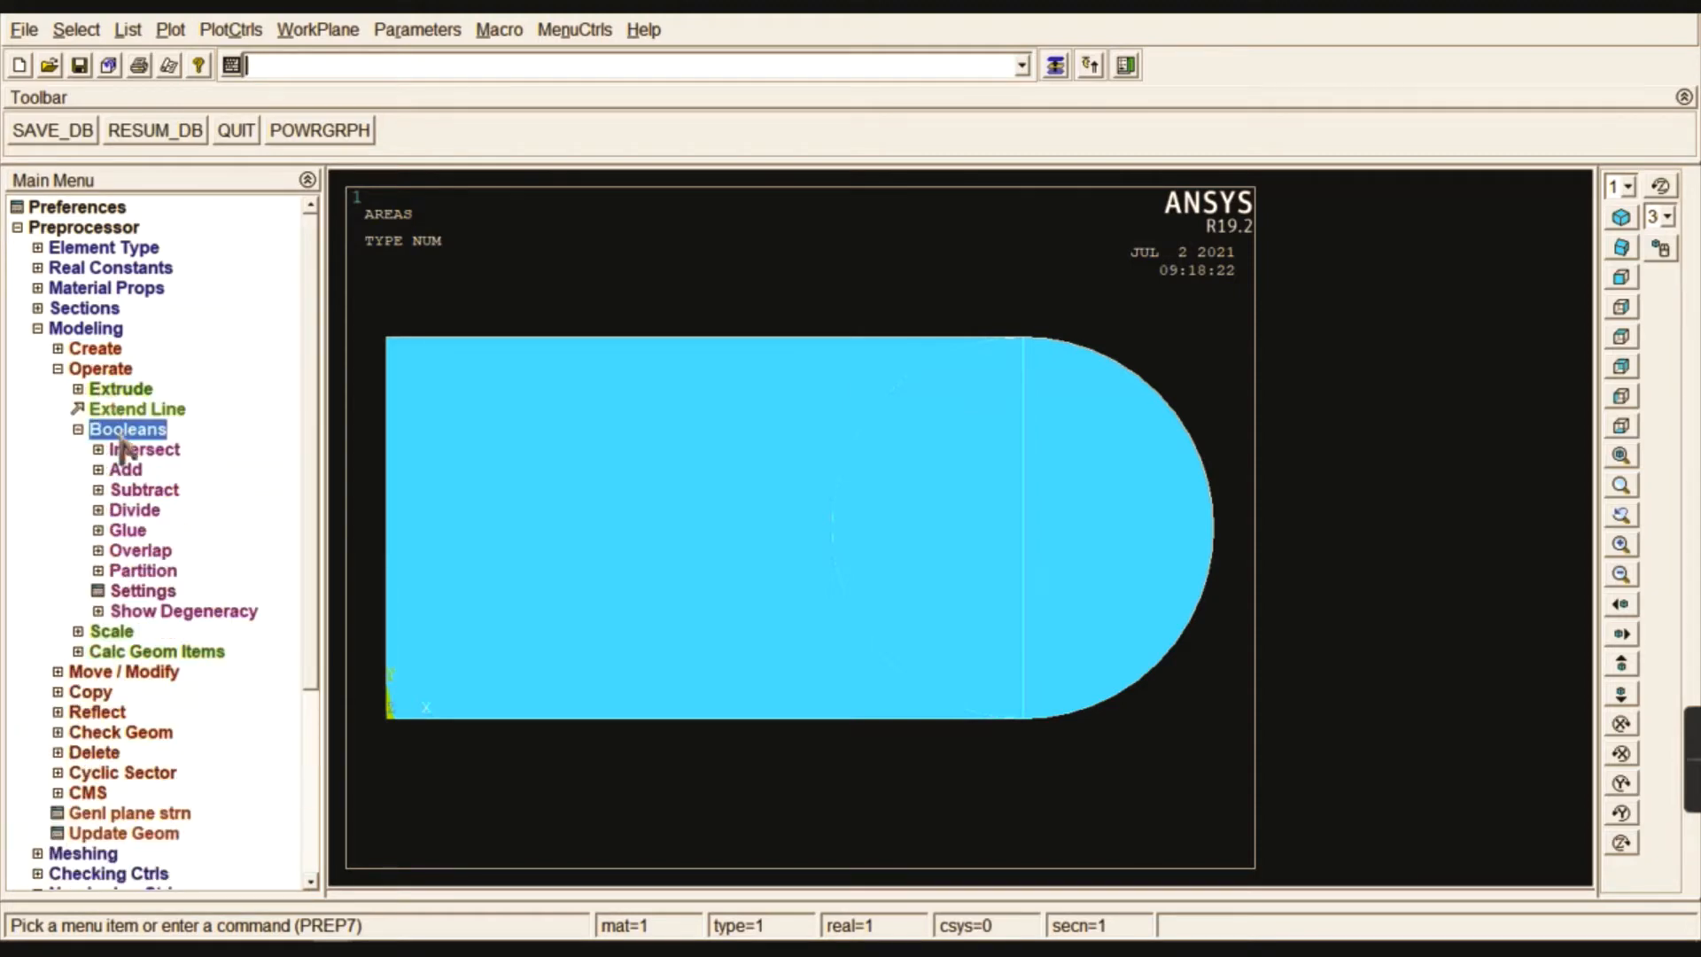
pyautogui.click(127, 470)
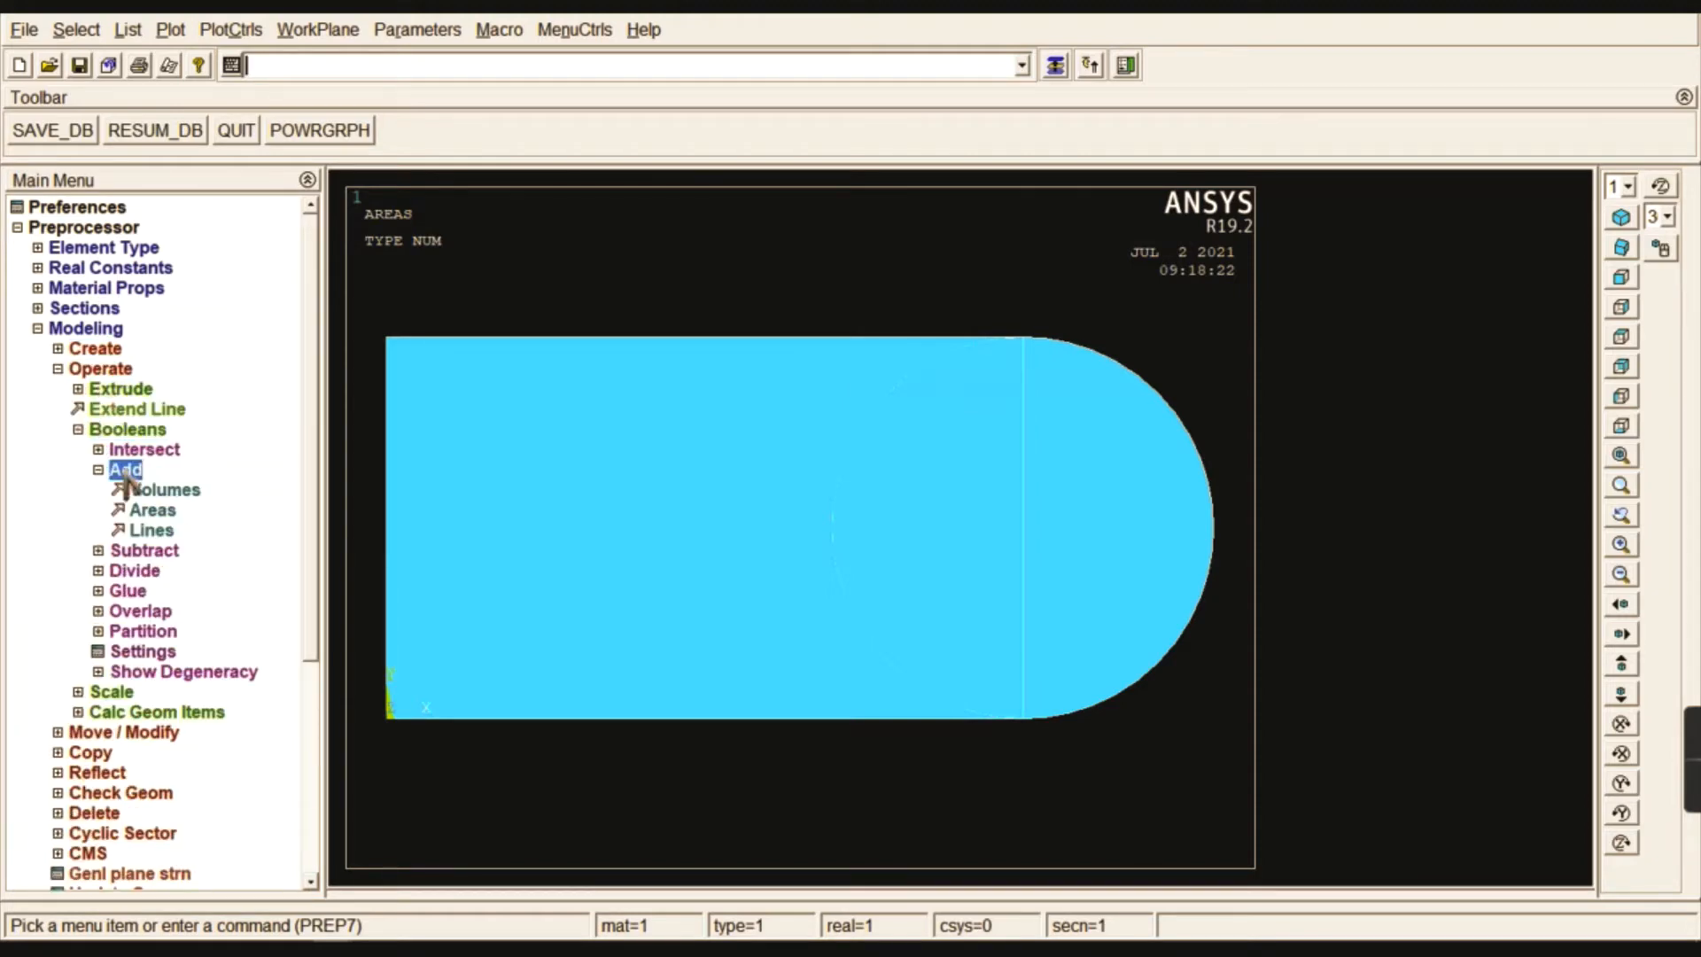
pyautogui.click(148, 511)
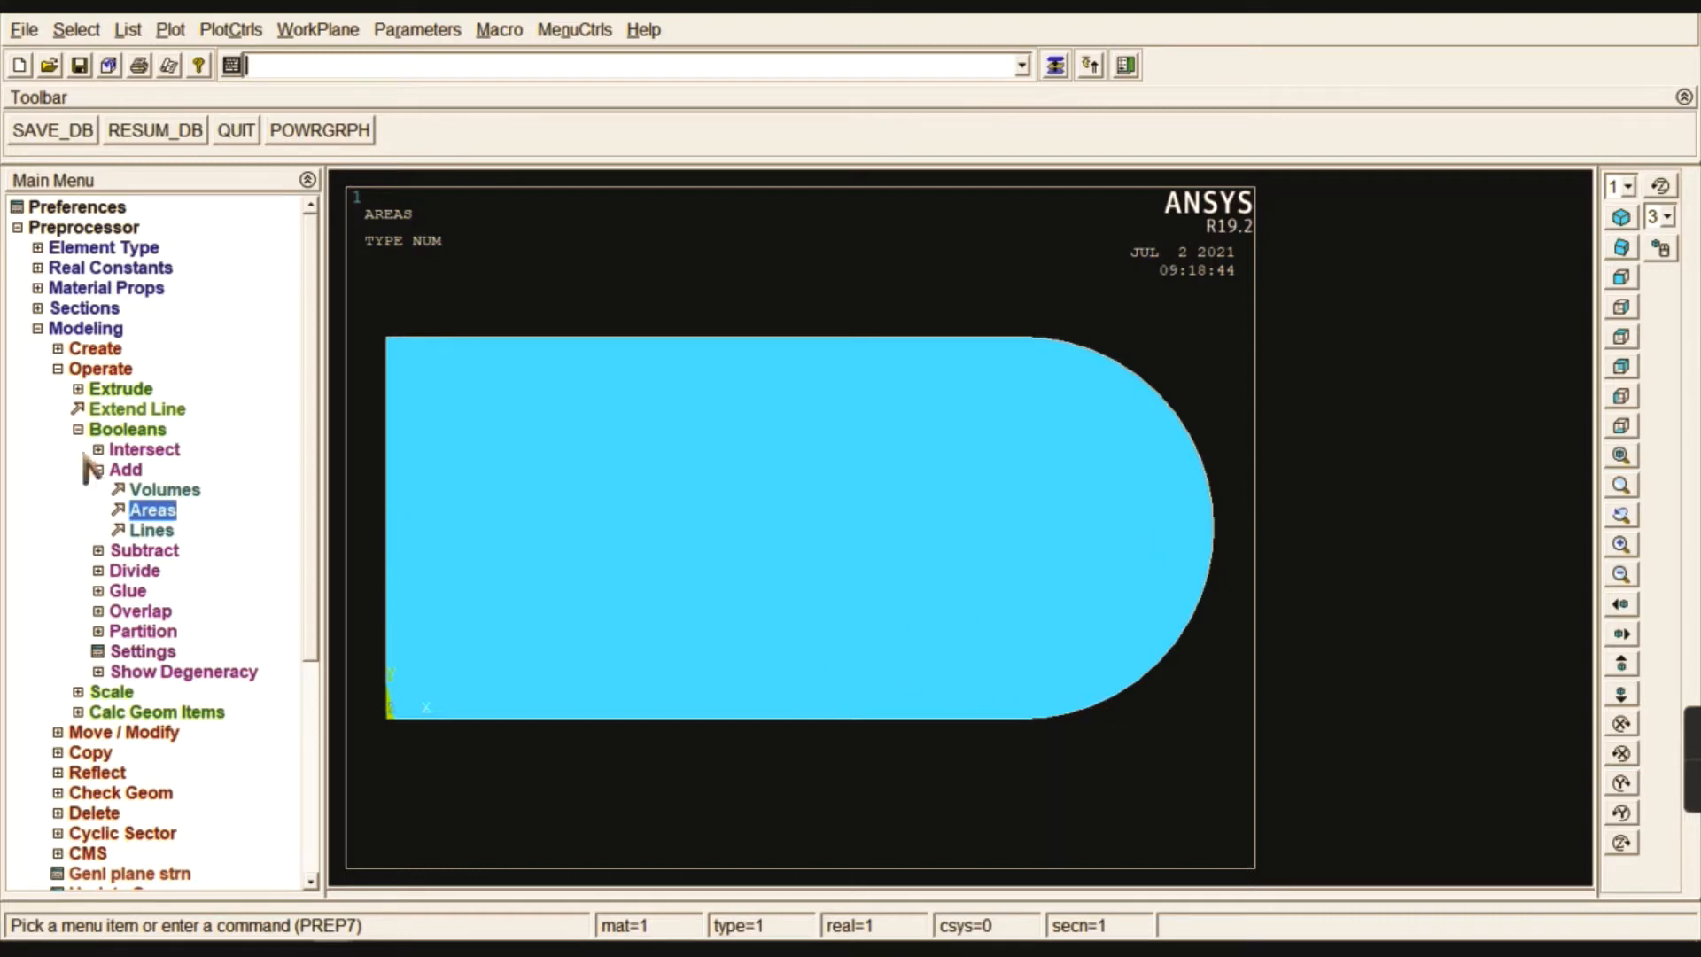
# - Create a solid circular area of radius 20 centred at (100, 30), inside the rounded end
pyautogui.click(121, 470)
pyautogui.click(124, 429)
pyautogui.click(105, 371)
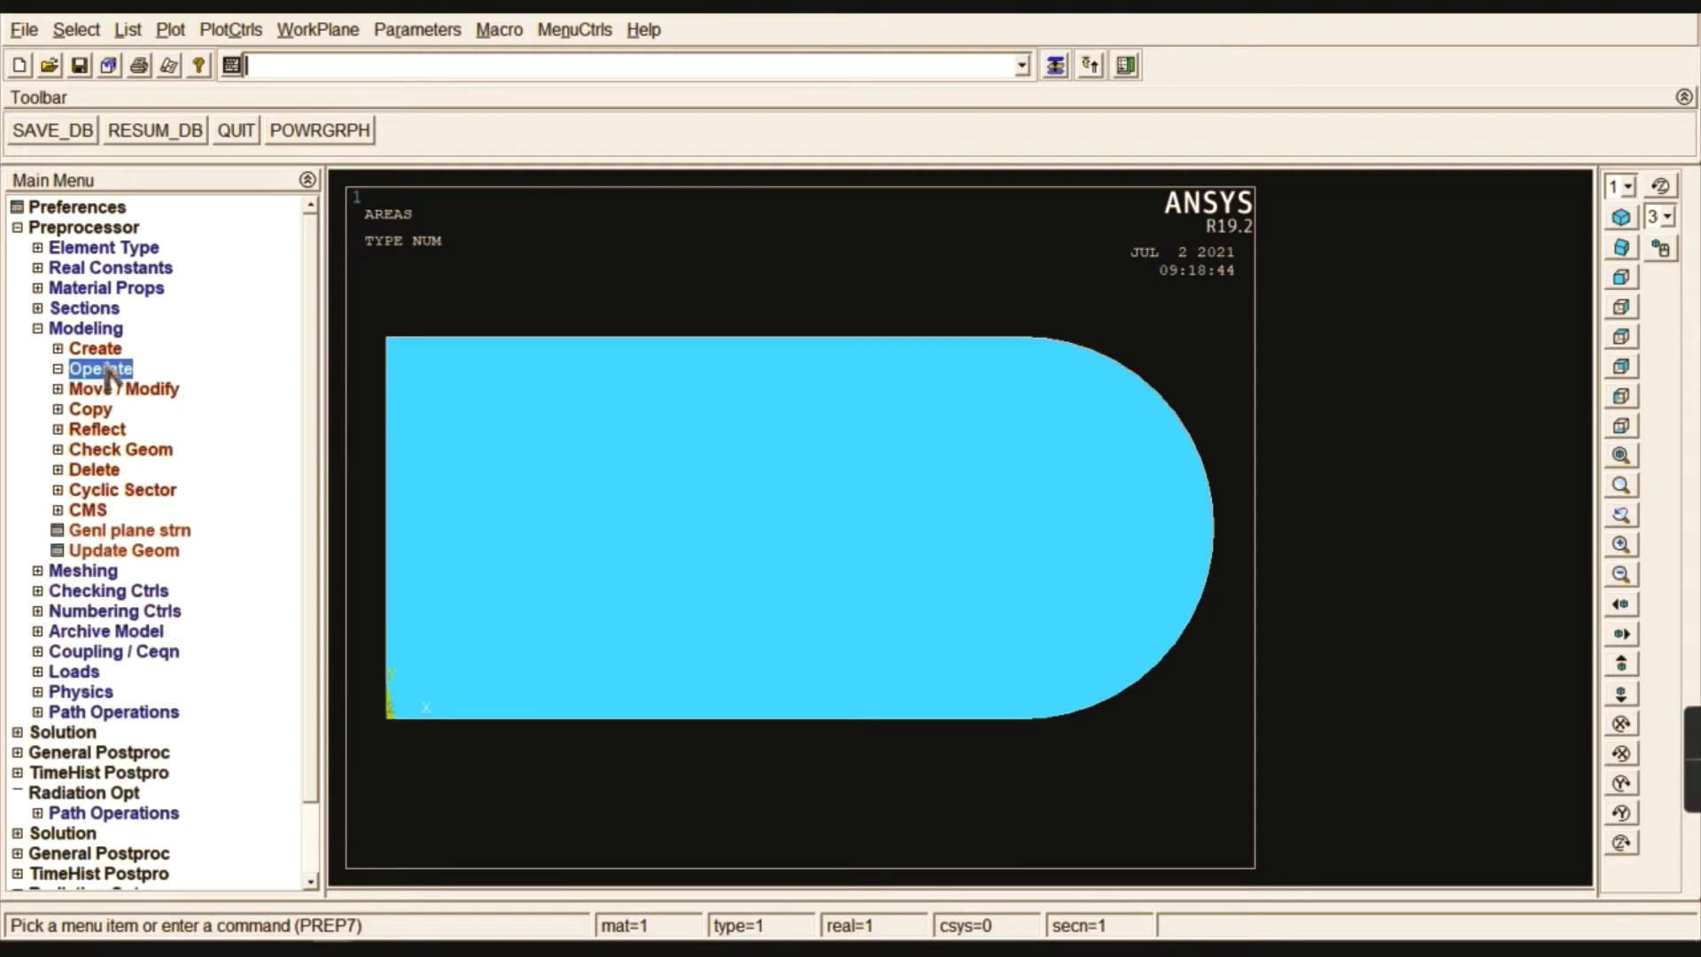
pyautogui.click(95, 348)
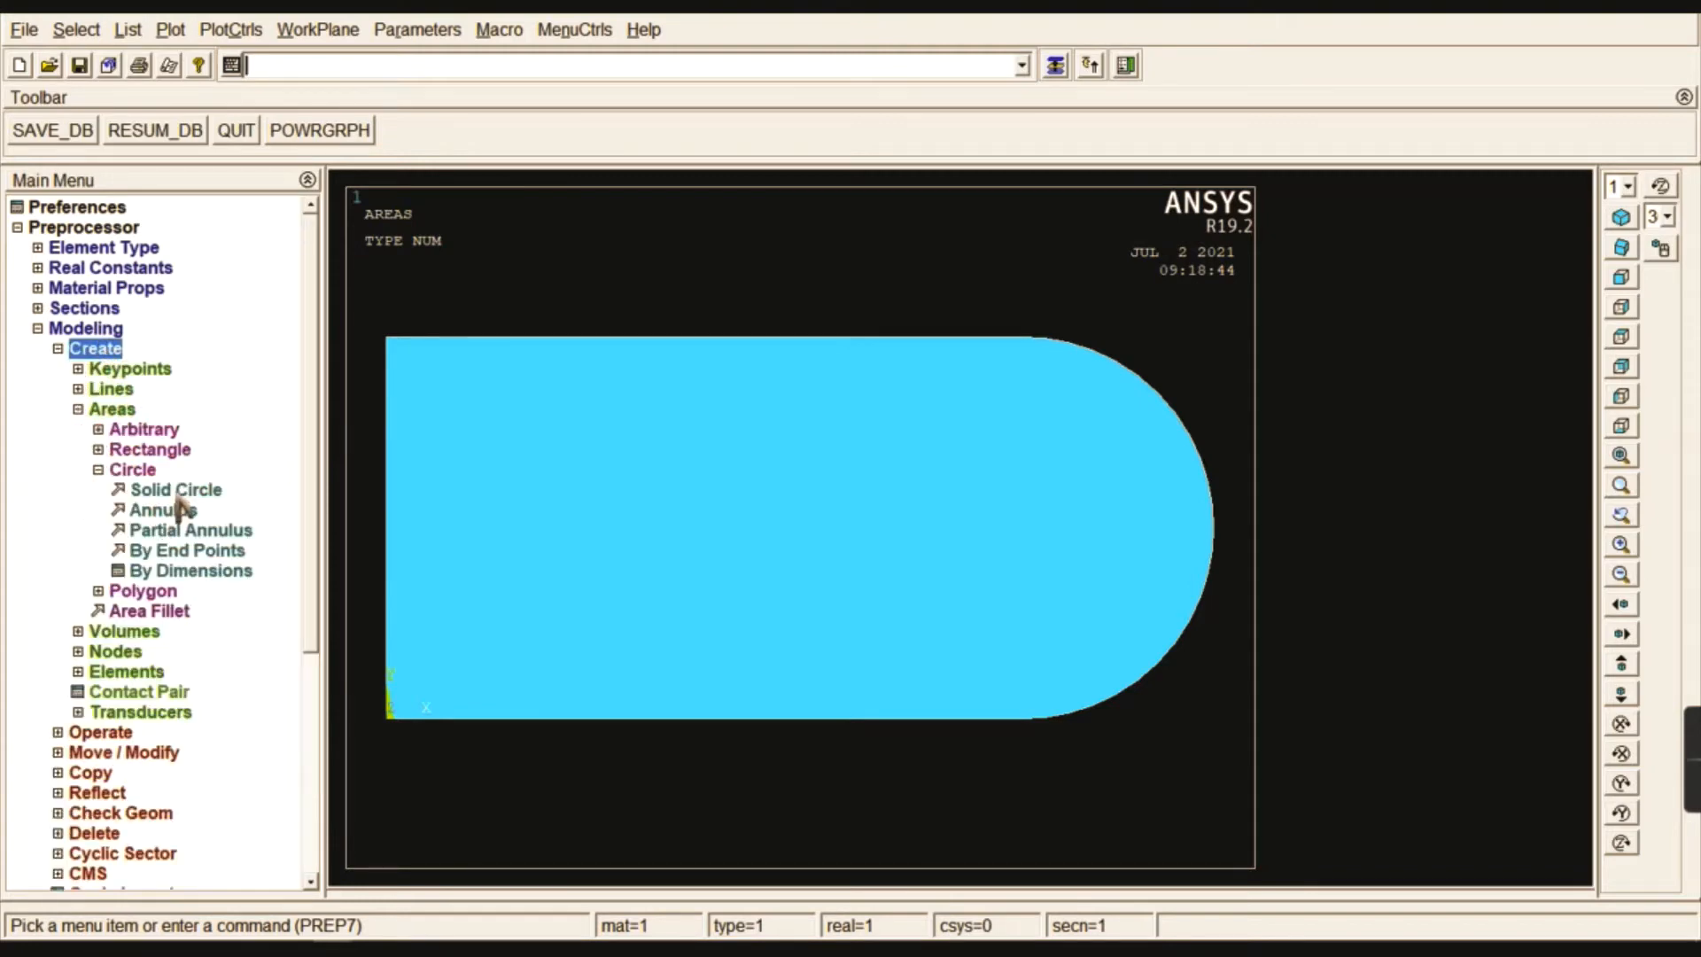
pyautogui.click(176, 493)
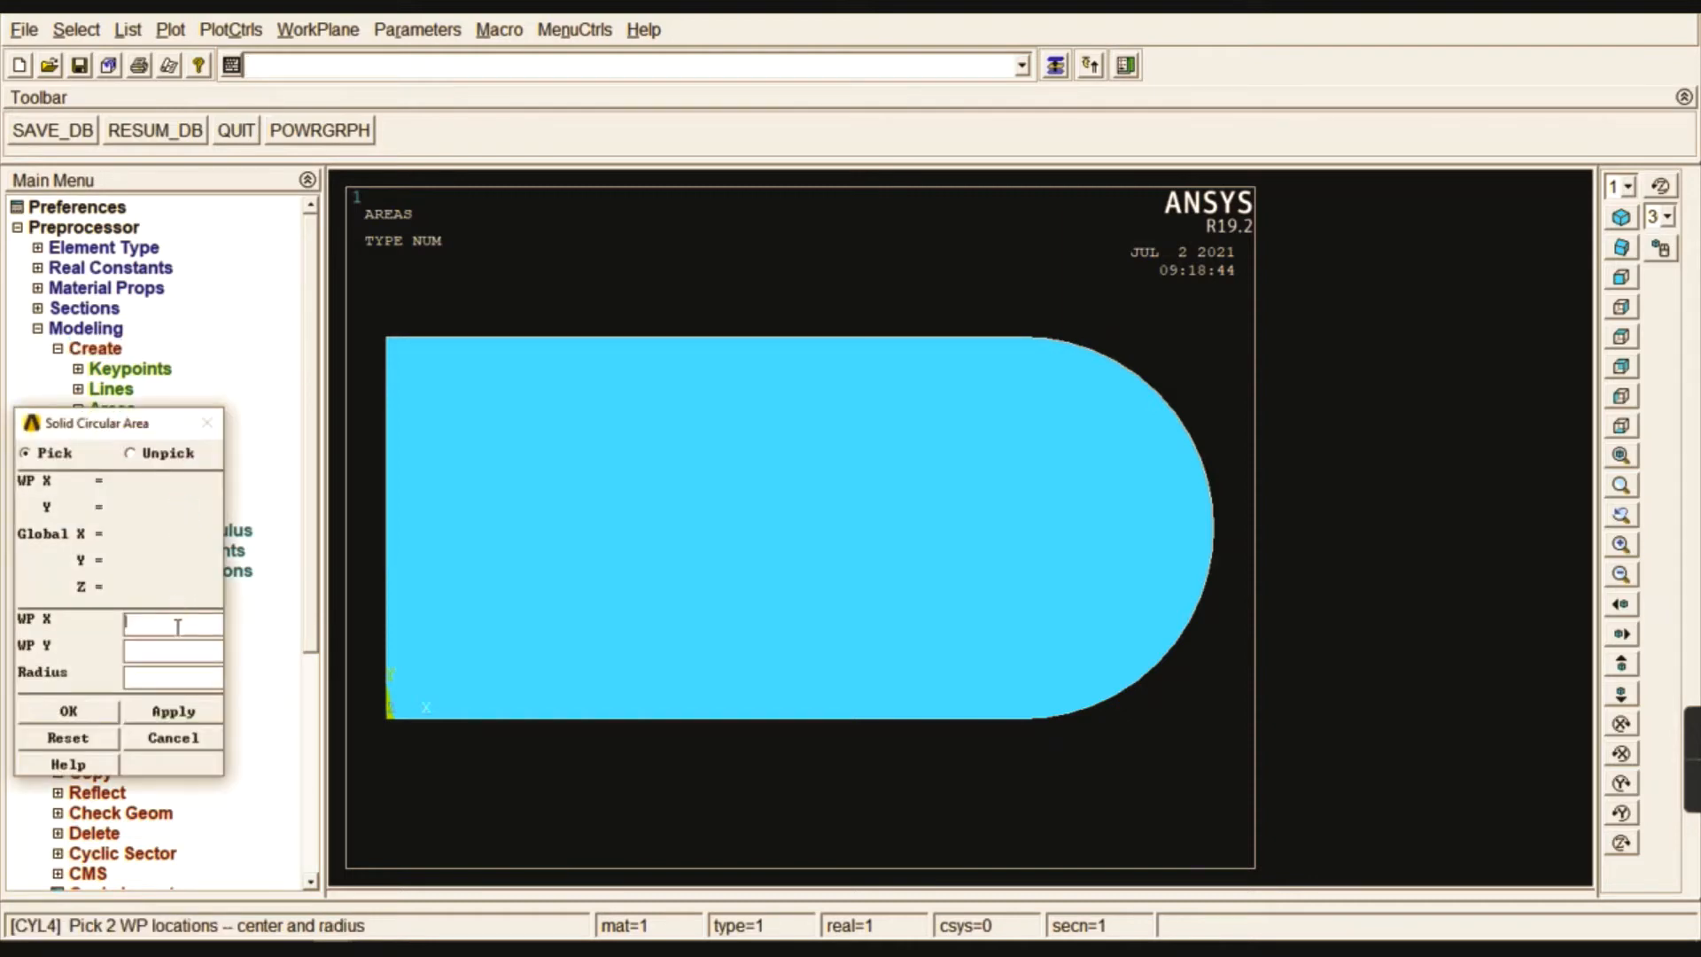
pyautogui.write('100')
pyautogui.write('20')
pyautogui.click(164, 712)
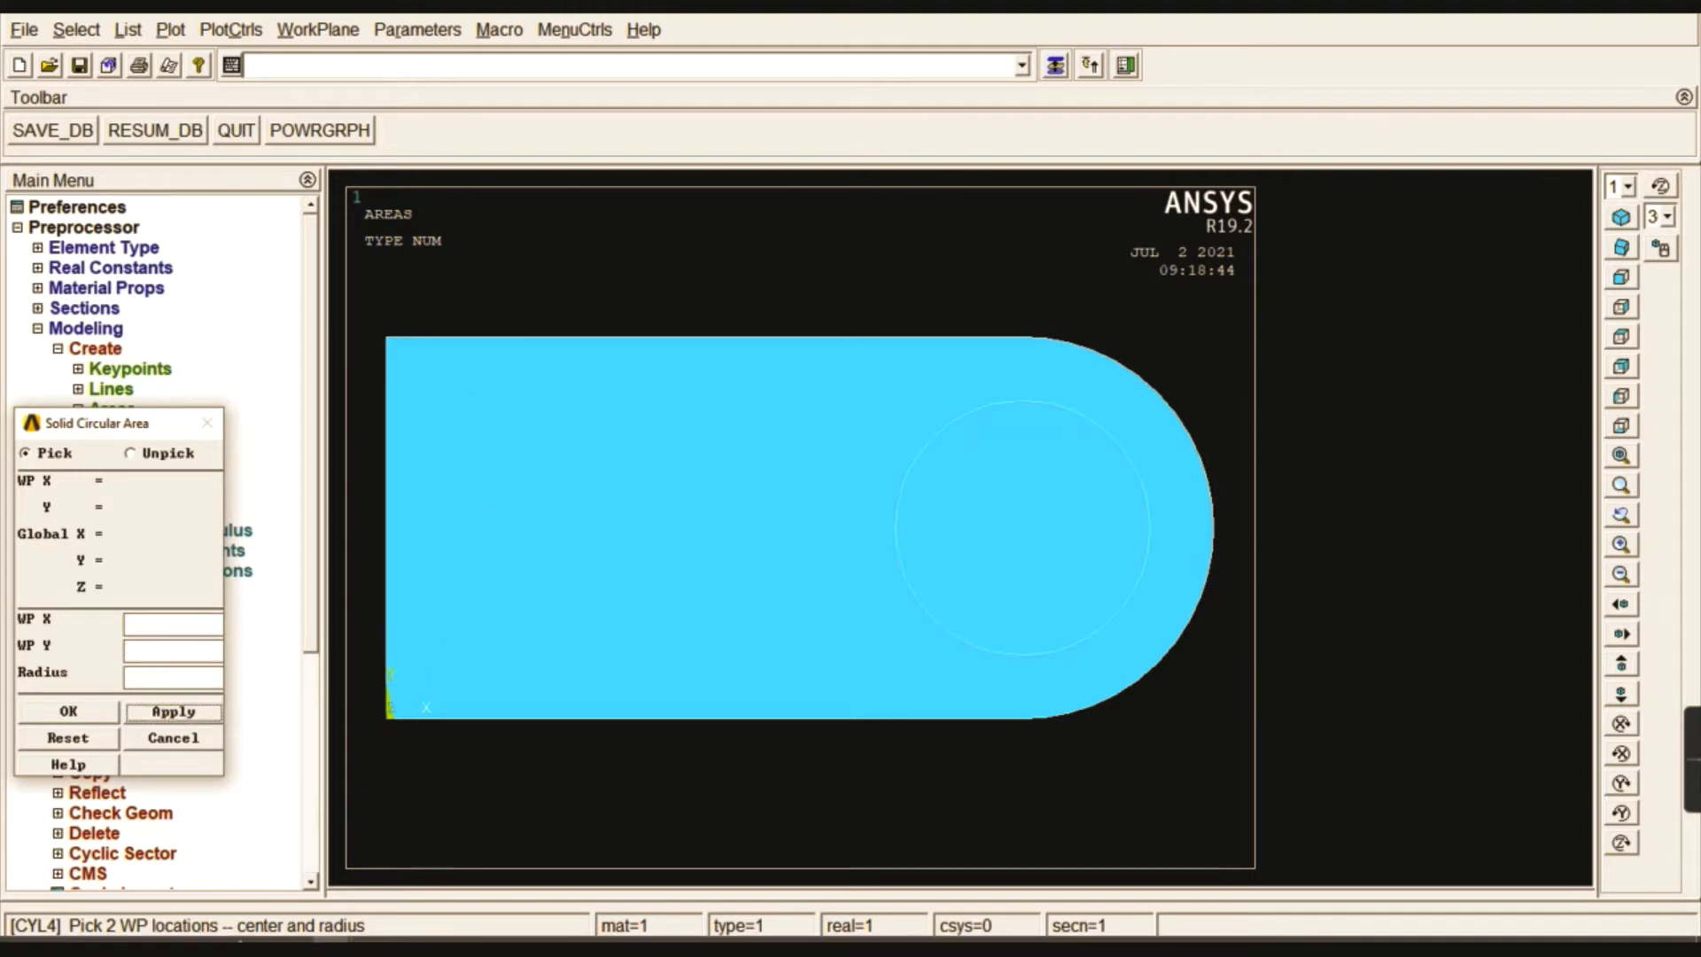
# - Following the bracket drawing, create a solid circular area of radius 10 centred at (20, 15) for the lower small hole
pyautogui.click(371, 926)
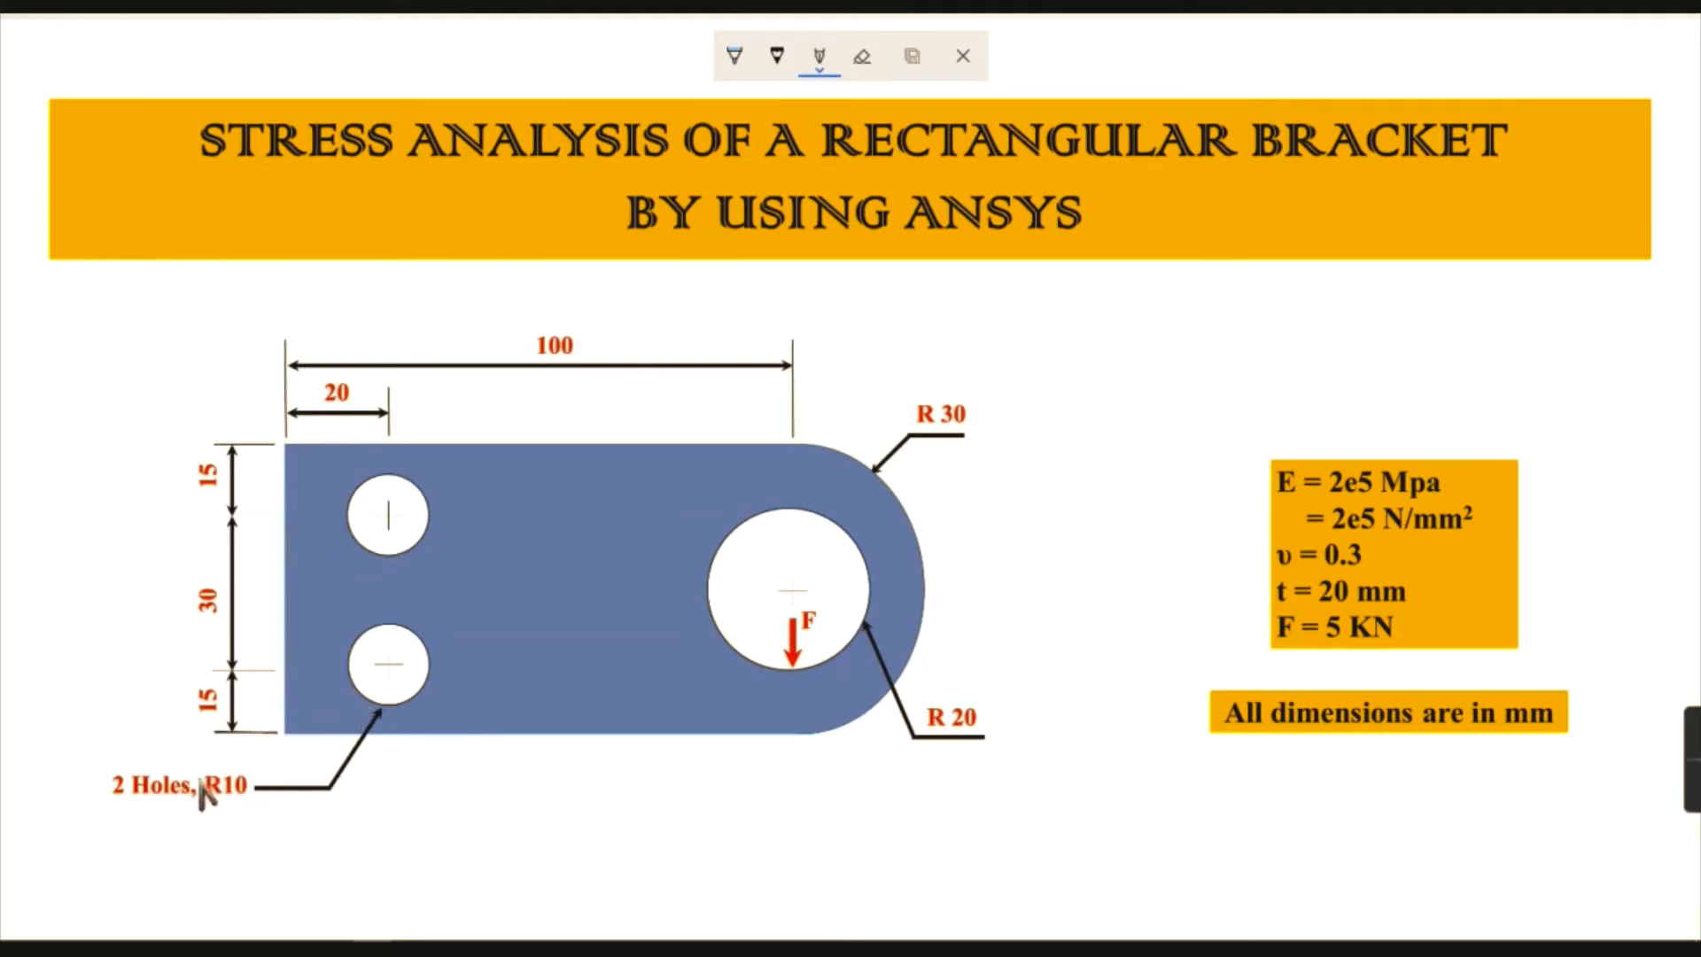
pyautogui.hotkey('alt', 'Tab')
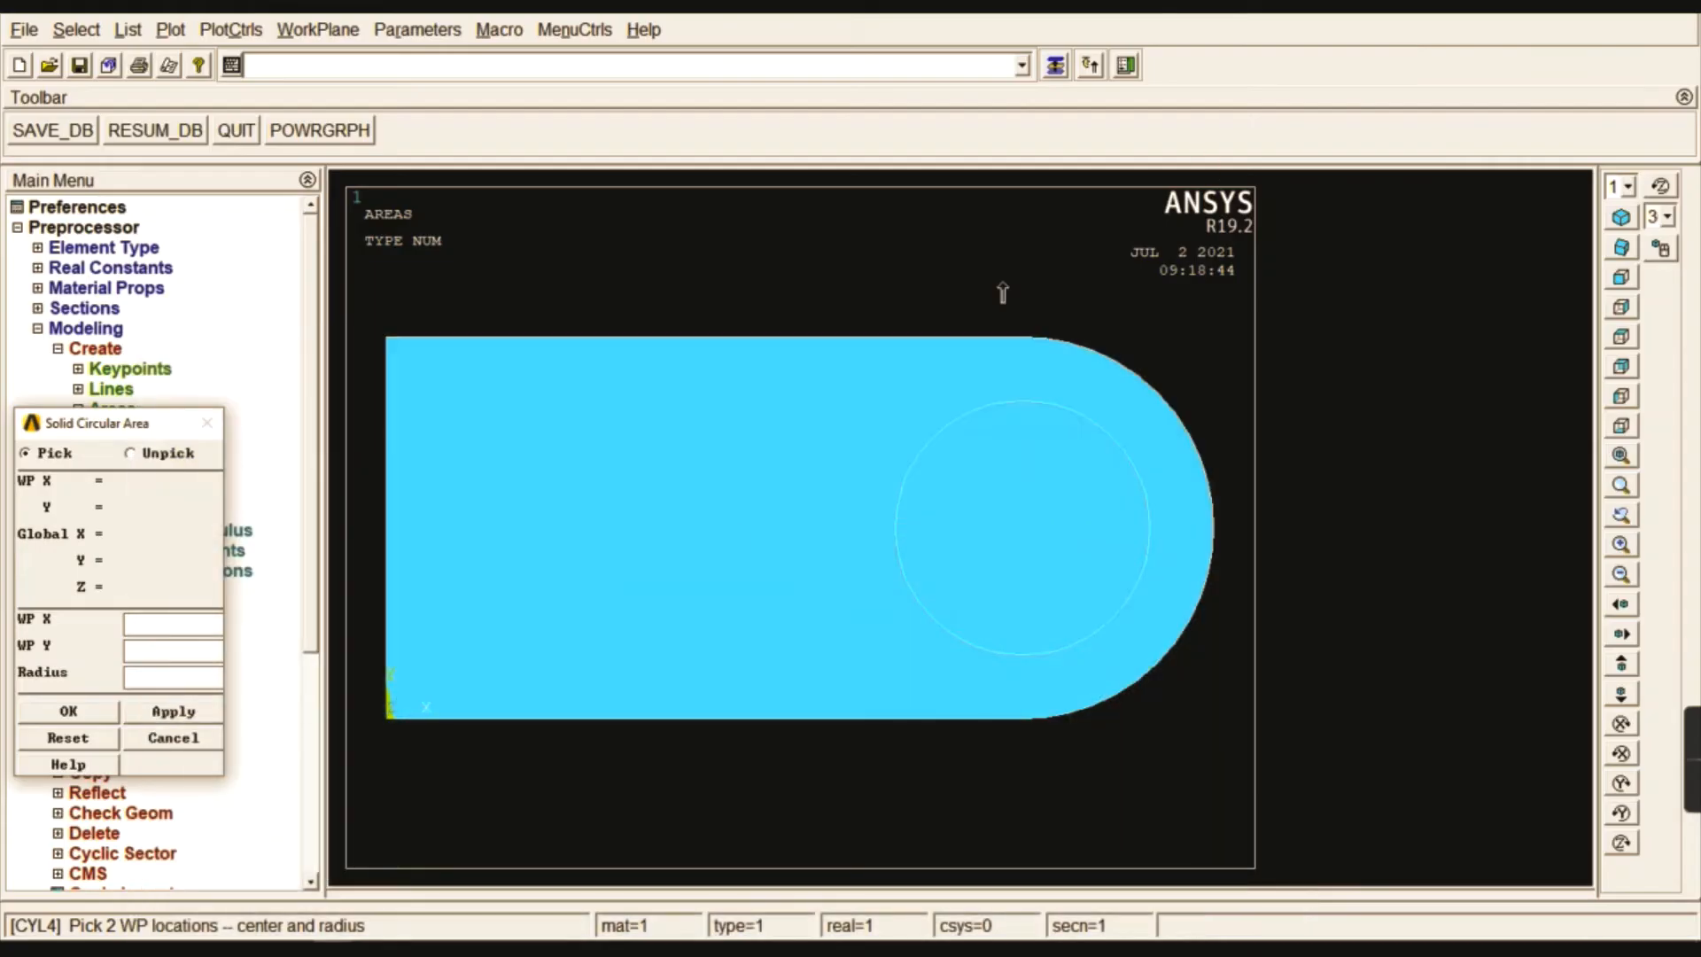
pyautogui.click(186, 622)
pyautogui.write('2')
pyautogui.write('15')
pyautogui.write('10')
pyautogui.click(177, 717)
# - Following the bracket drawing, create a solid circular area of radius 10 centred at (20, 45) for the upper small hole
pyautogui.click(198, 622)
pyautogui.write('20')
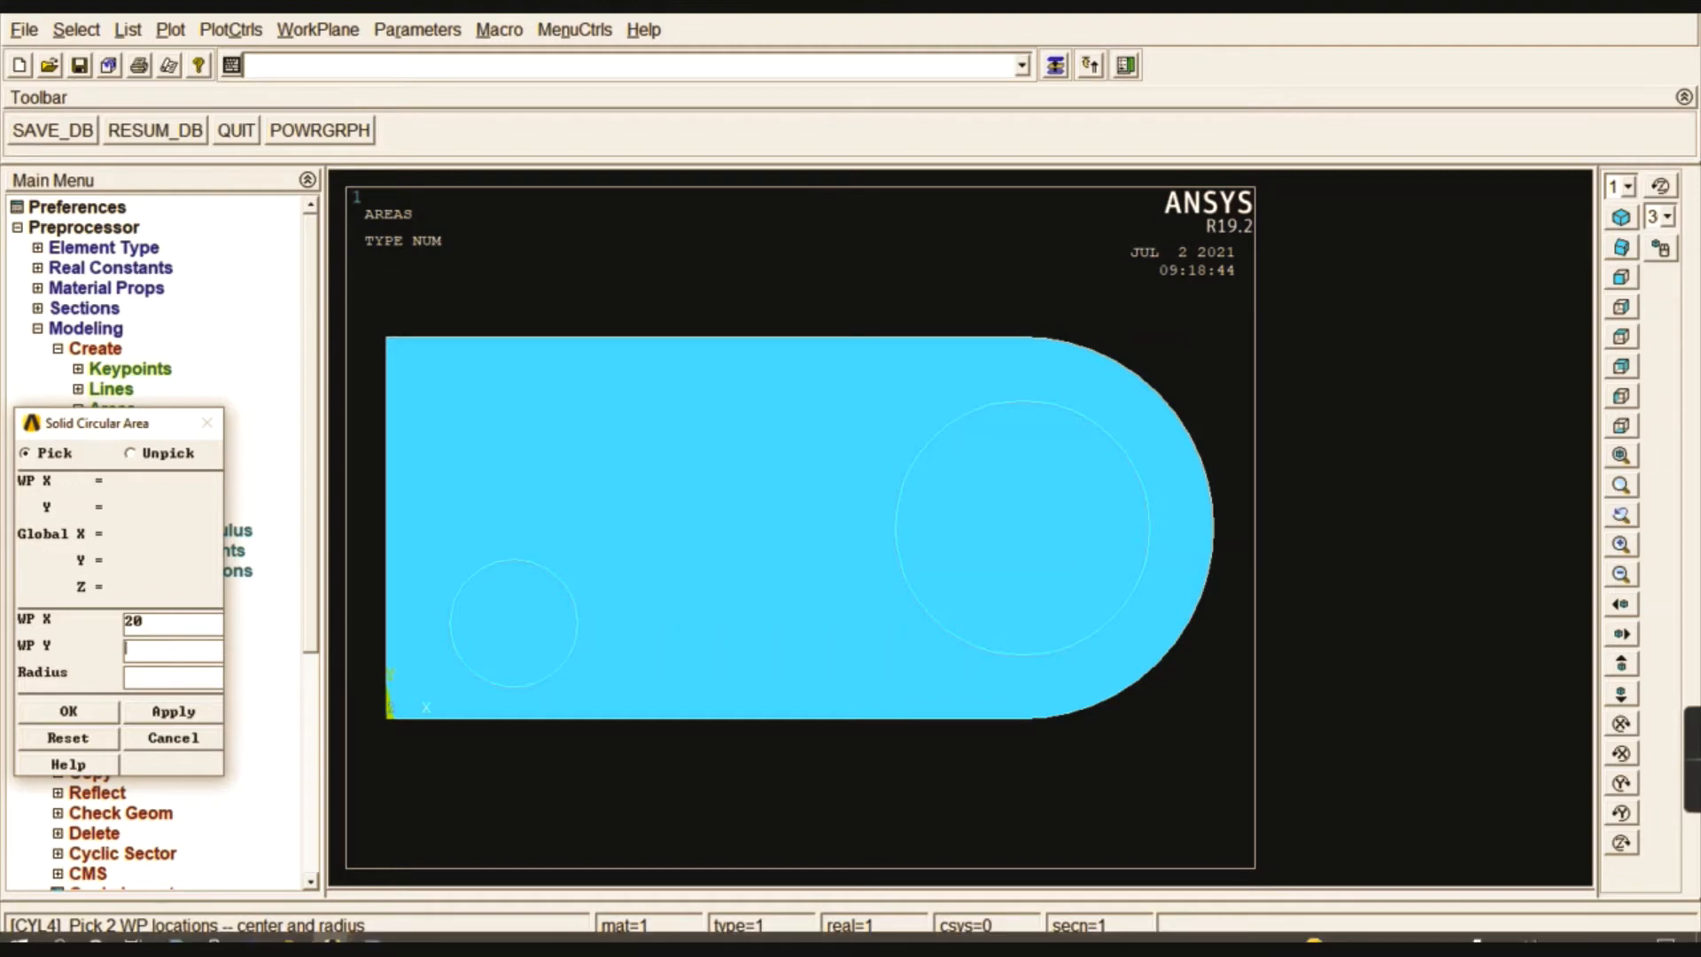
pyautogui.click(371, 927)
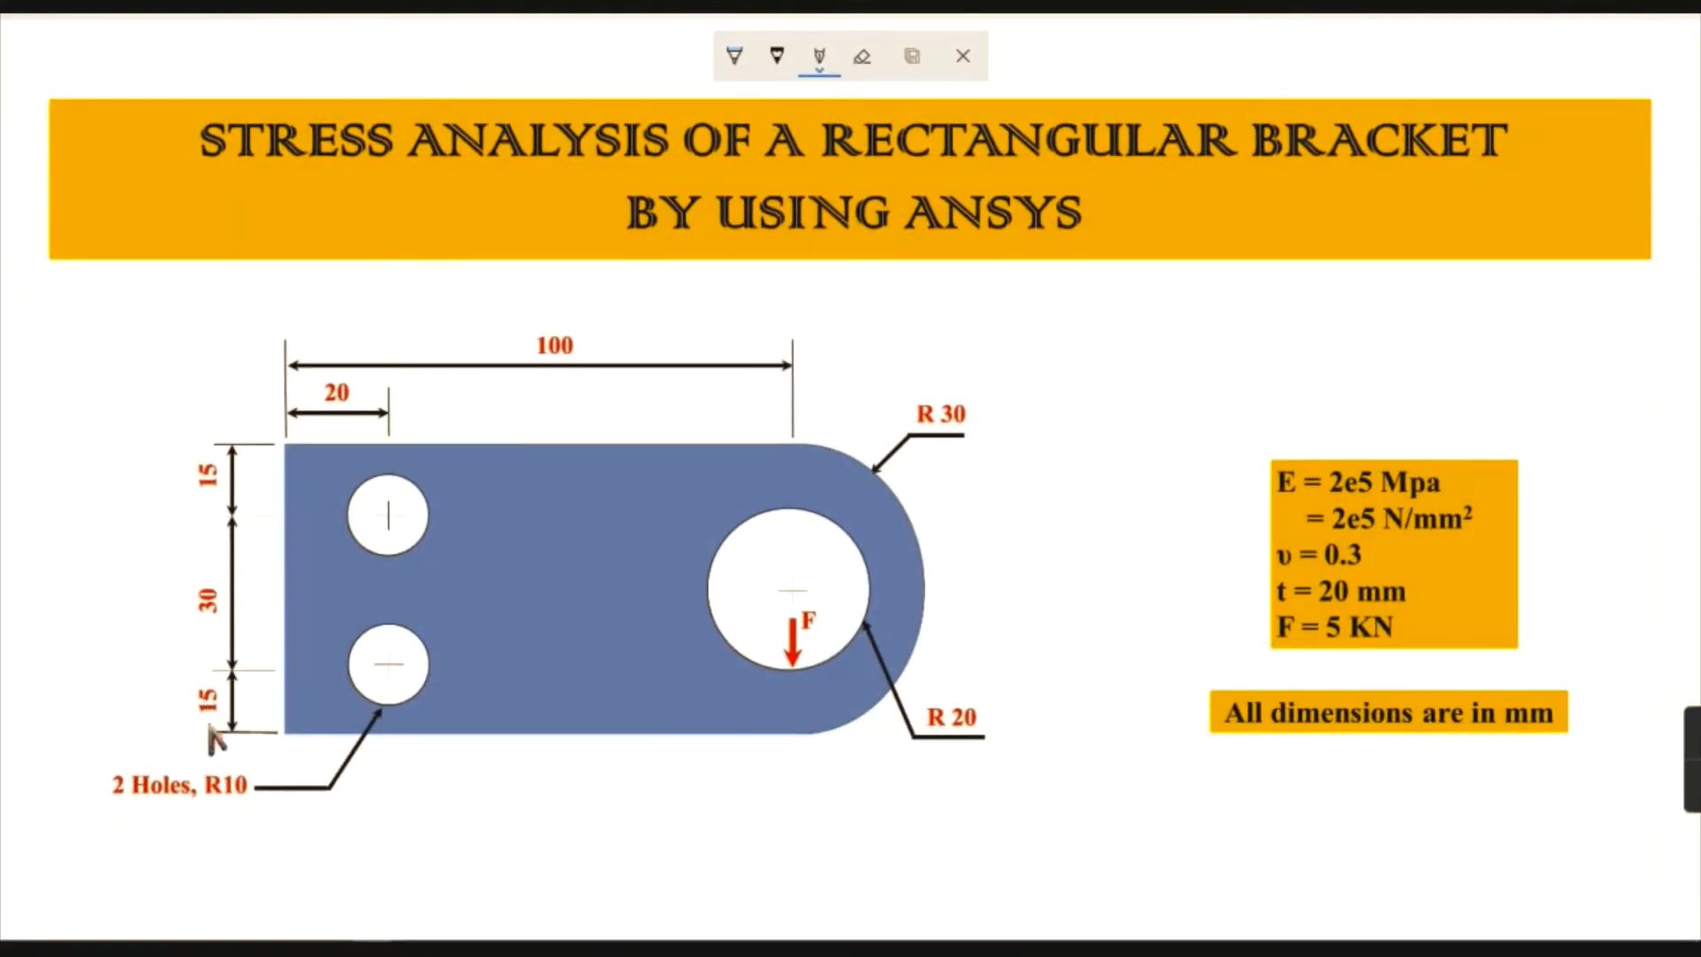
pyautogui.click(1577, 18)
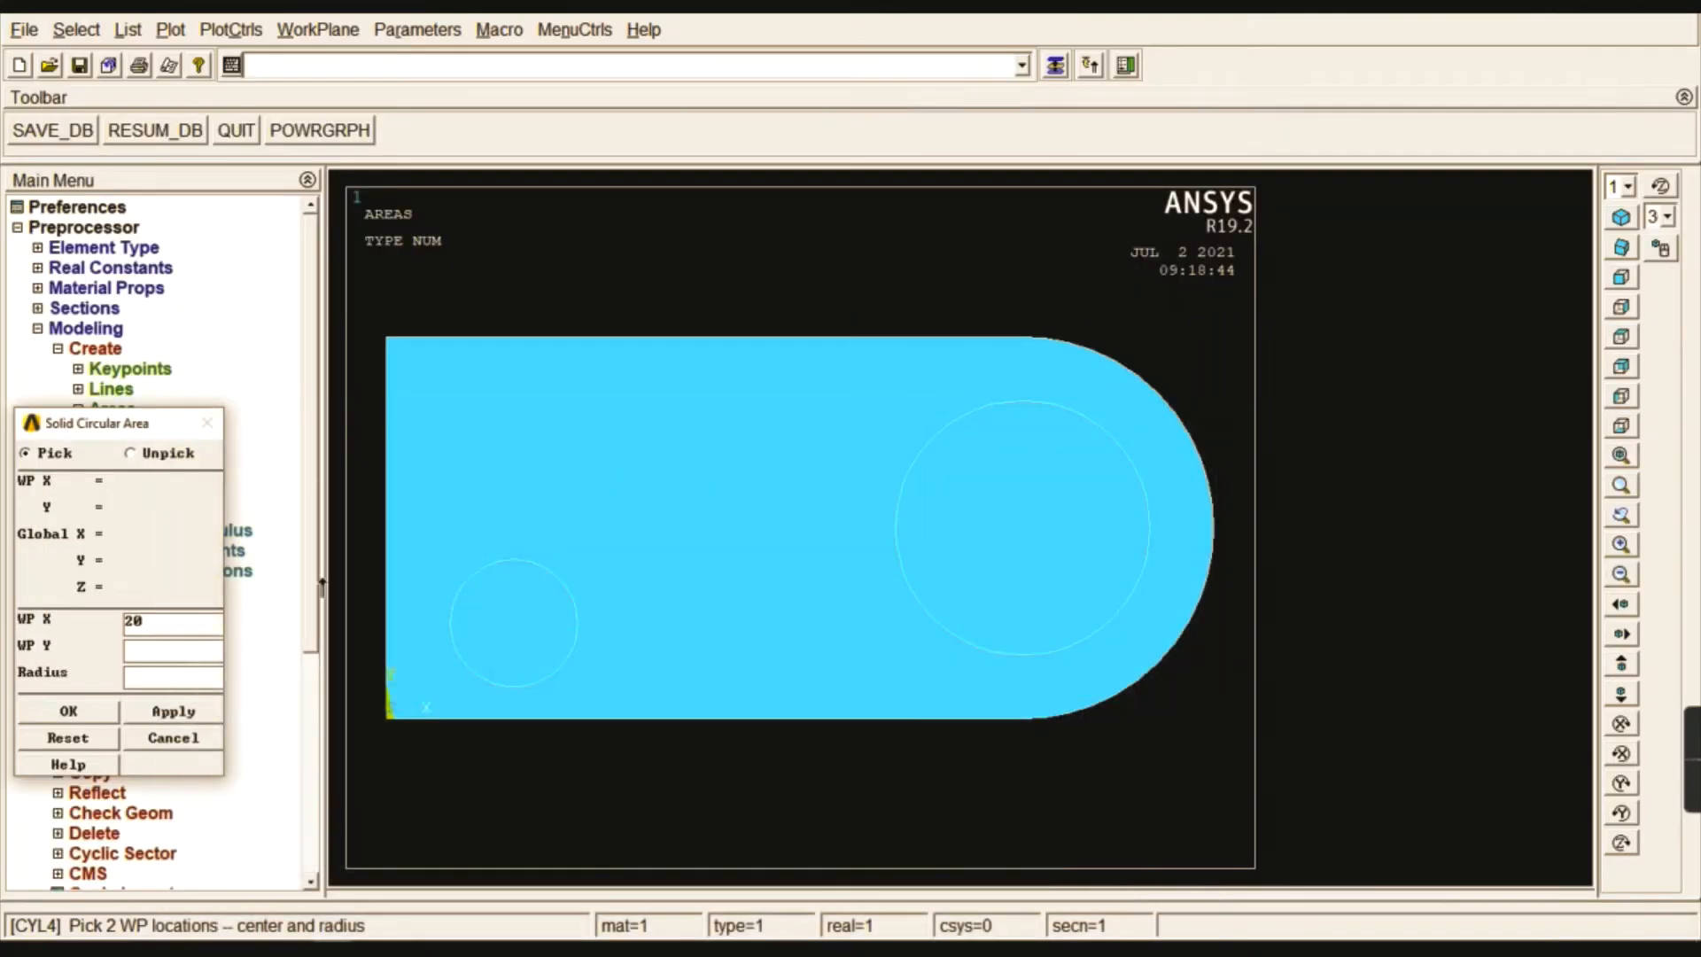
pyautogui.click(192, 647)
pyautogui.click(97, 710)
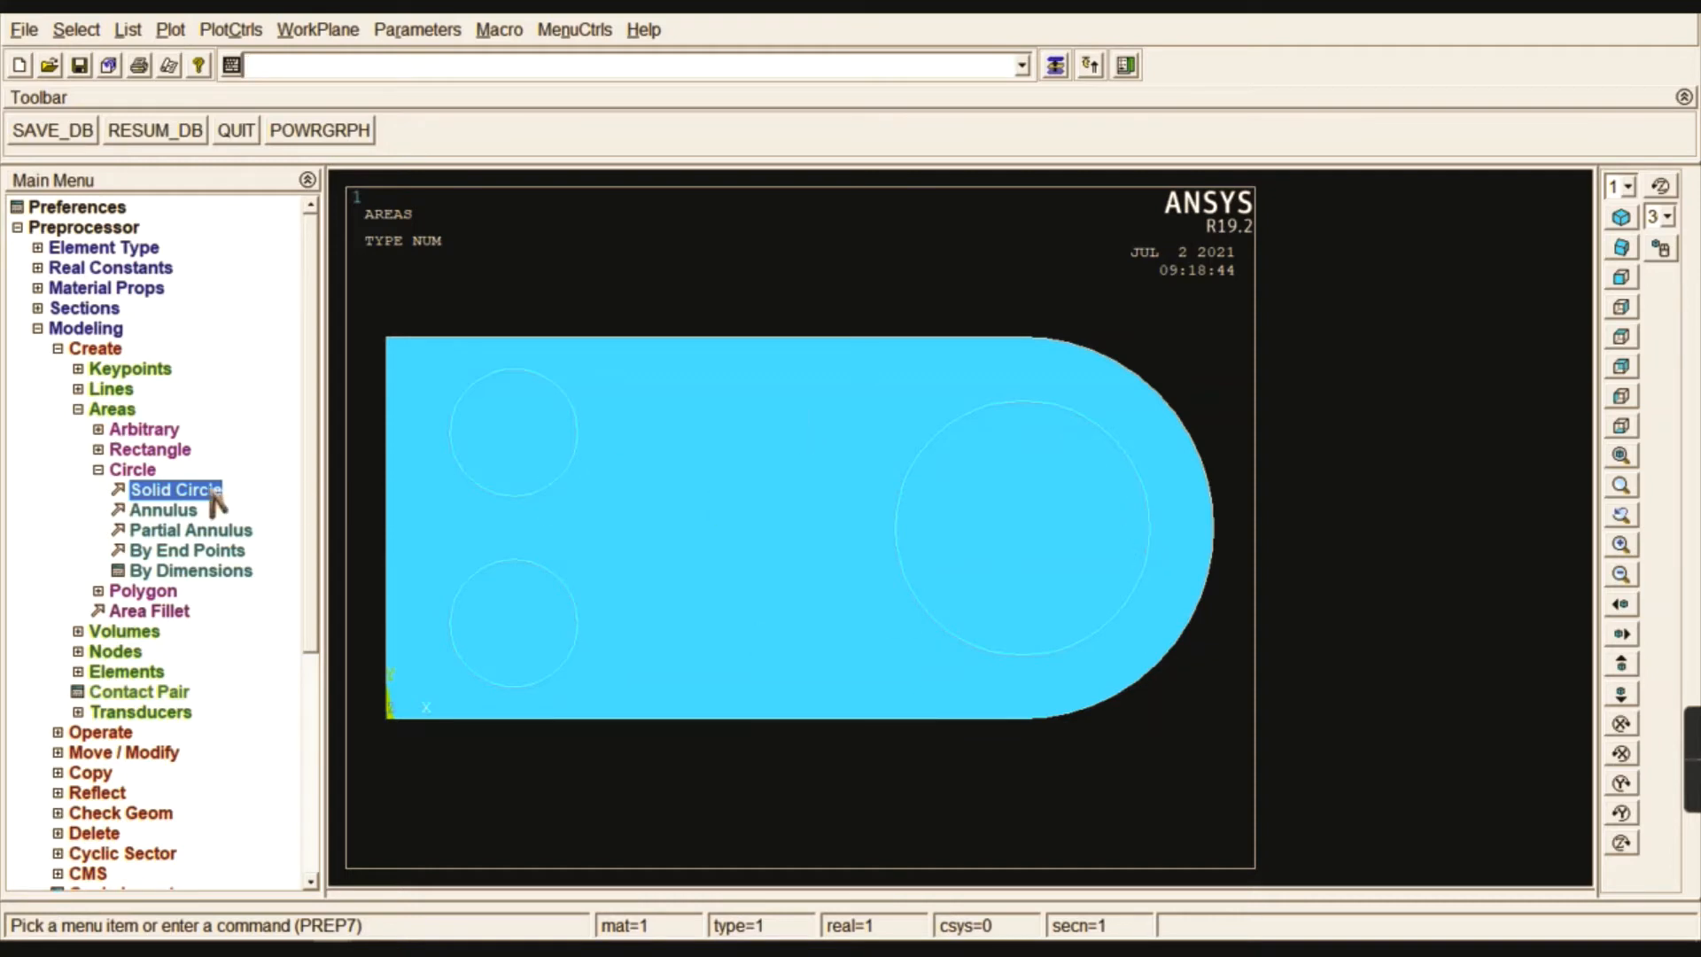
# - Subtract the two small circles and the large circle from the bracket area to cut the three holes
pyautogui.click(133, 469)
pyautogui.click(113, 409)
pyautogui.click(98, 350)
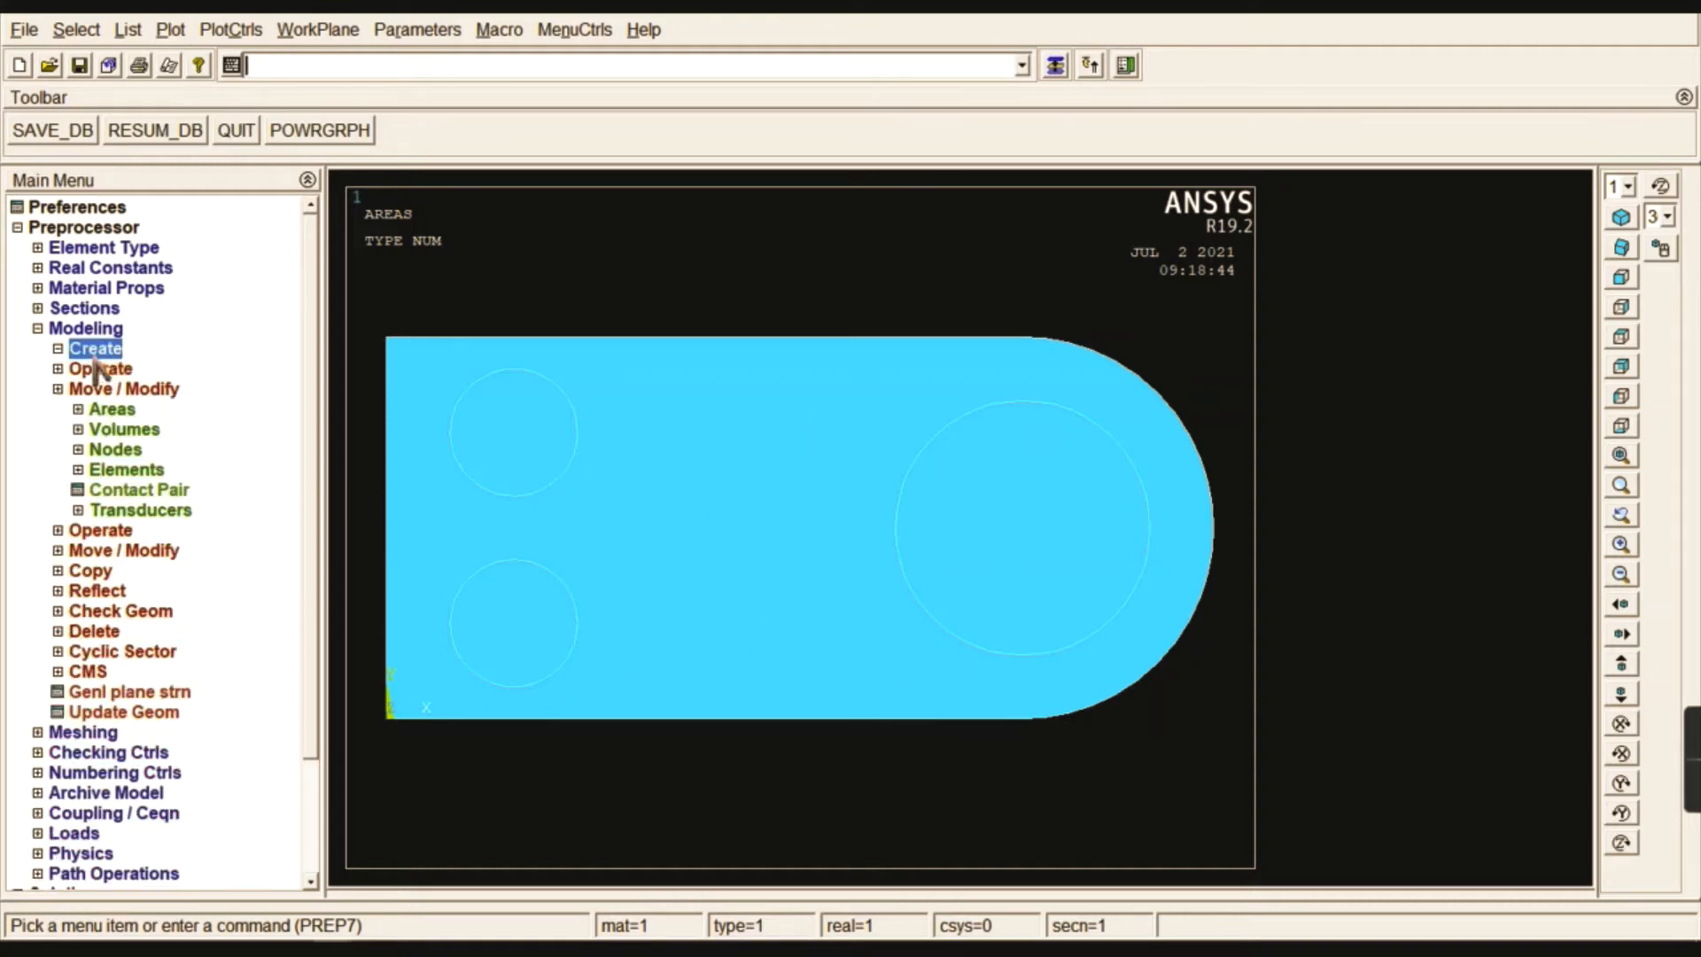
pyautogui.click(99, 369)
pyautogui.click(120, 430)
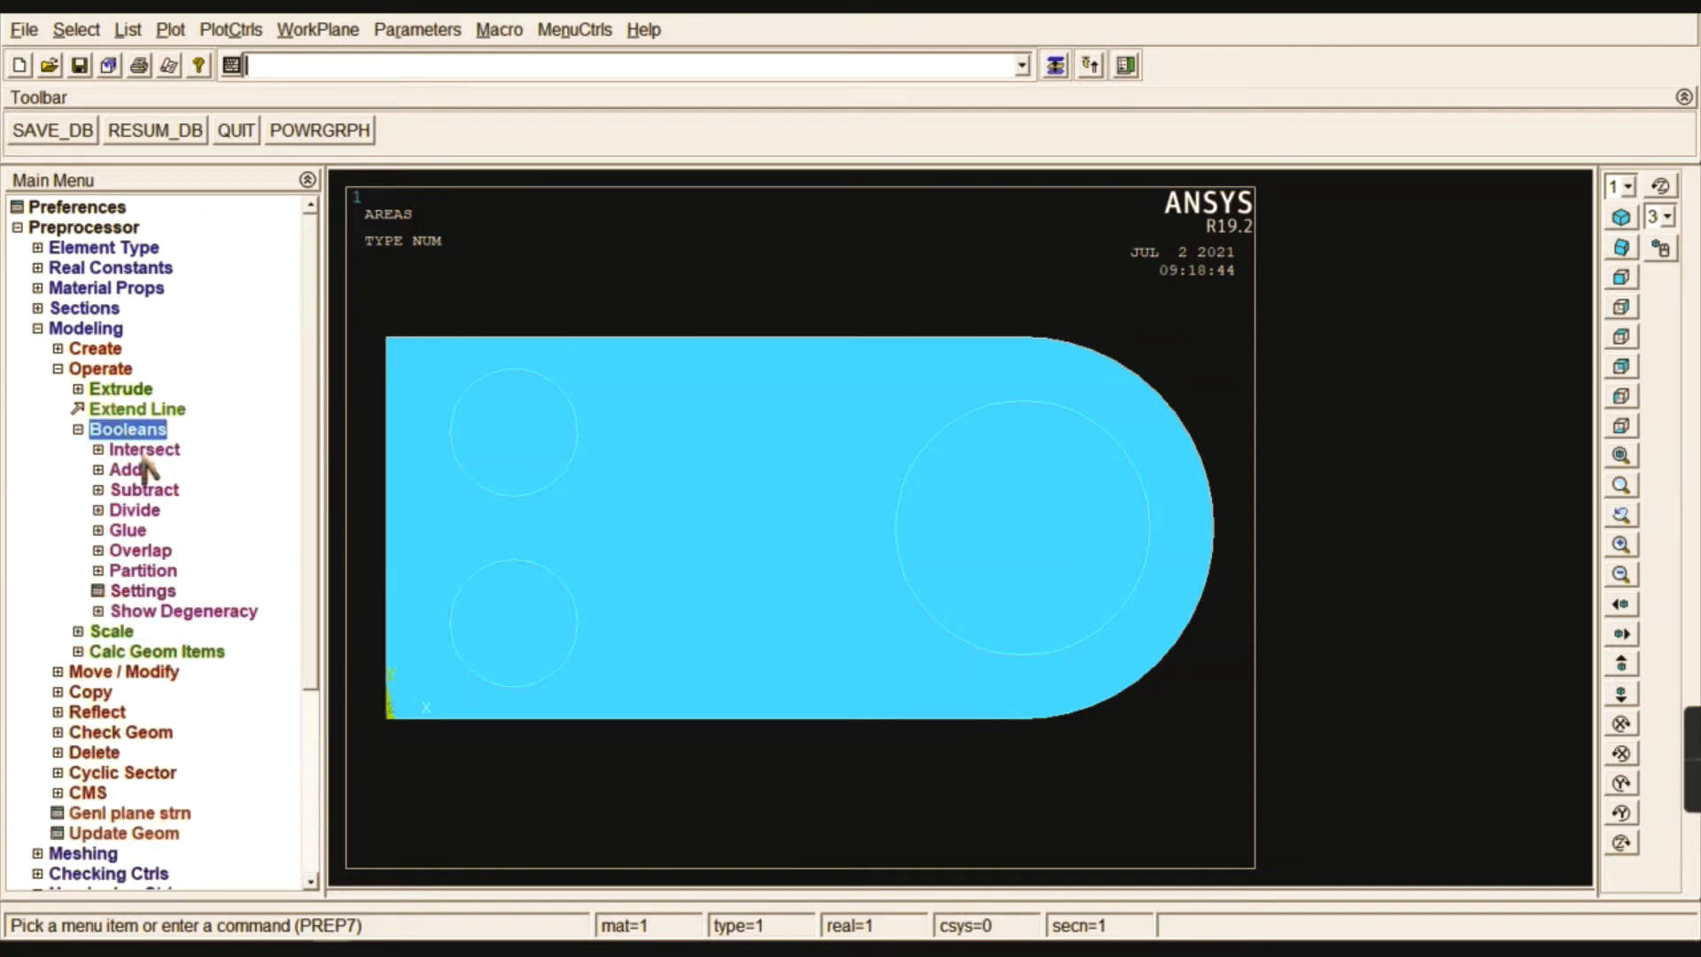
pyautogui.click(143, 491)
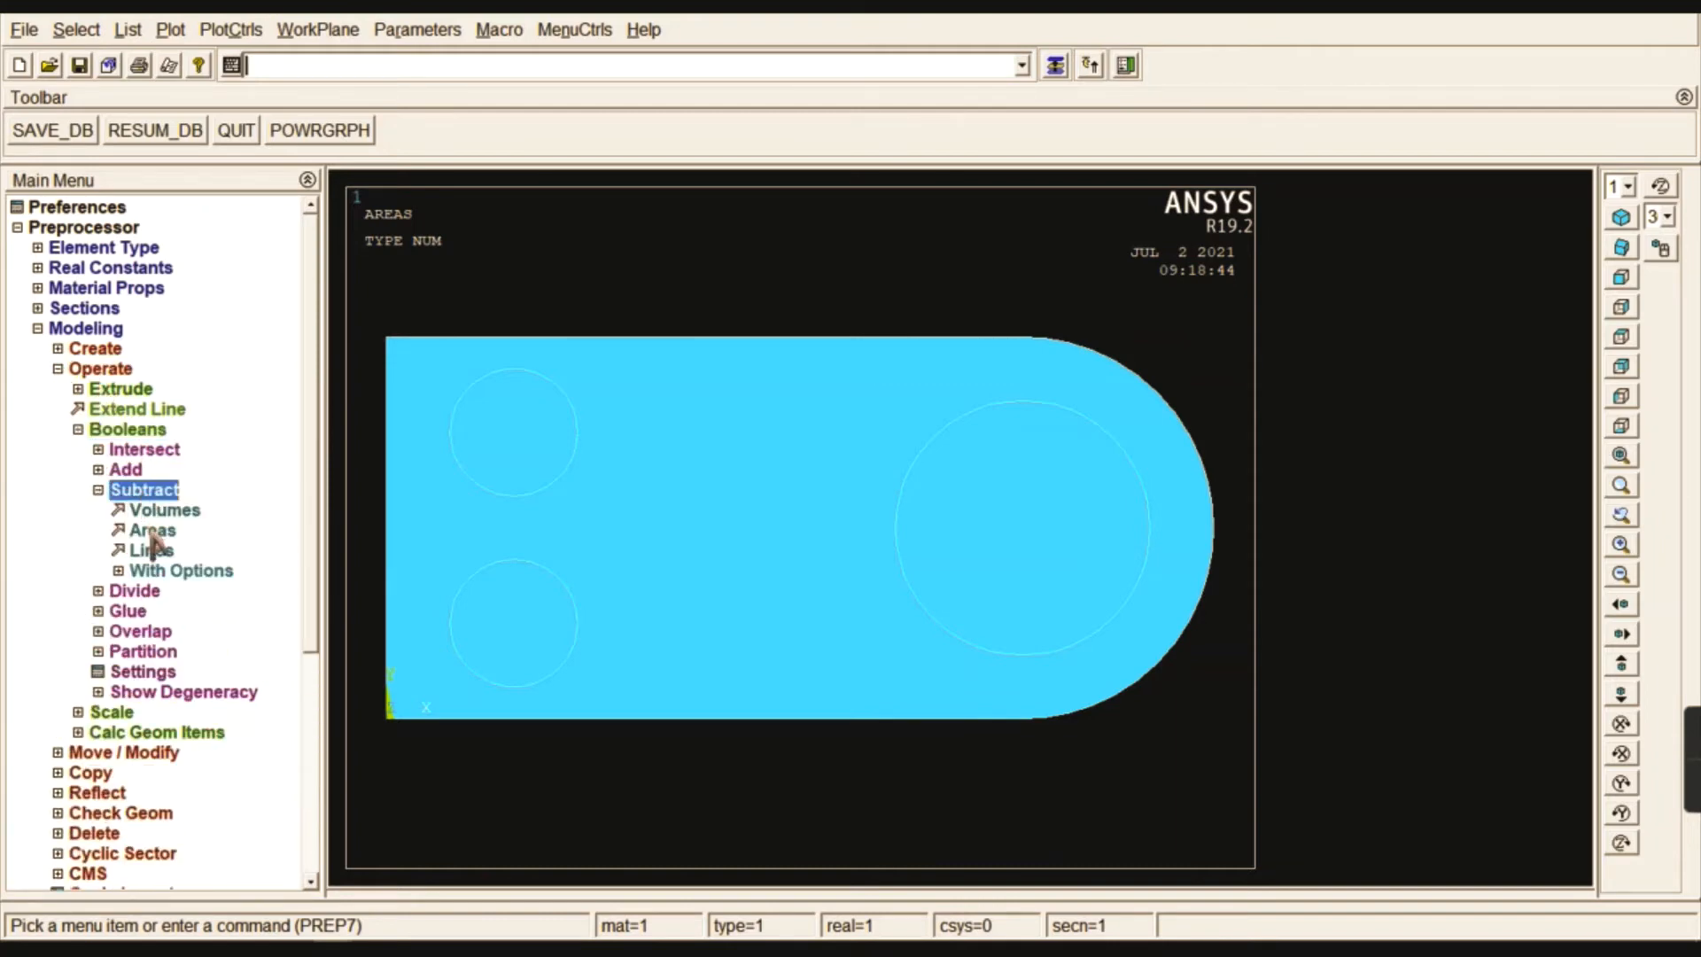
pyautogui.click(150, 532)
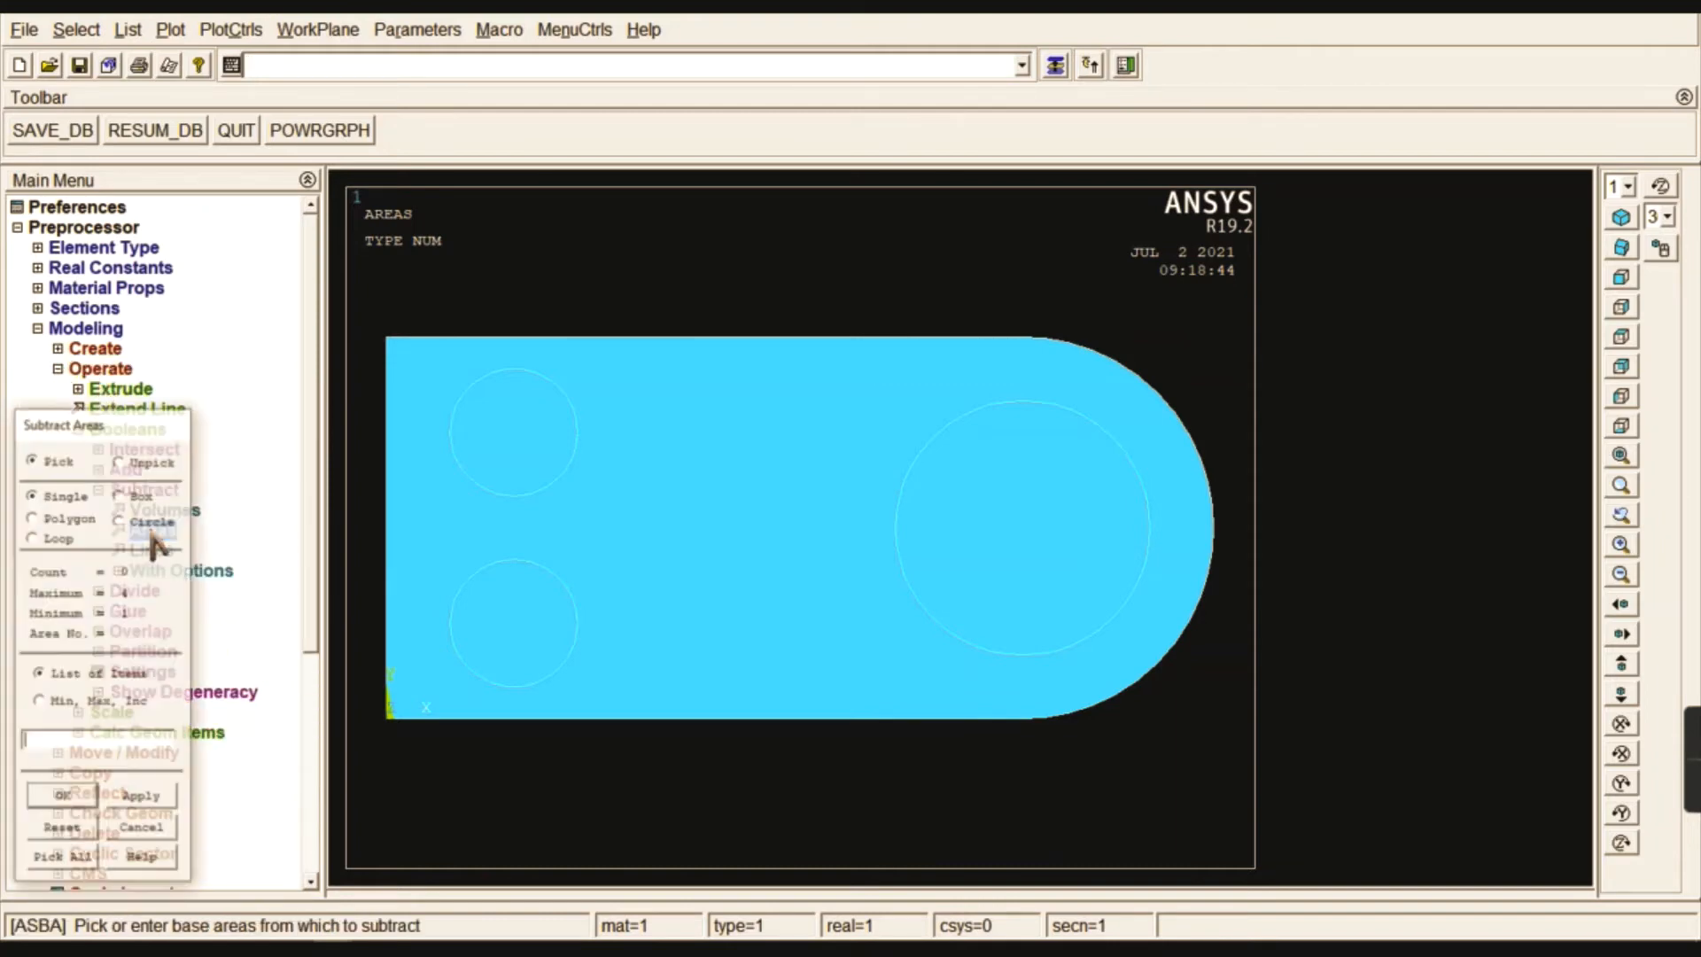
pyautogui.click(788, 356)
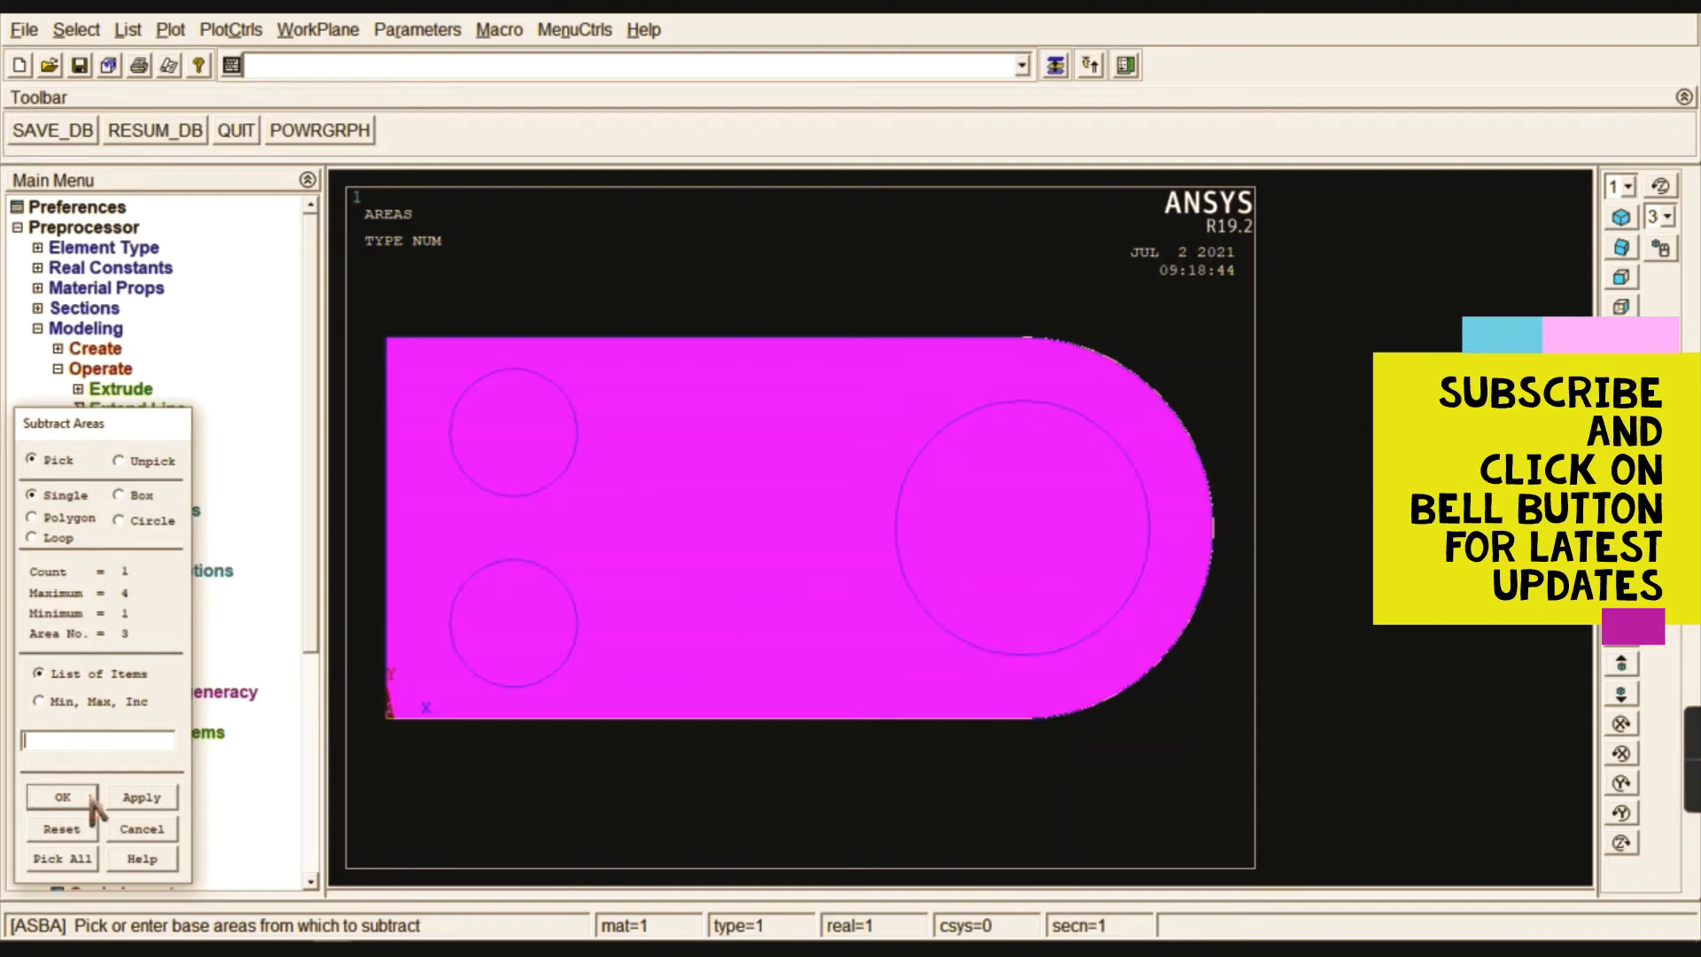
pyautogui.click(62, 796)
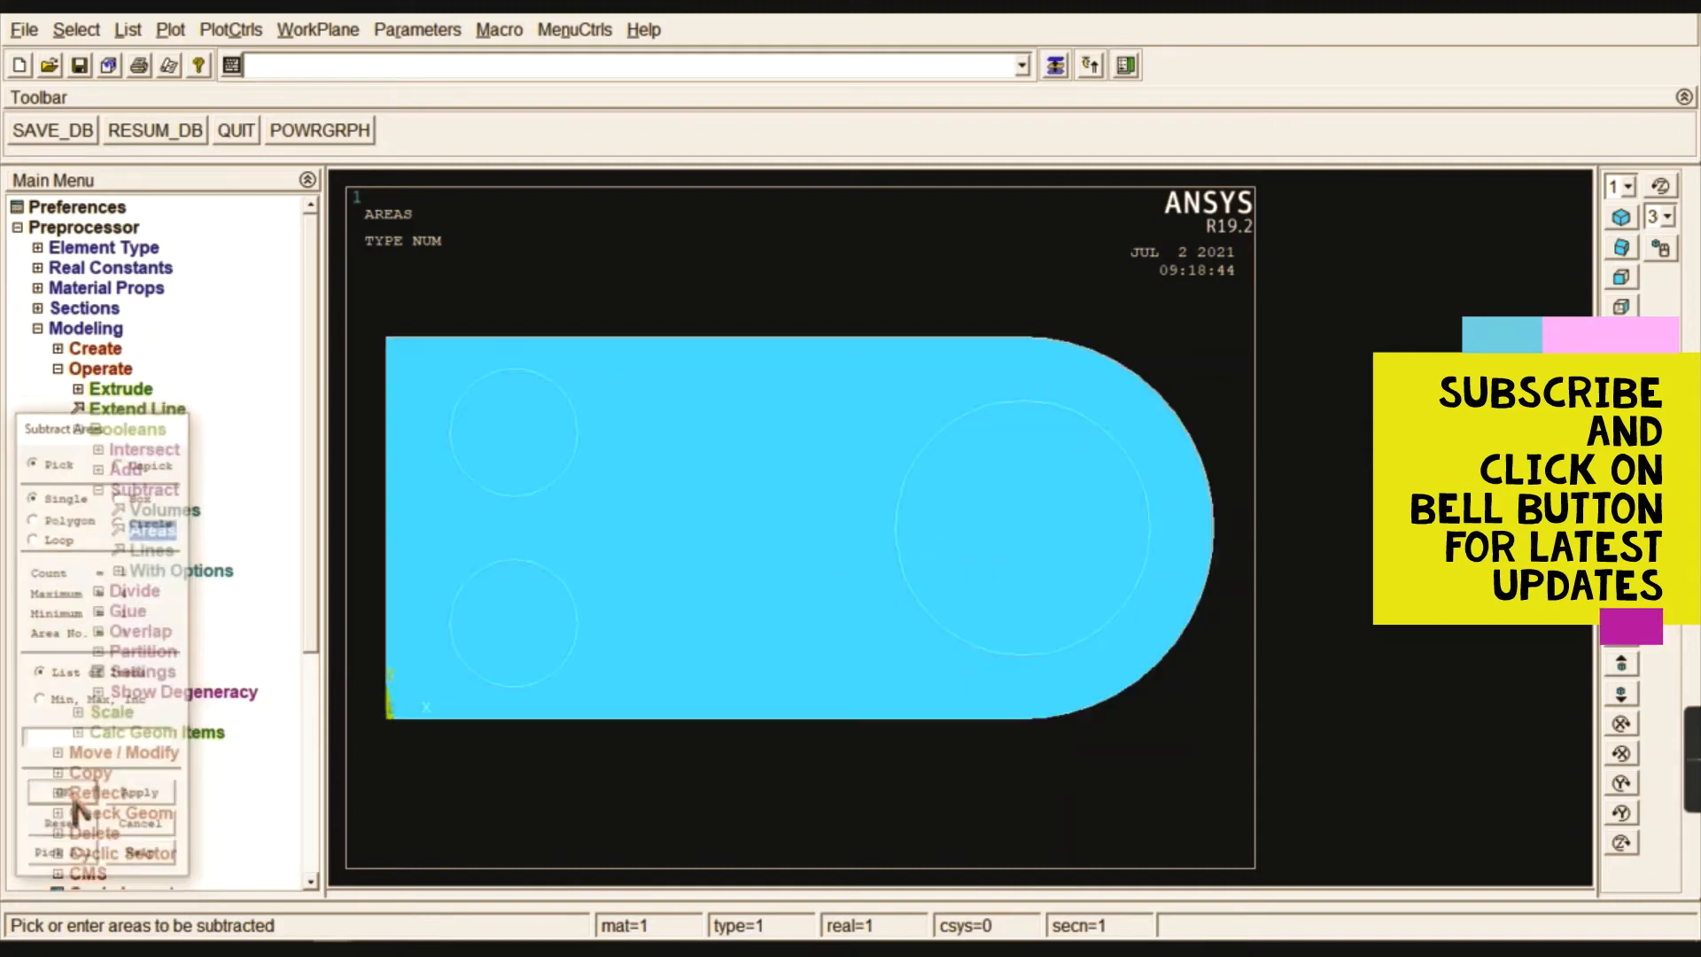
pyautogui.click(501, 478)
pyautogui.click(511, 620)
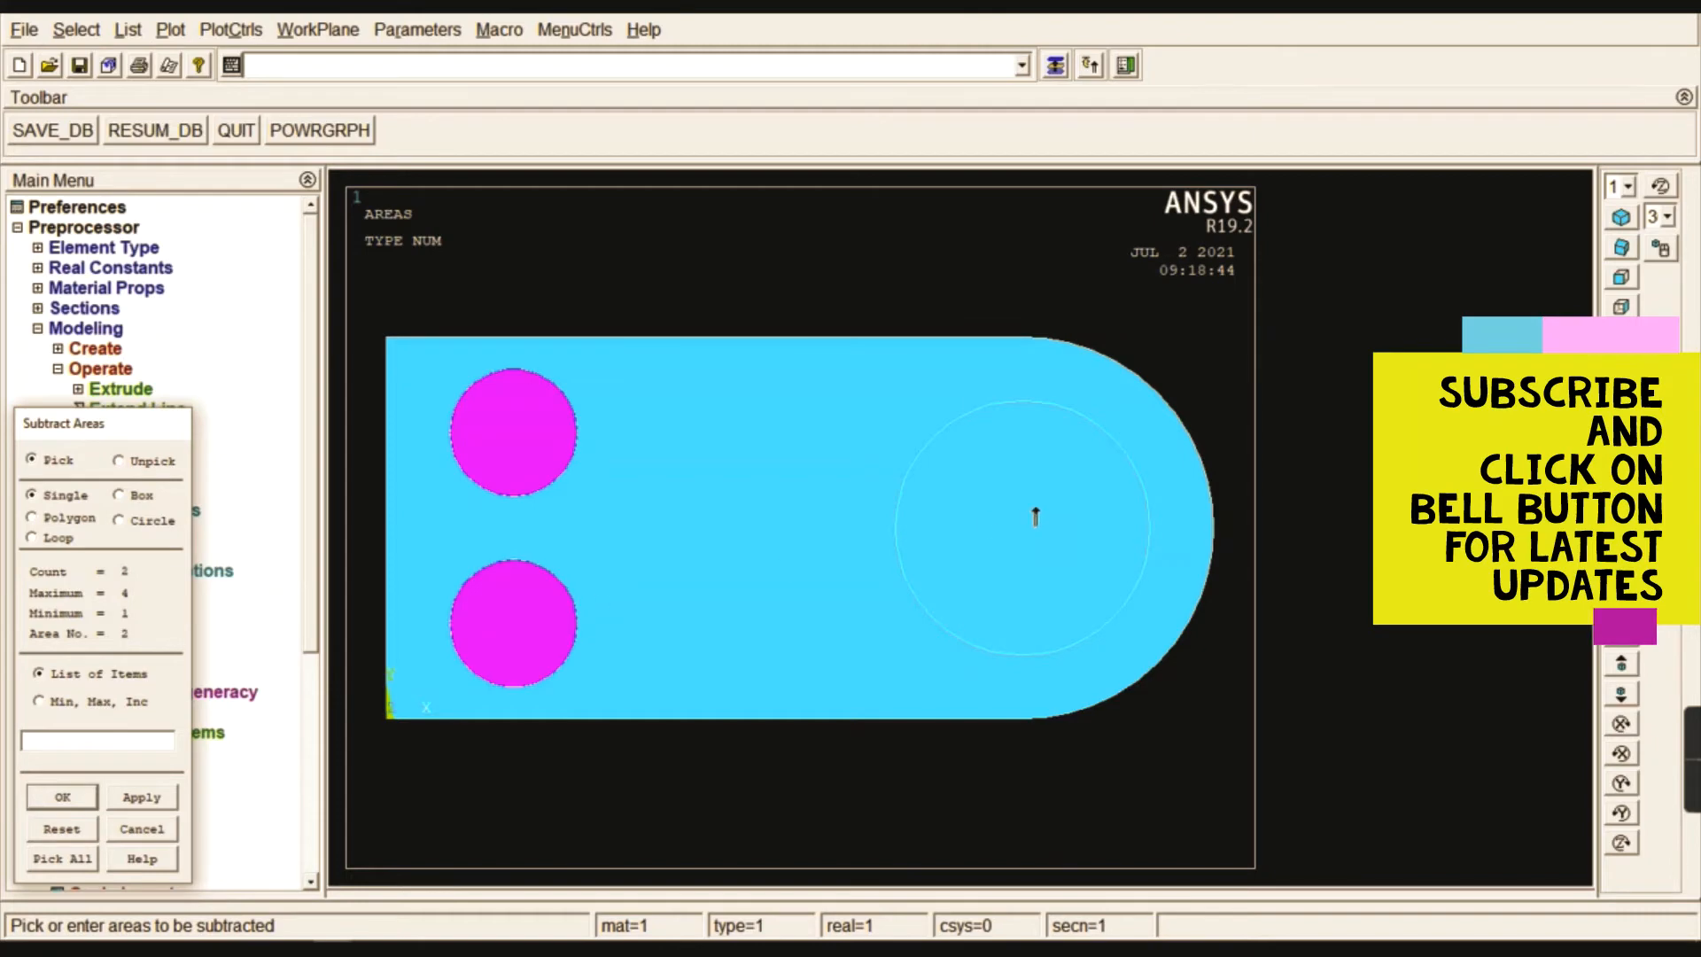
pyautogui.click(1036, 515)
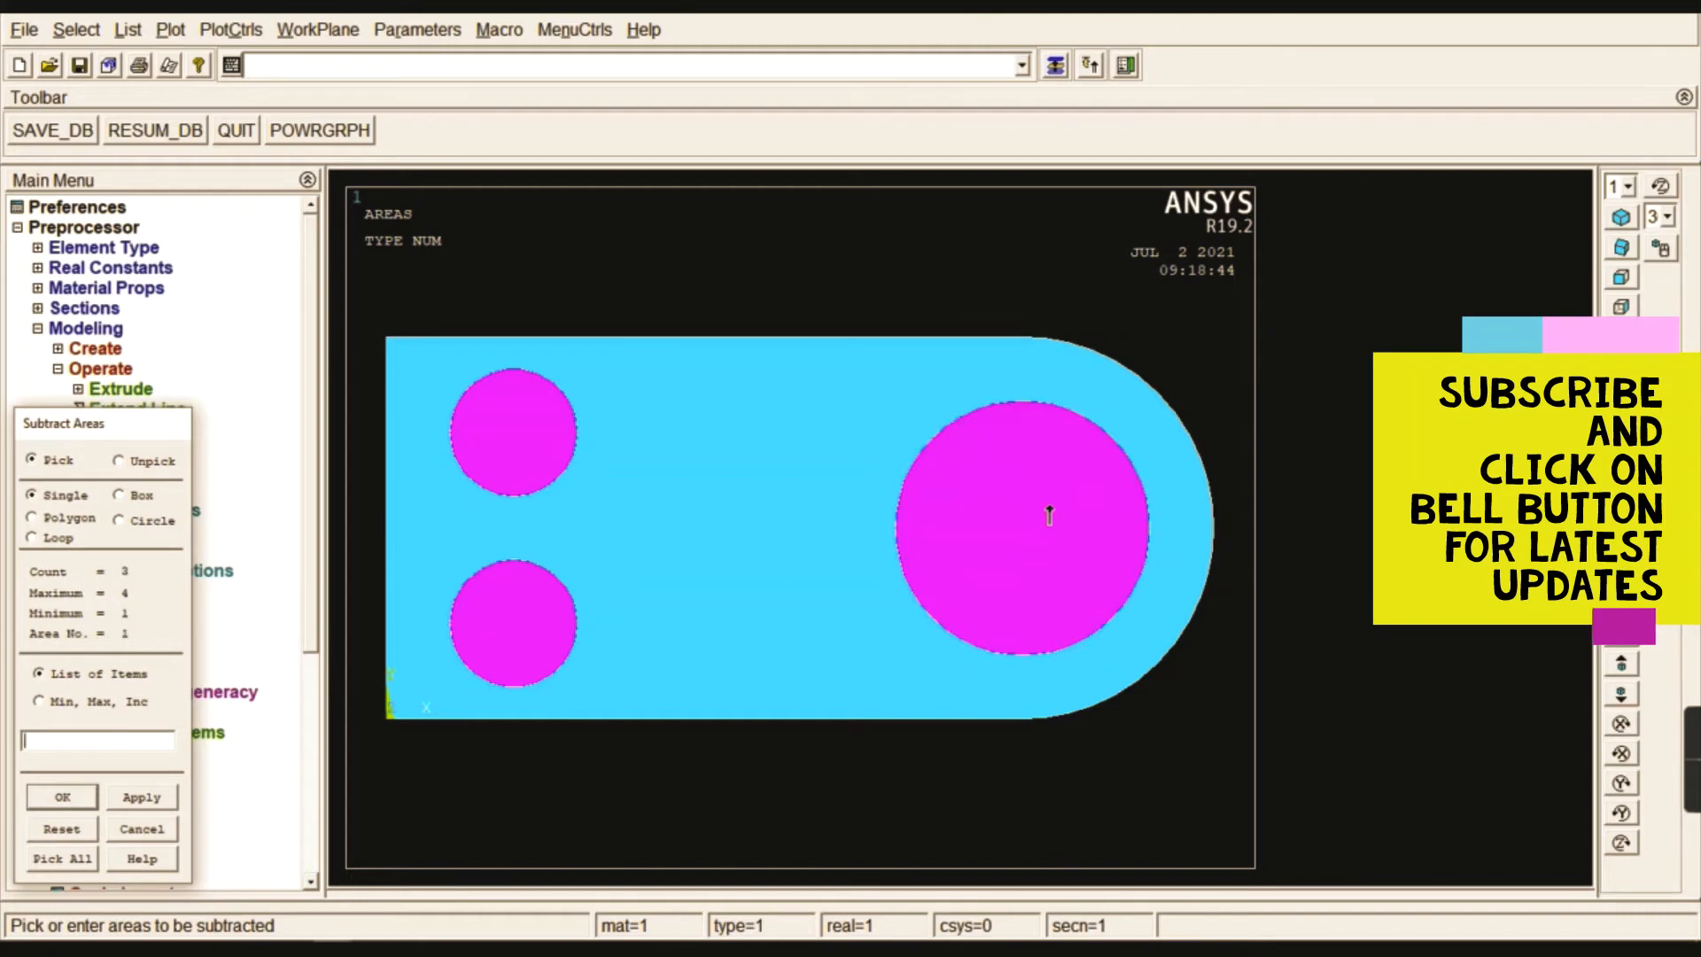
pyautogui.click(64, 797)
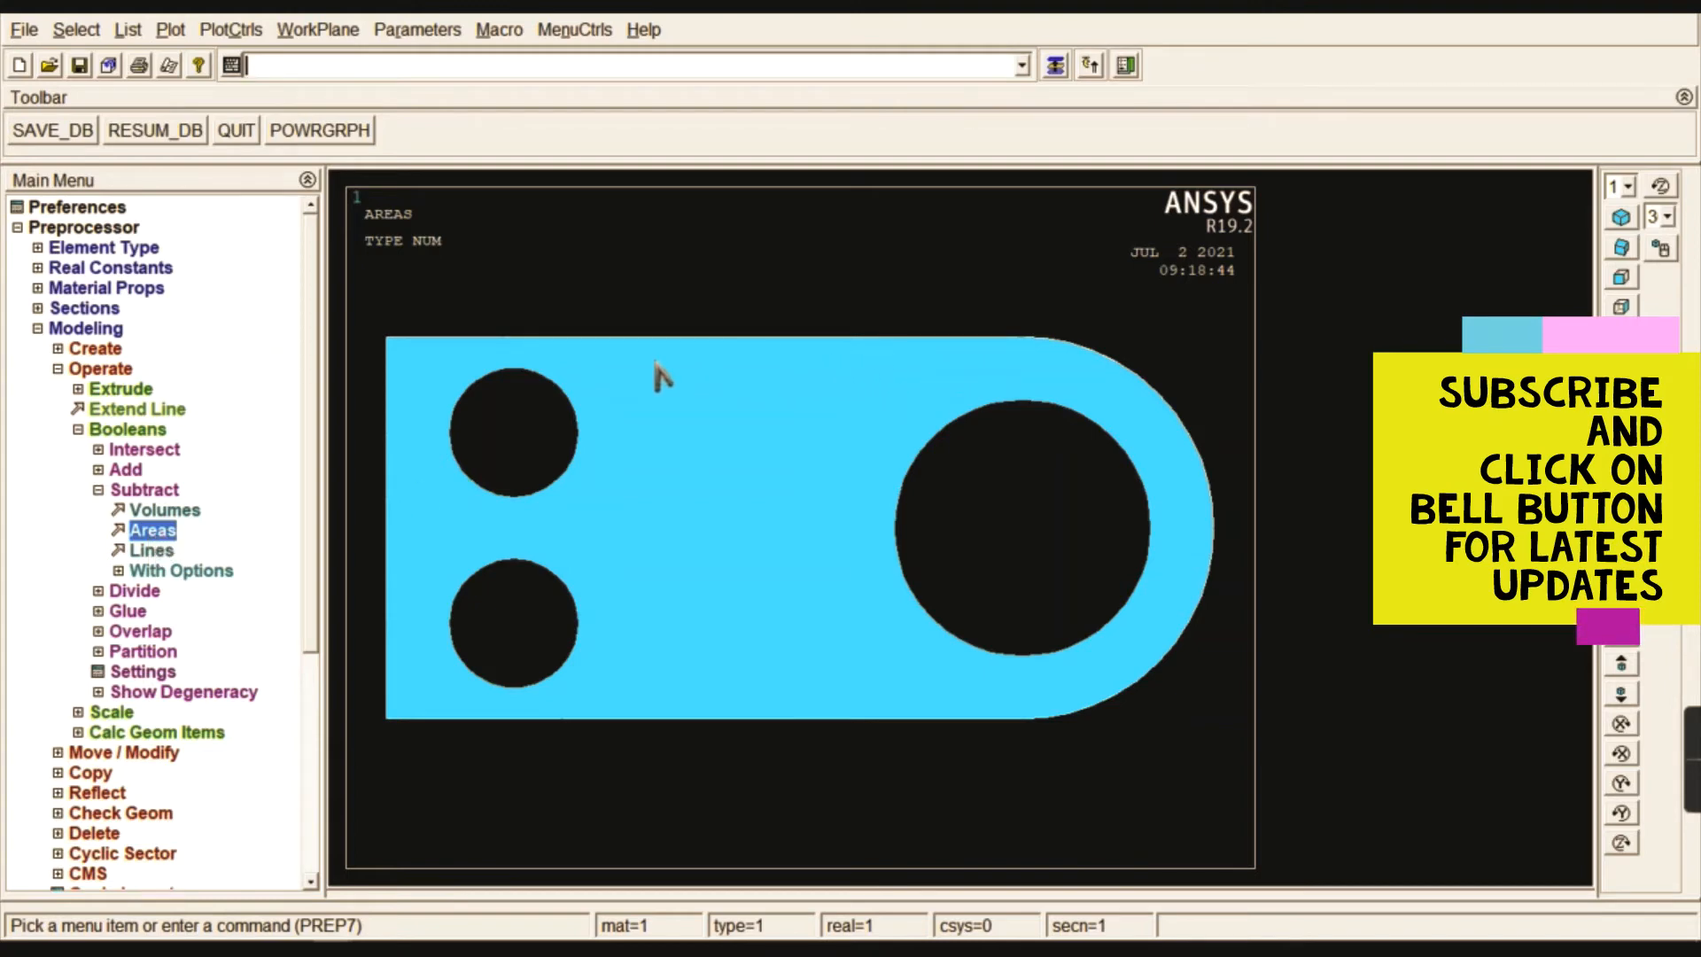
pyautogui.click(159, 530)
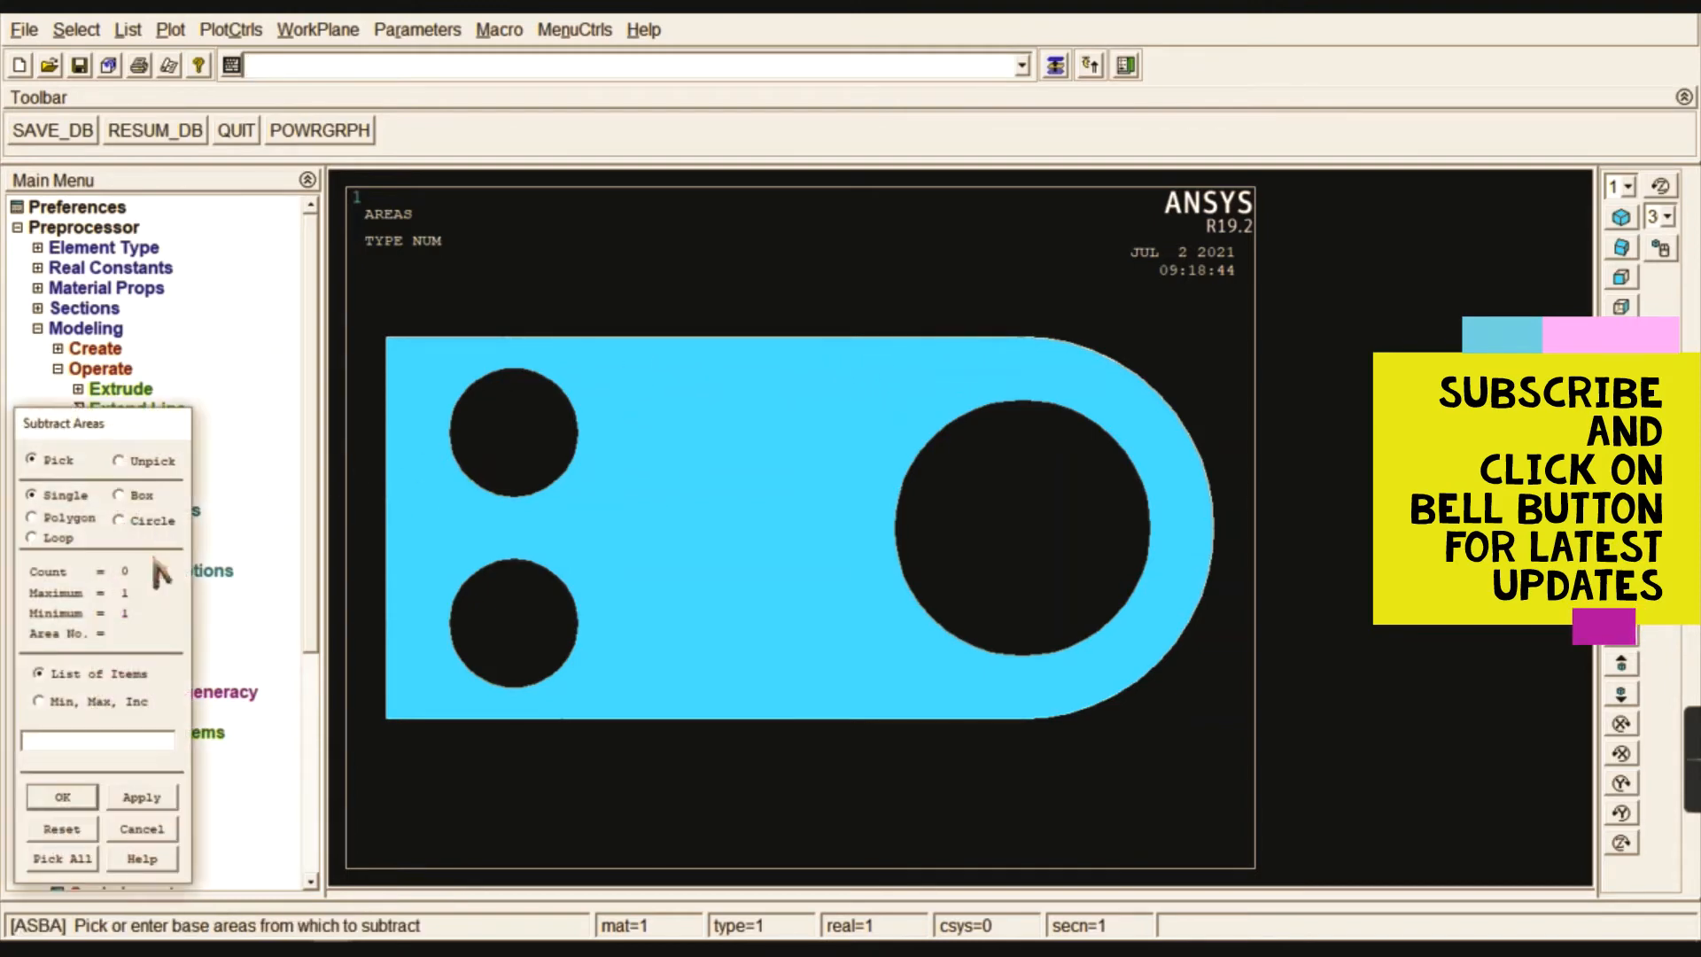
pyautogui.click(142, 828)
pyautogui.click(145, 492)
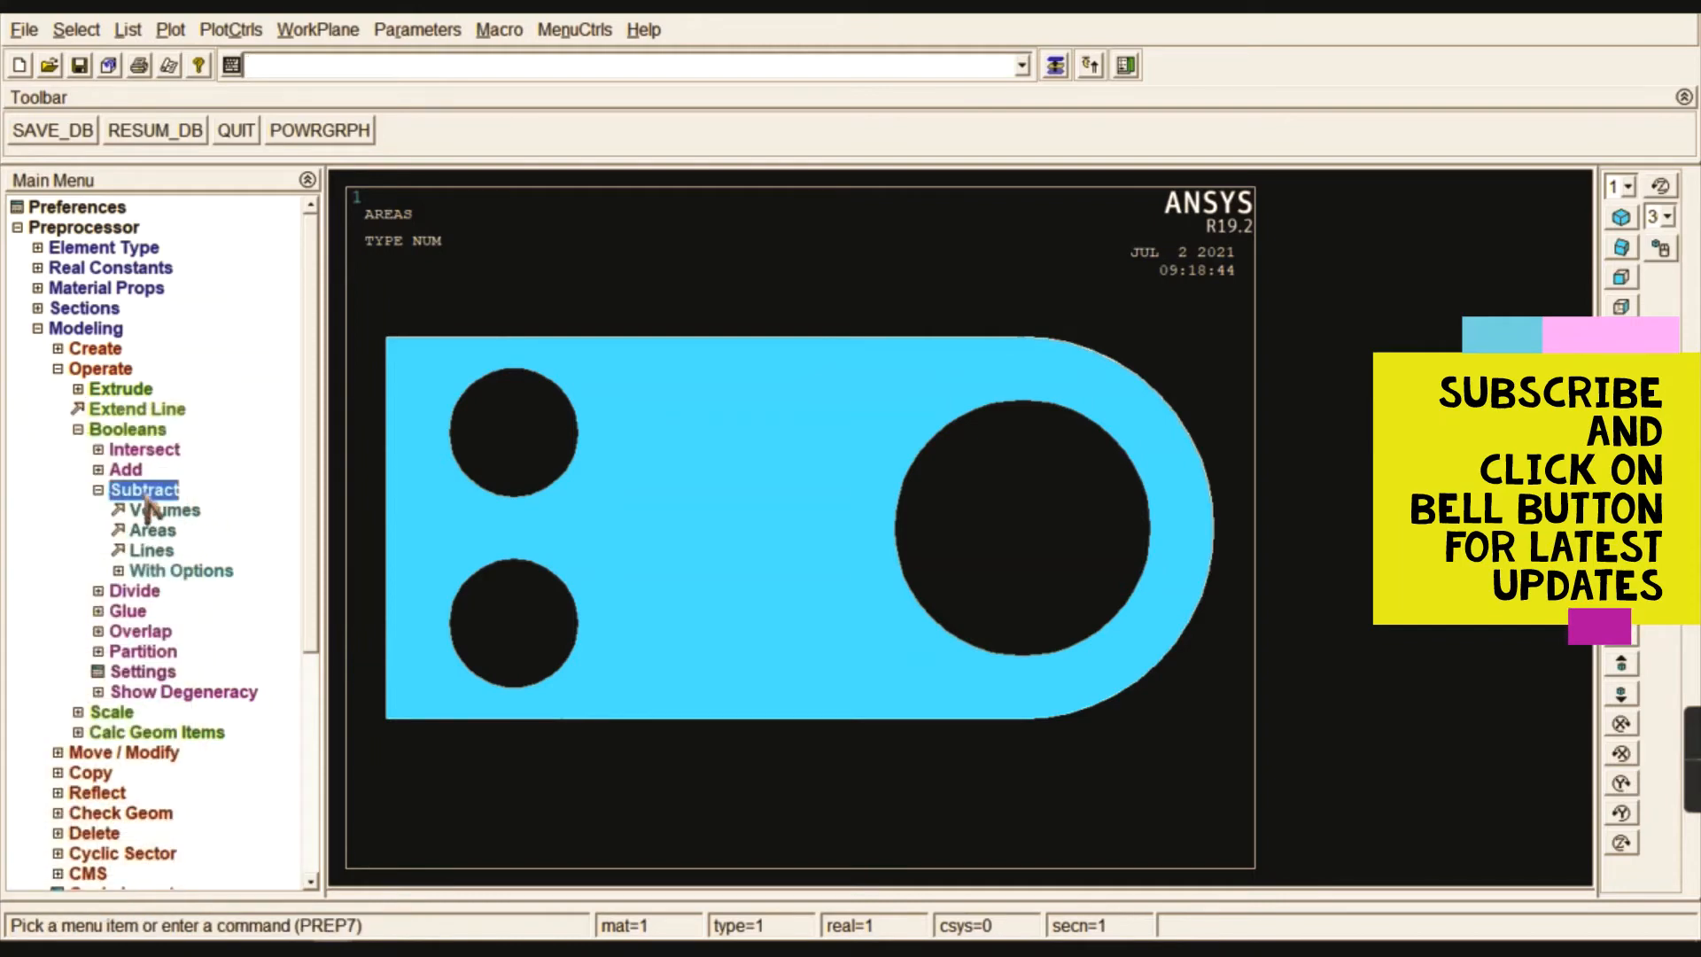
pyautogui.click(145, 494)
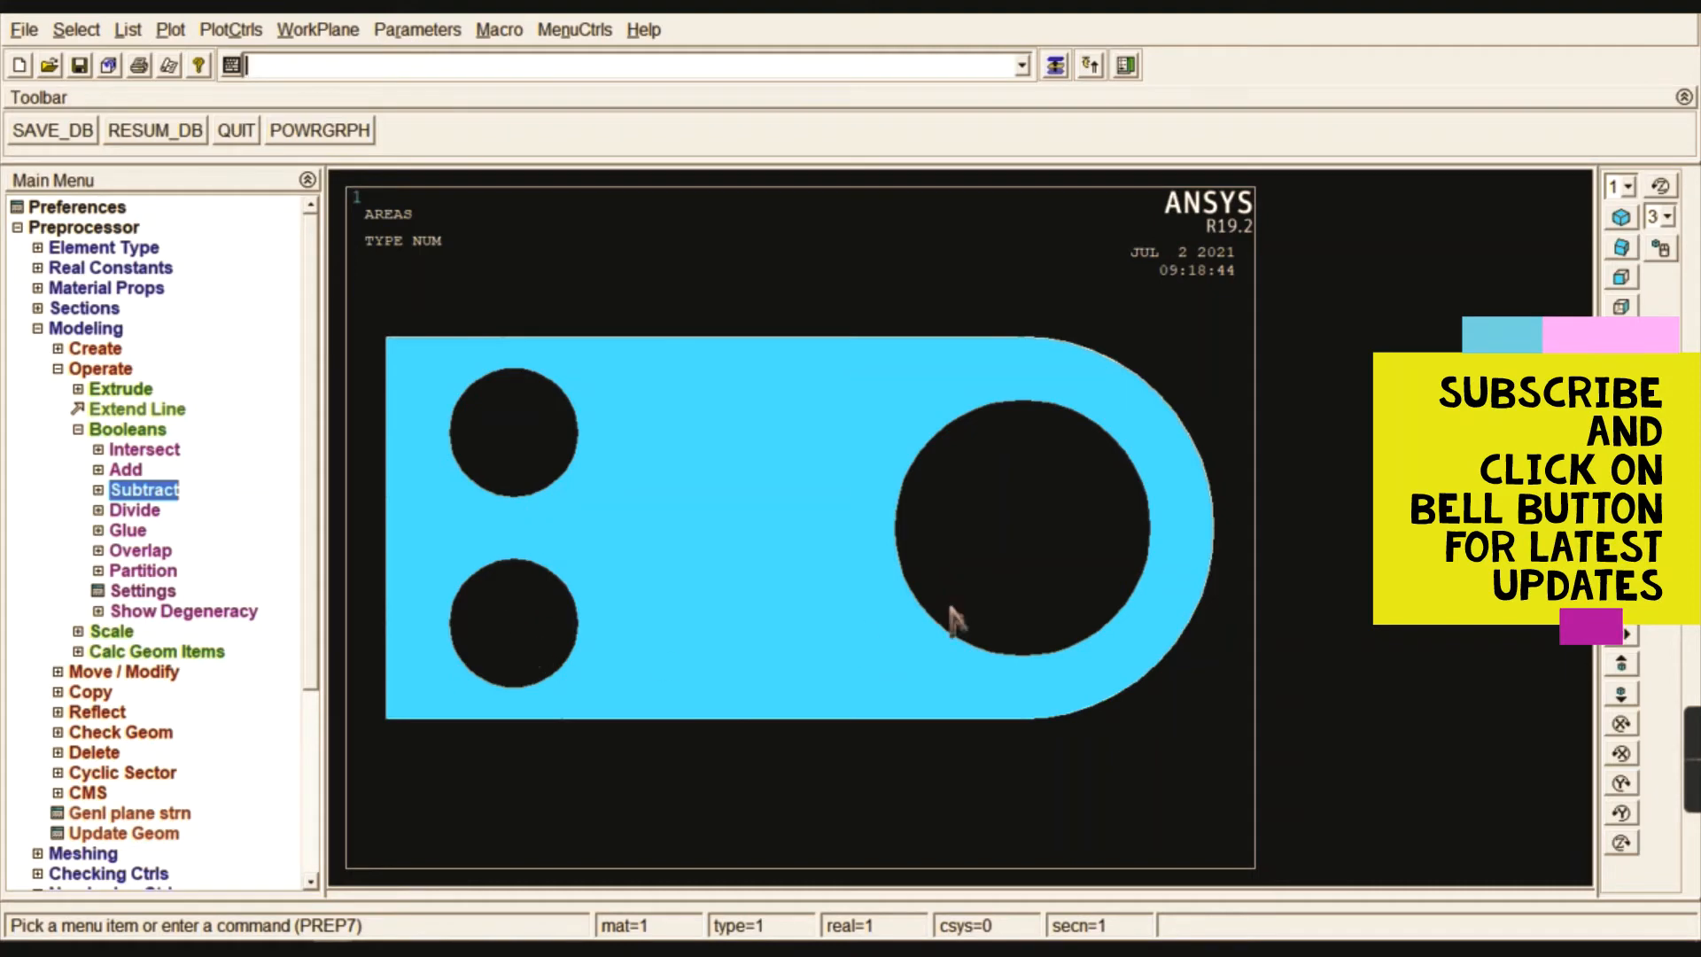
# - Set the element edge length on all areas to 5 for meshing
pyautogui.click(117, 430)
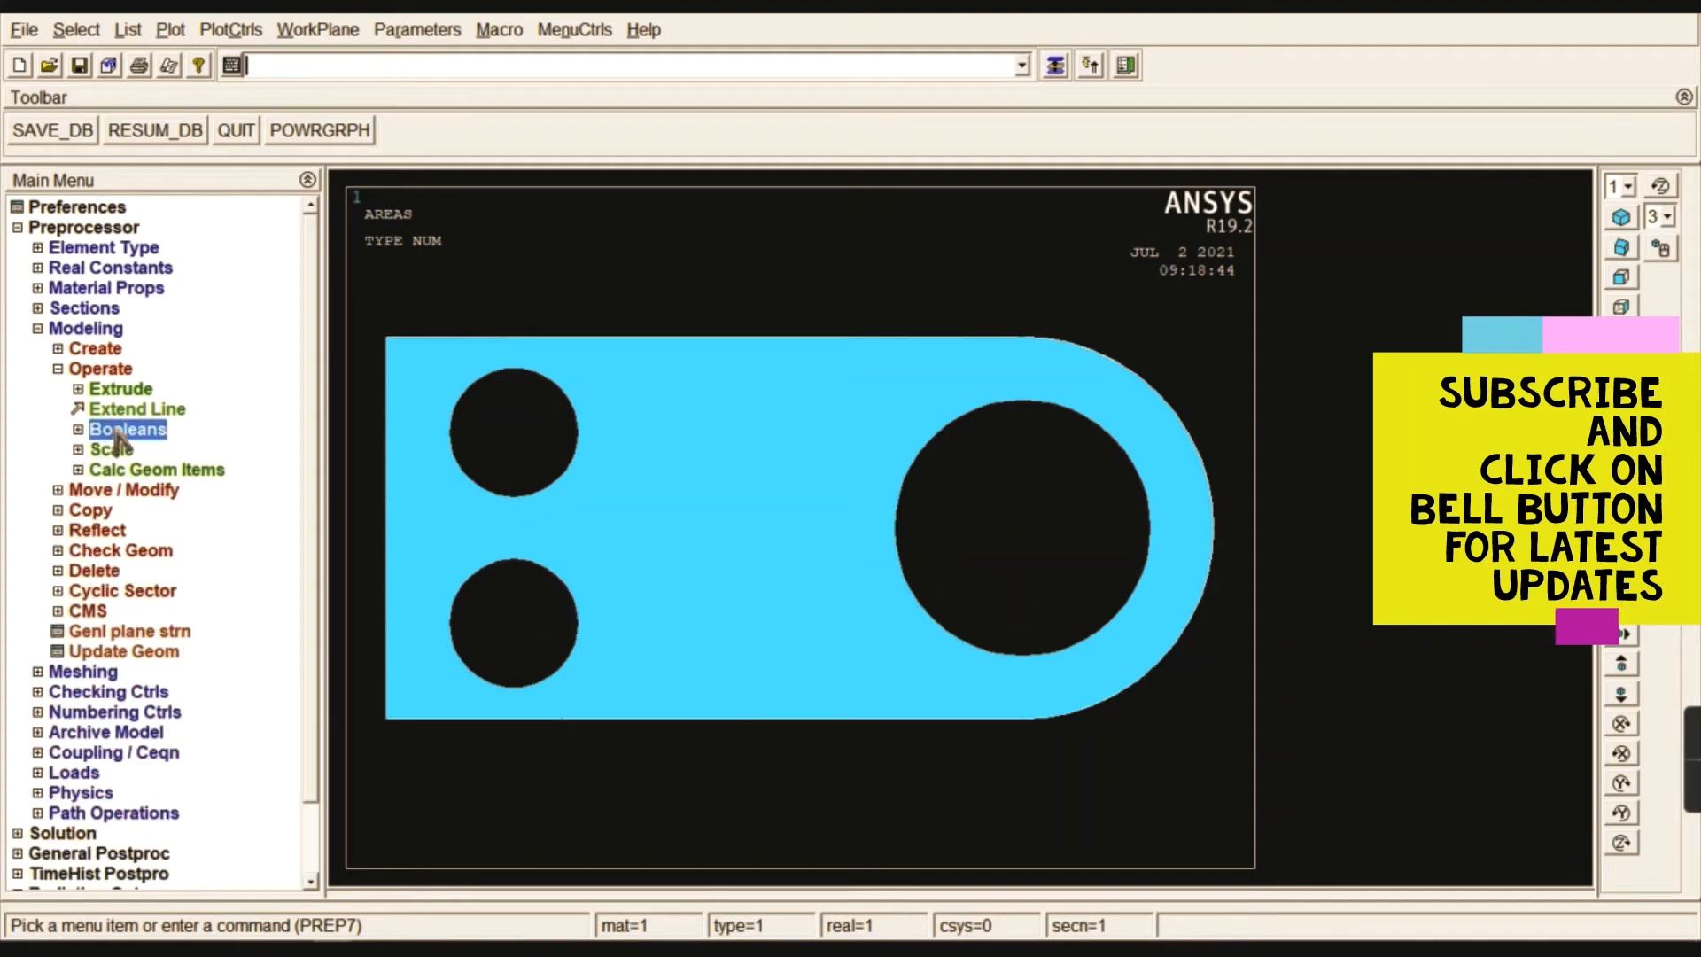
pyautogui.click(100, 371)
pyautogui.click(92, 330)
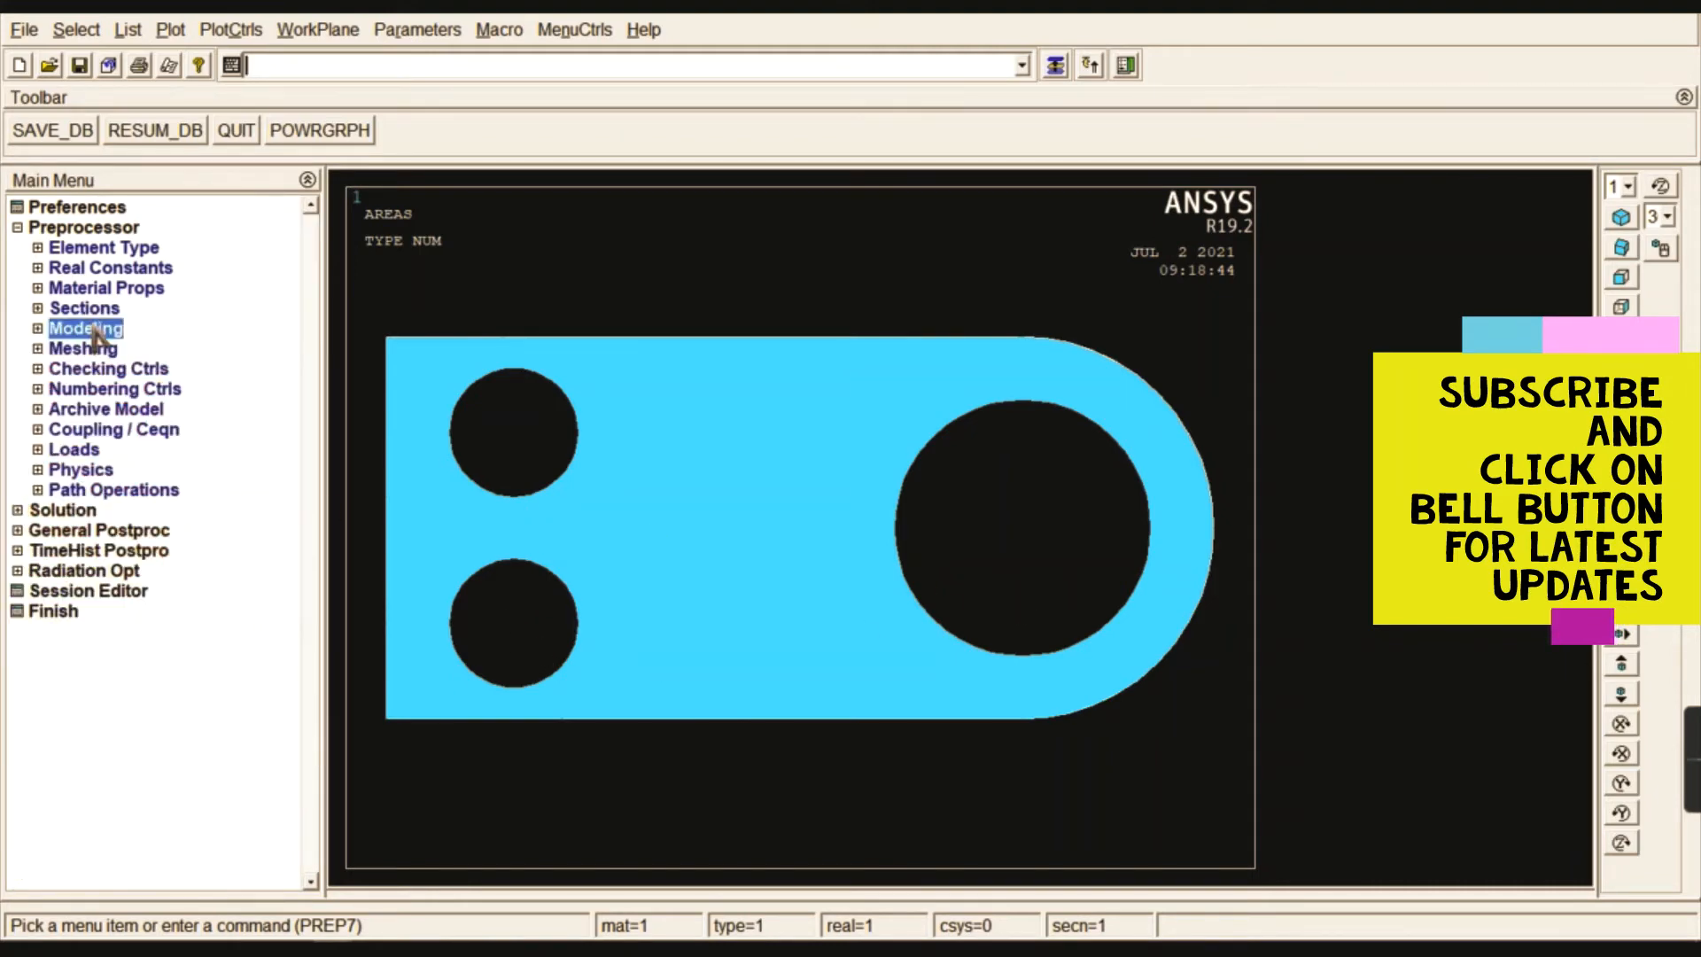
pyautogui.click(88, 350)
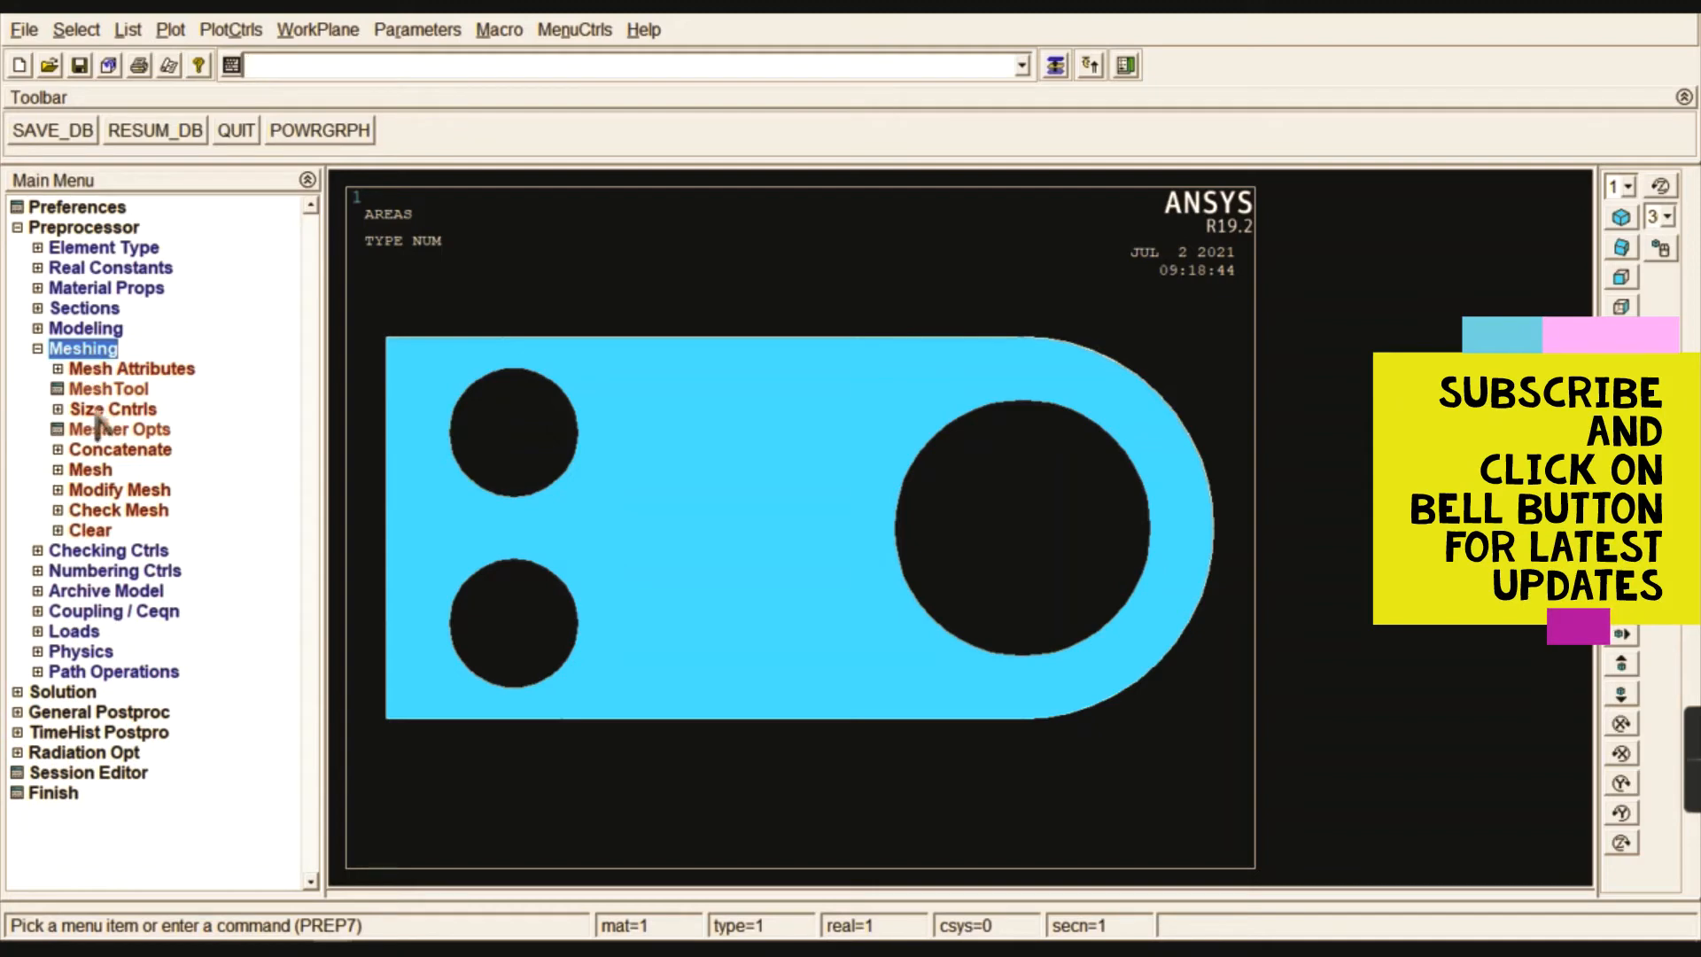
pyautogui.click(102, 410)
pyautogui.click(128, 449)
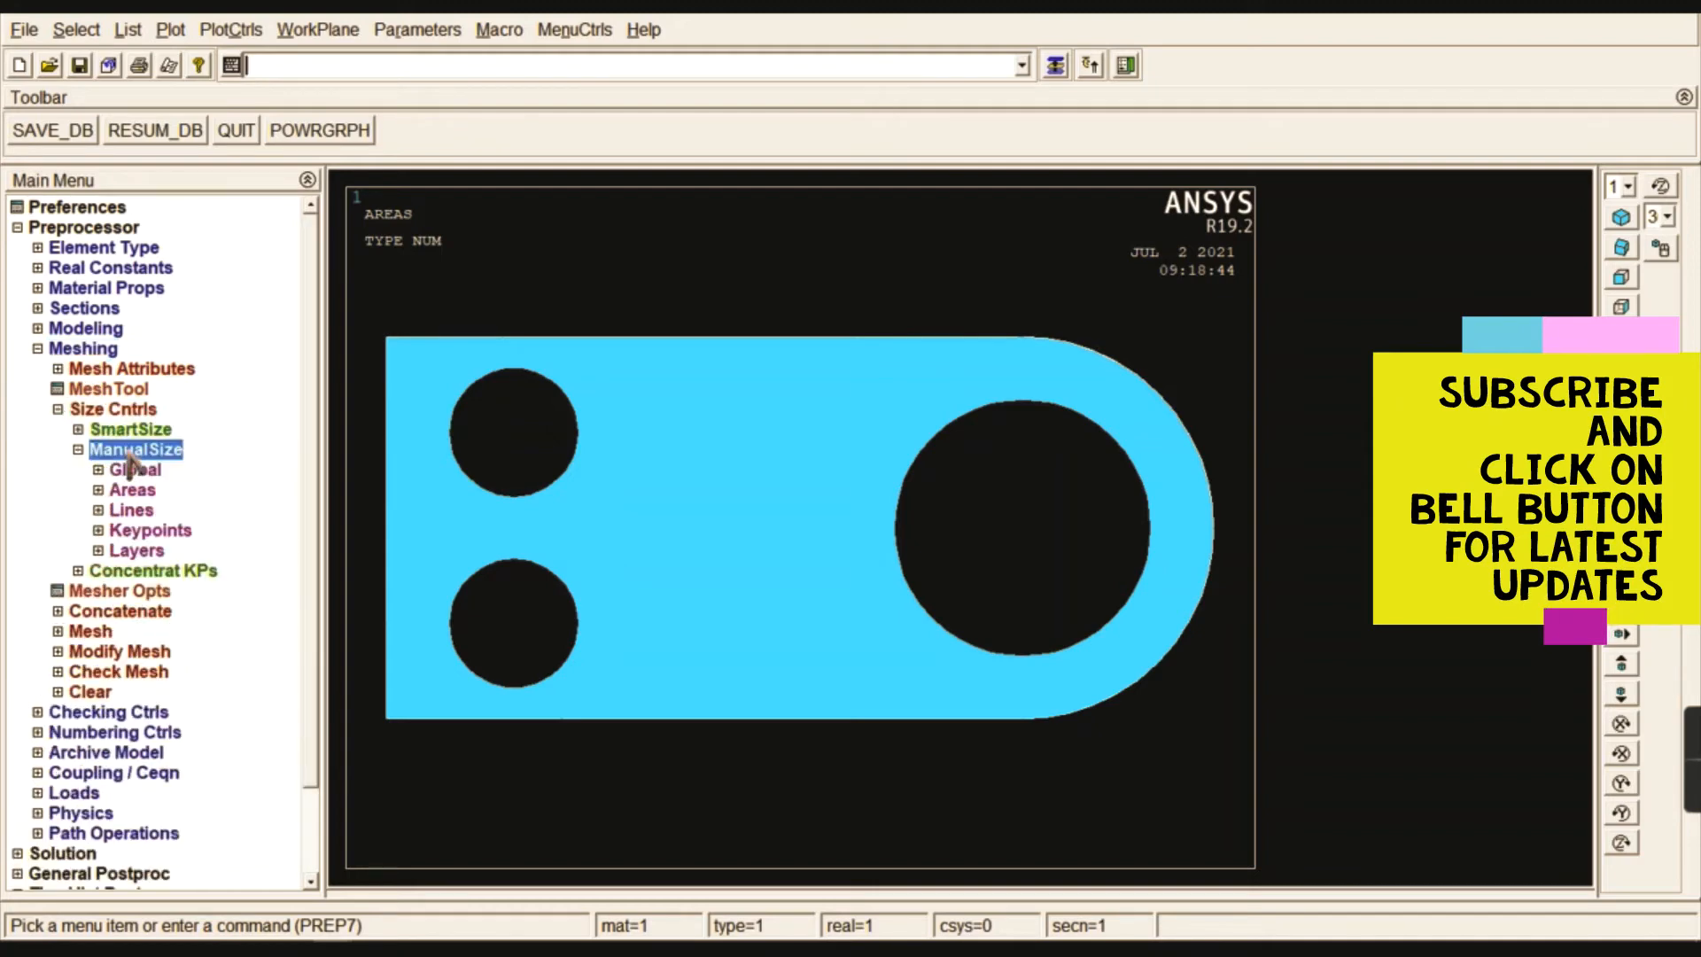
pyautogui.click(132, 491)
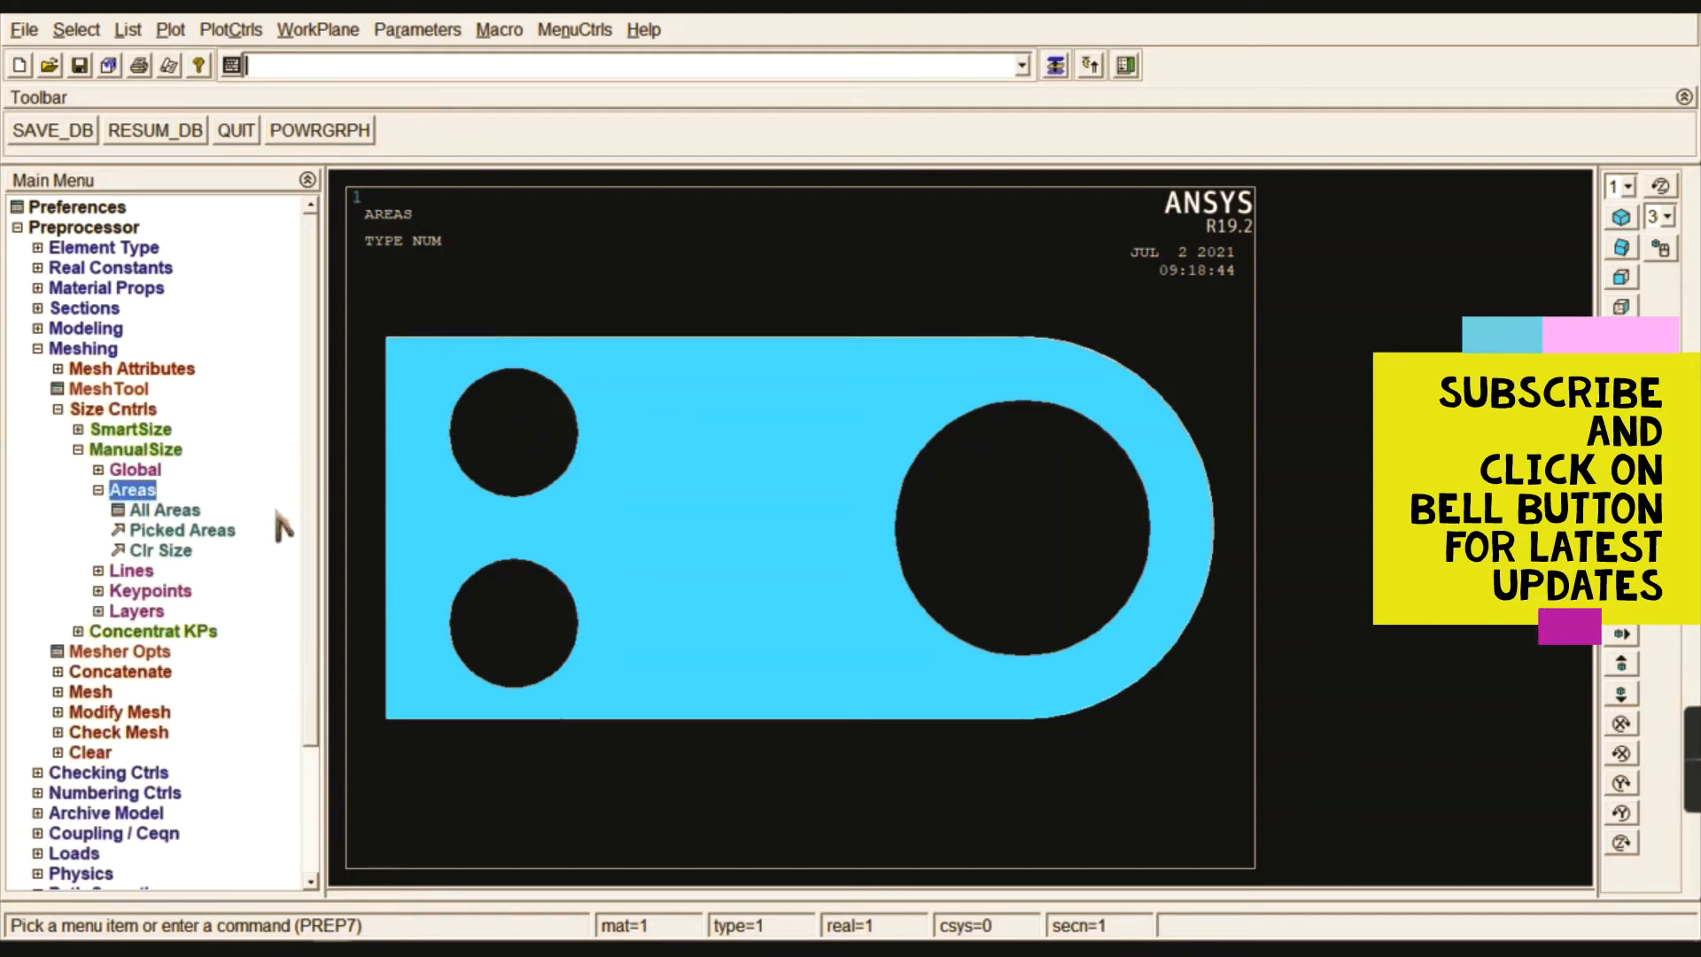
pyautogui.click(173, 511)
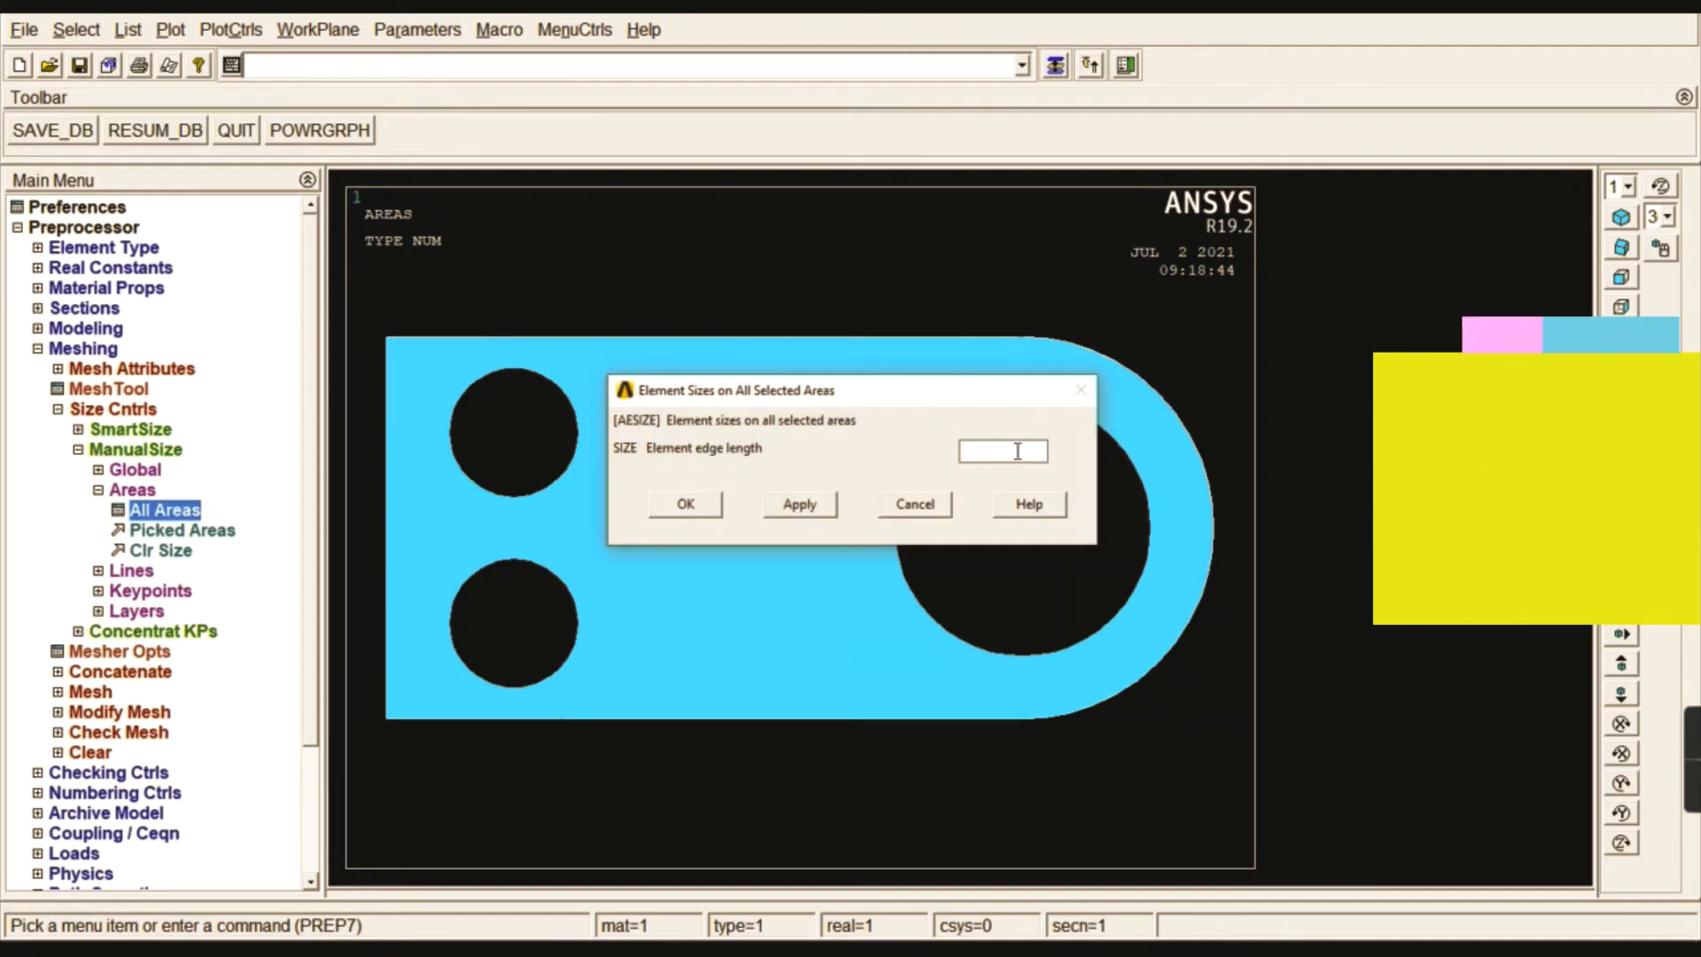
pyautogui.click(1018, 451)
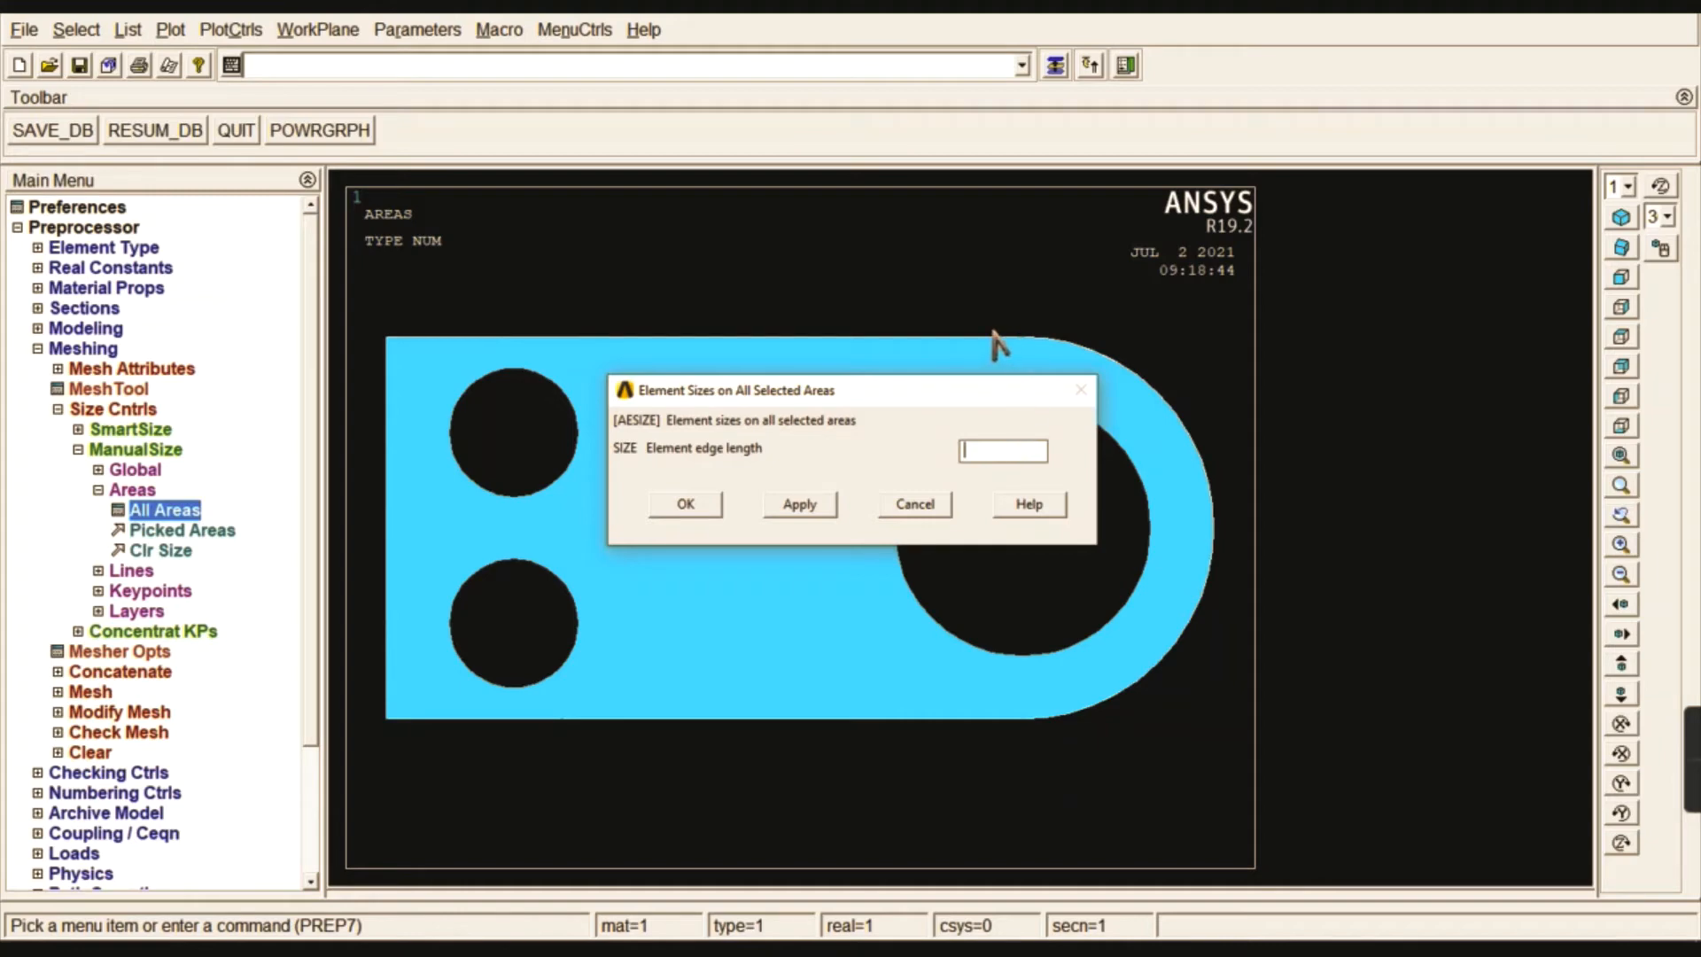
pyautogui.moveTo(873, 390); pyautogui.dragTo(815, 159)
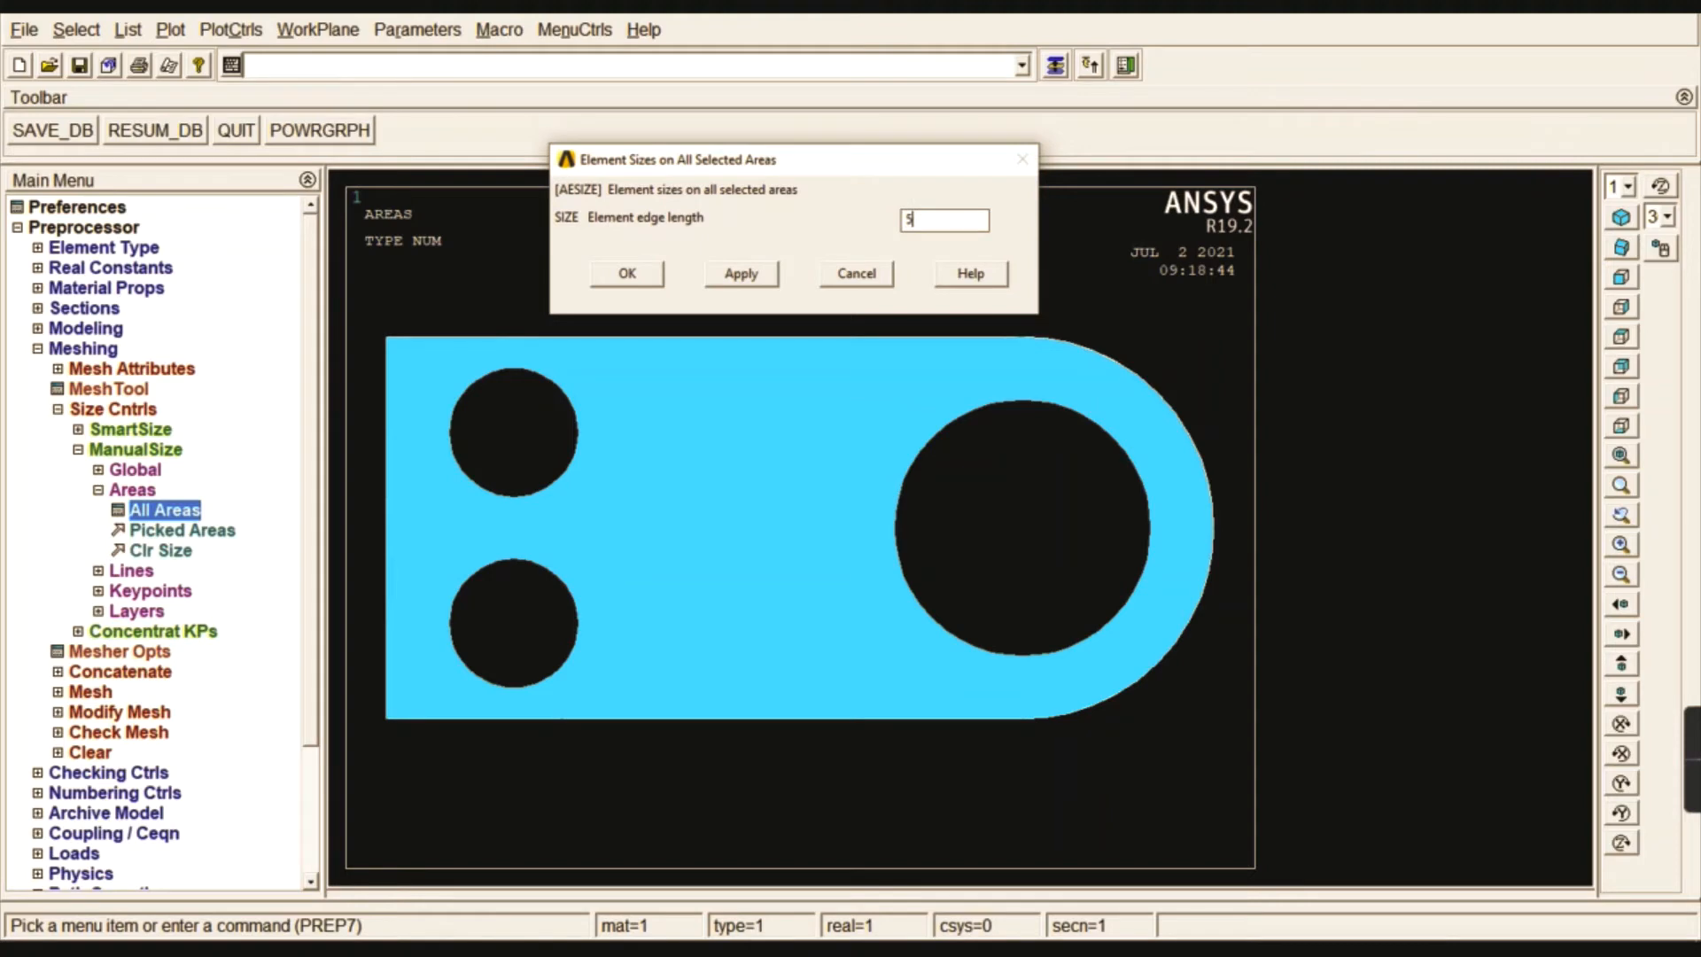
pyautogui.click(629, 275)
pyautogui.click(132, 489)
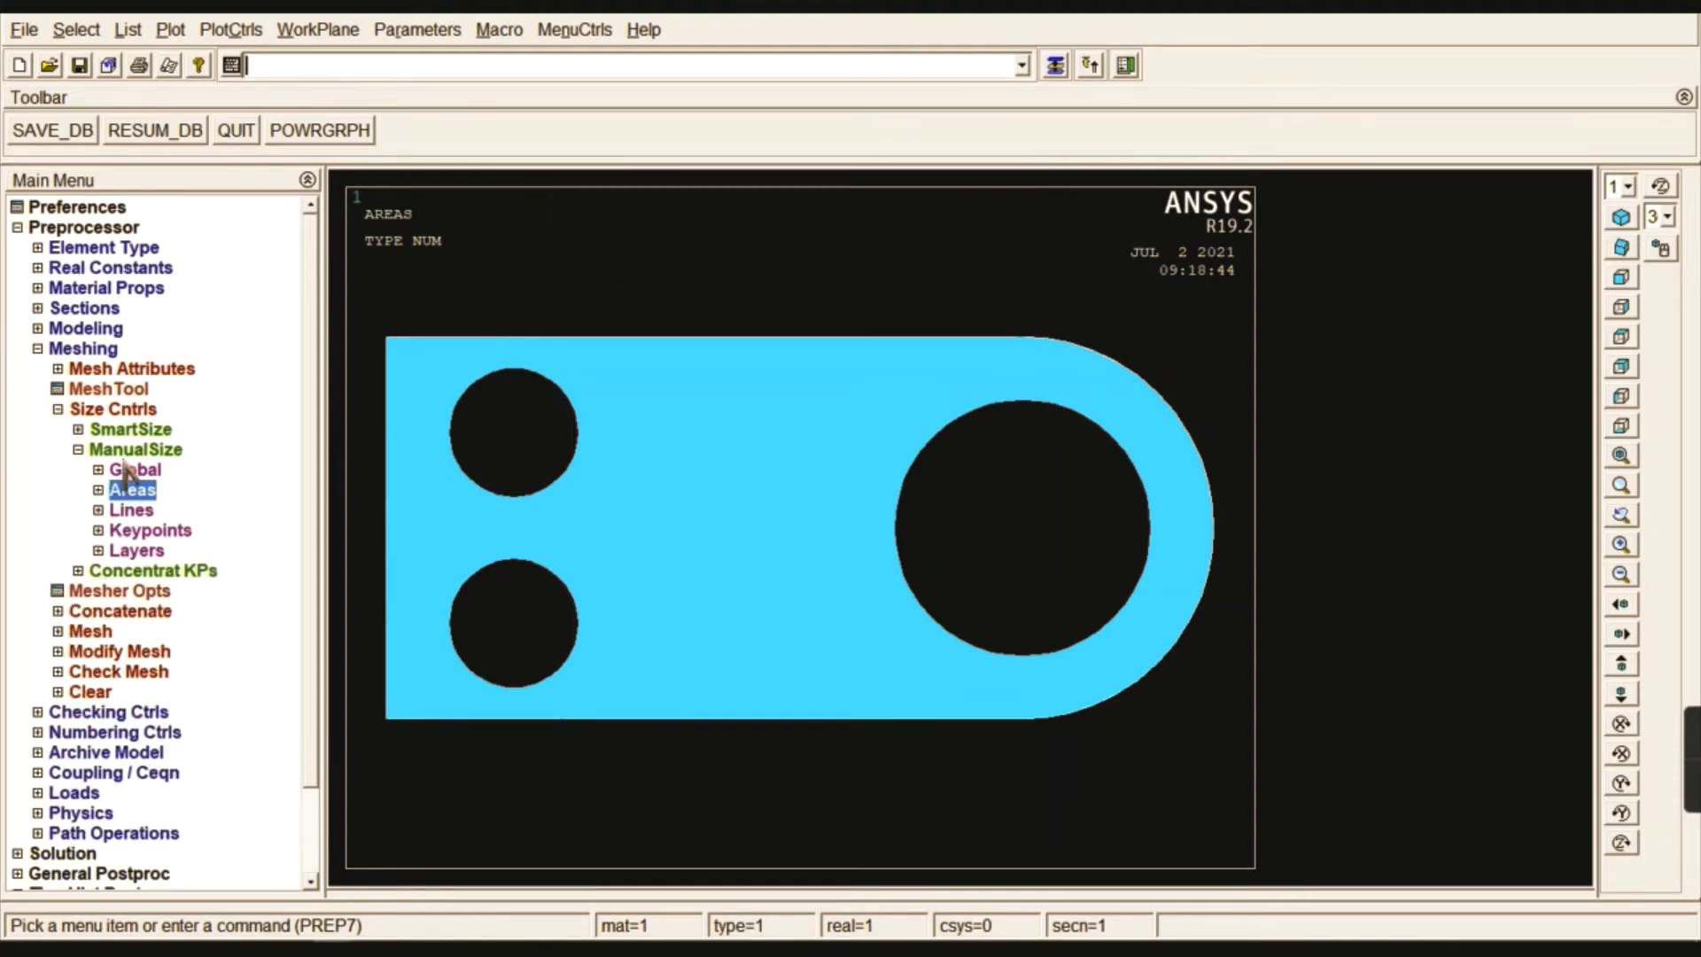
pyautogui.click(131, 449)
pyautogui.click(125, 410)
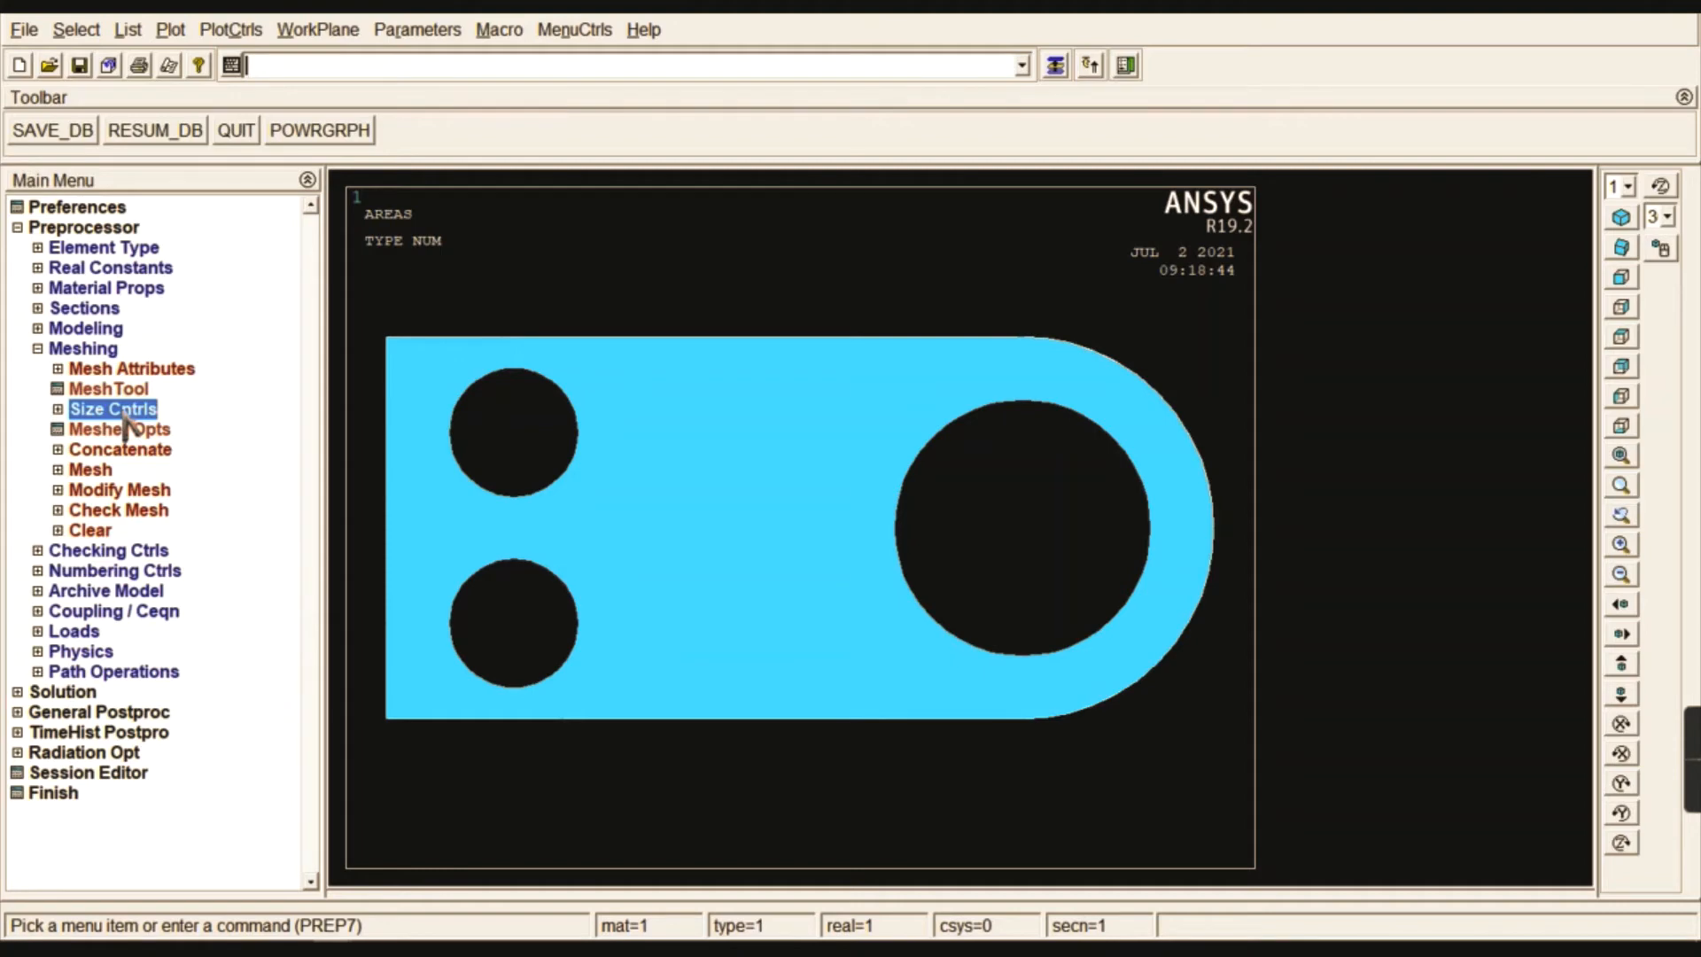
# - Free-mesh the whole bracket area
pyautogui.click(92, 470)
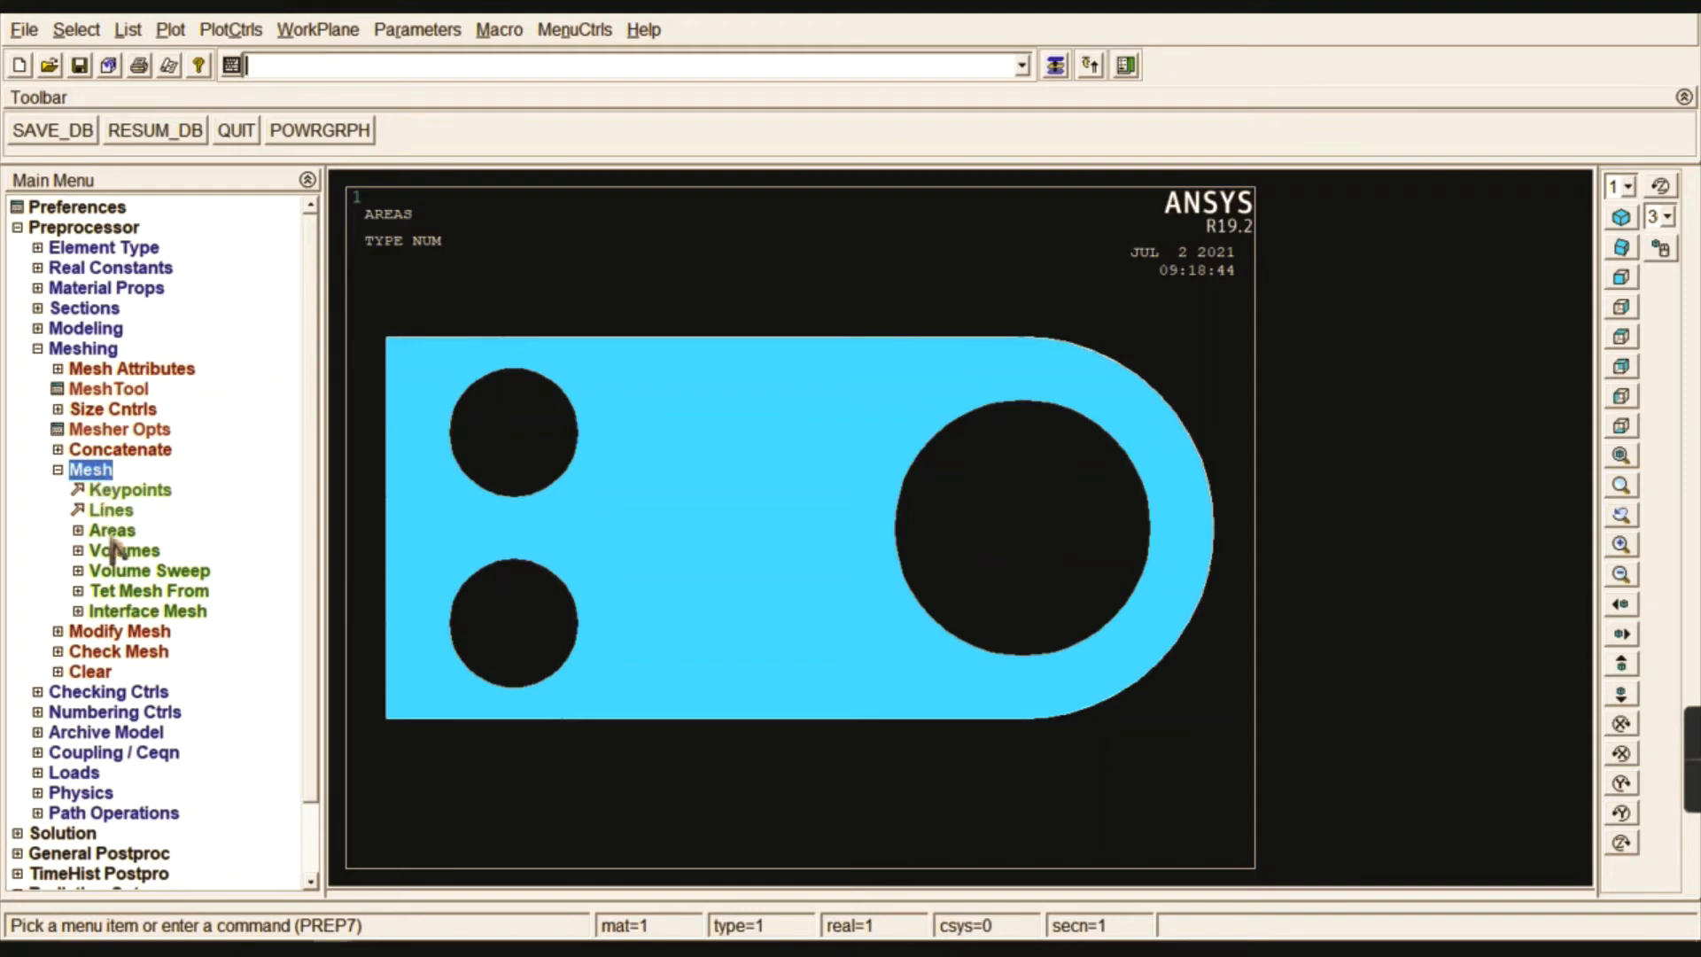
pyautogui.click(111, 530)
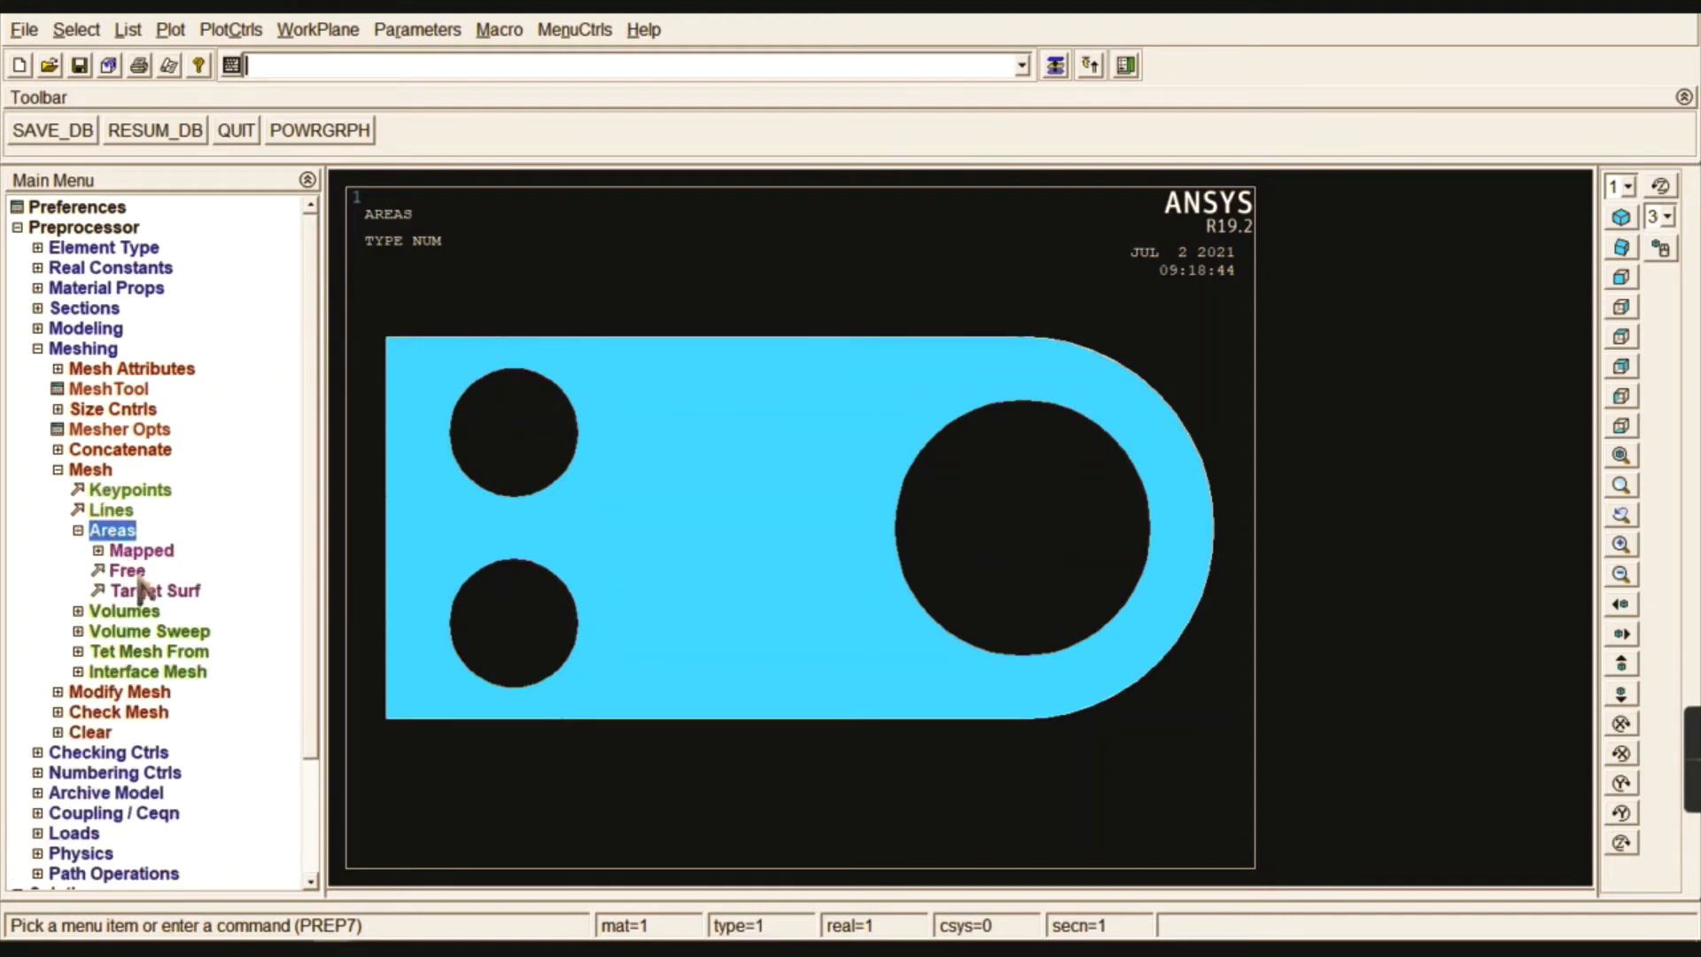
pyautogui.click(126, 571)
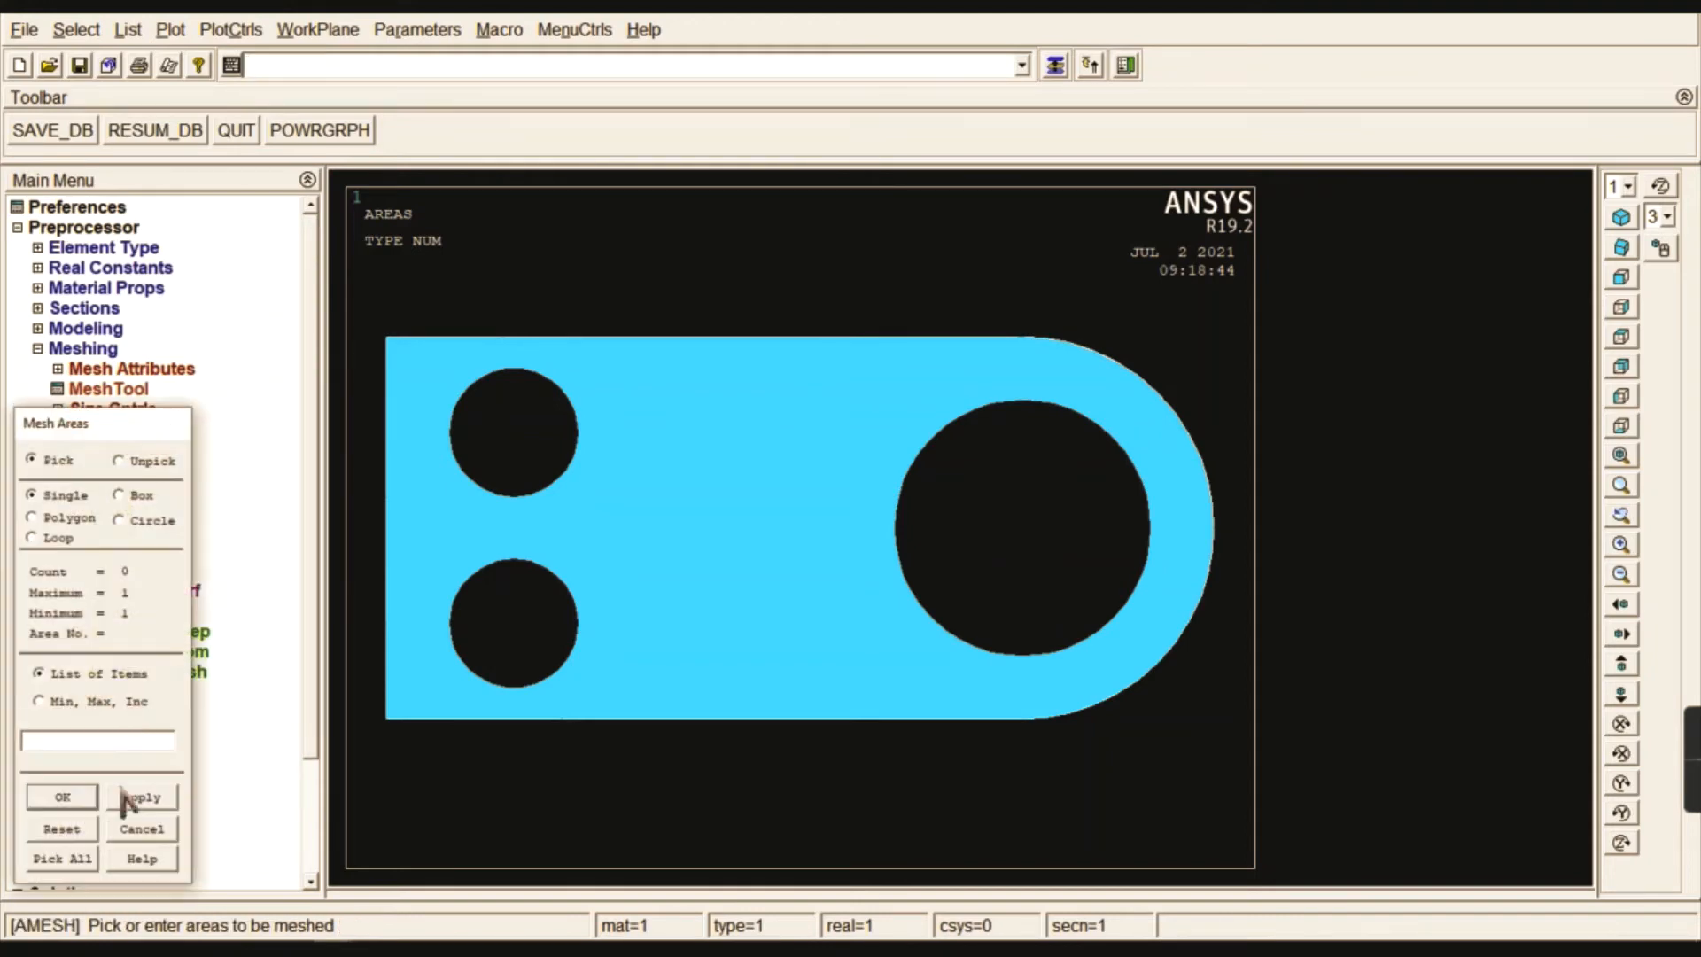
pyautogui.click(86, 858)
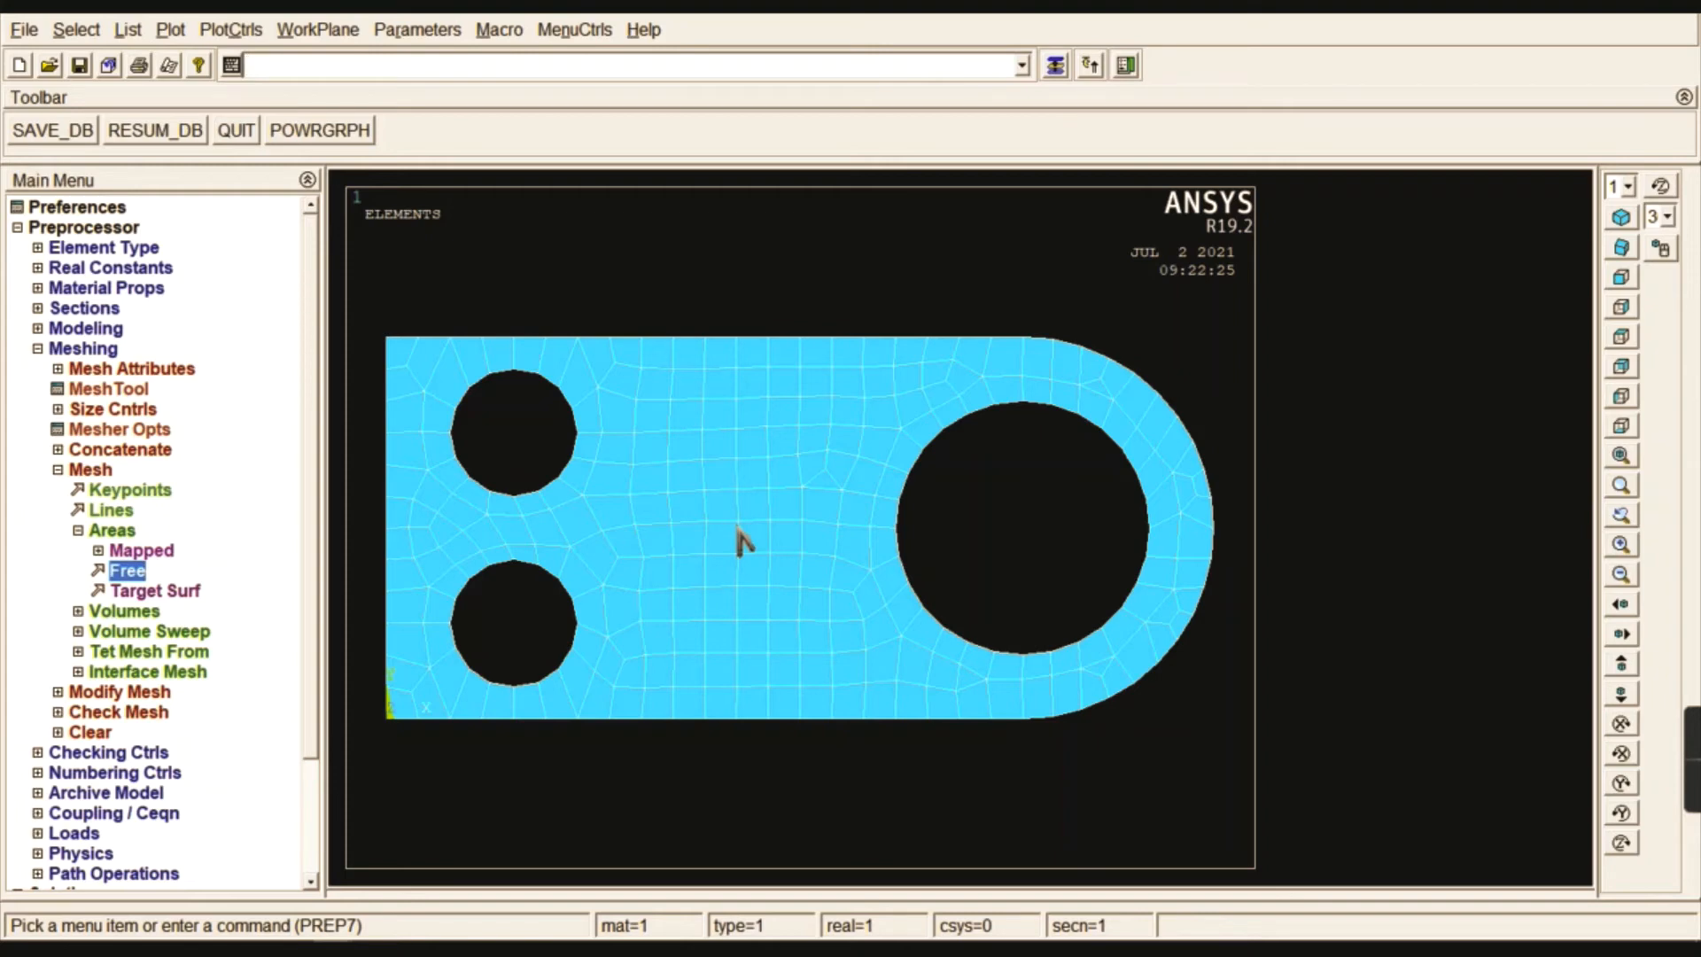
pyautogui.click(109, 529)
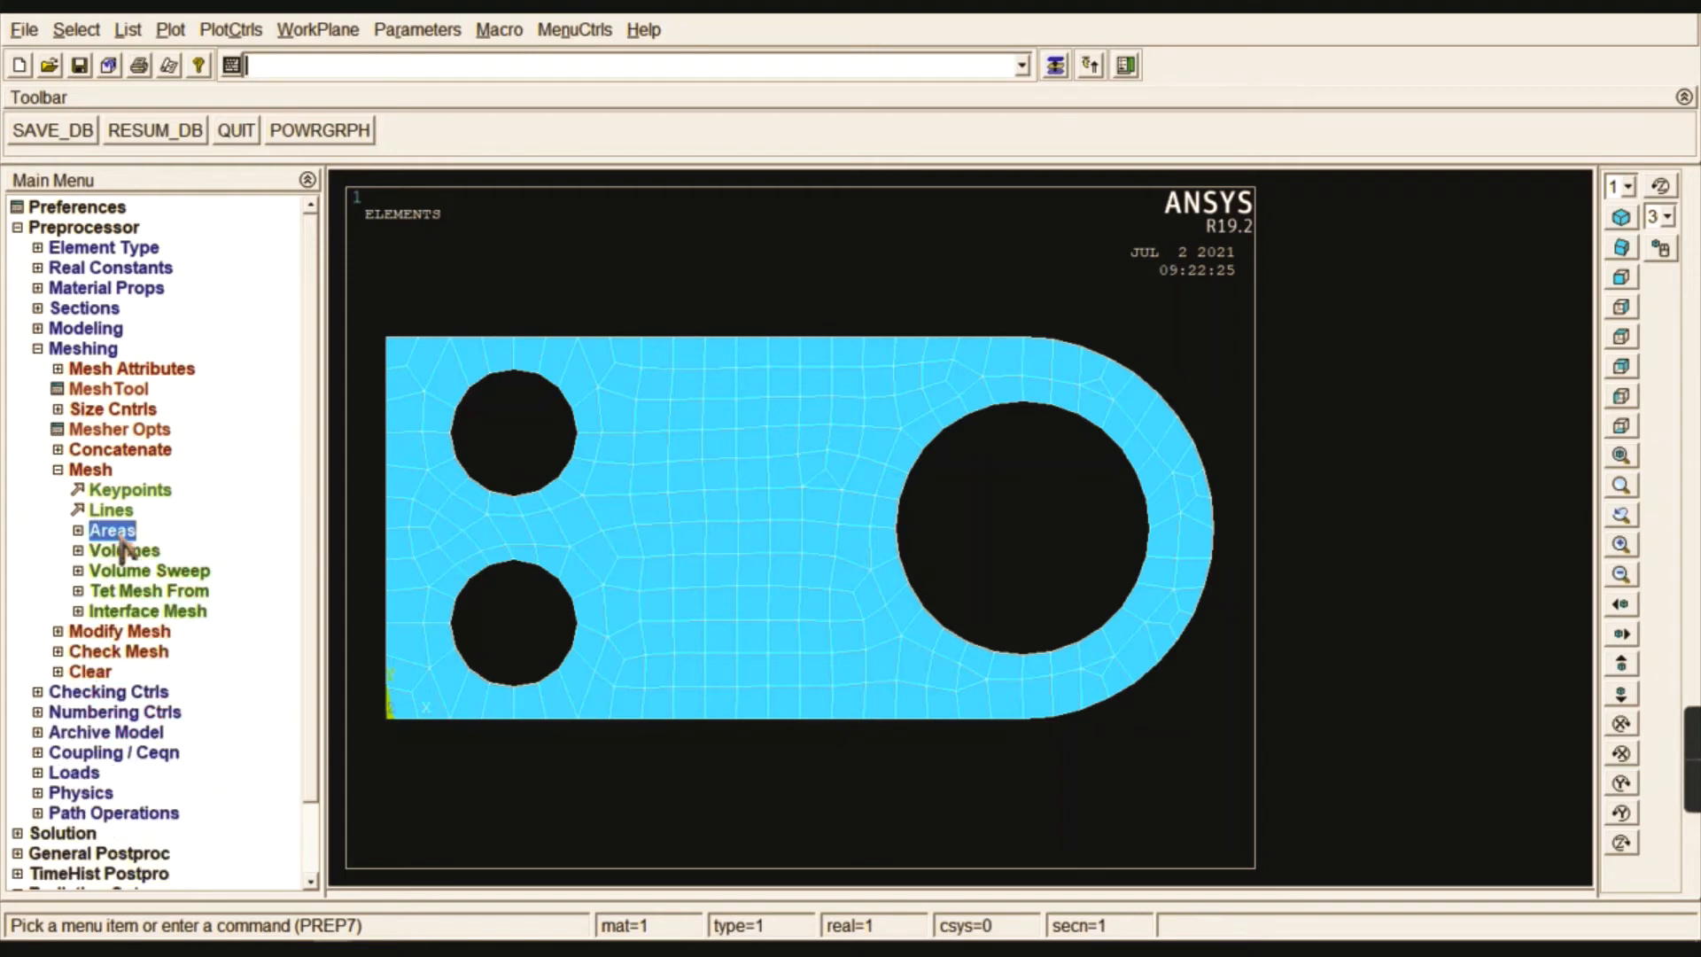
pyautogui.click(89, 475)
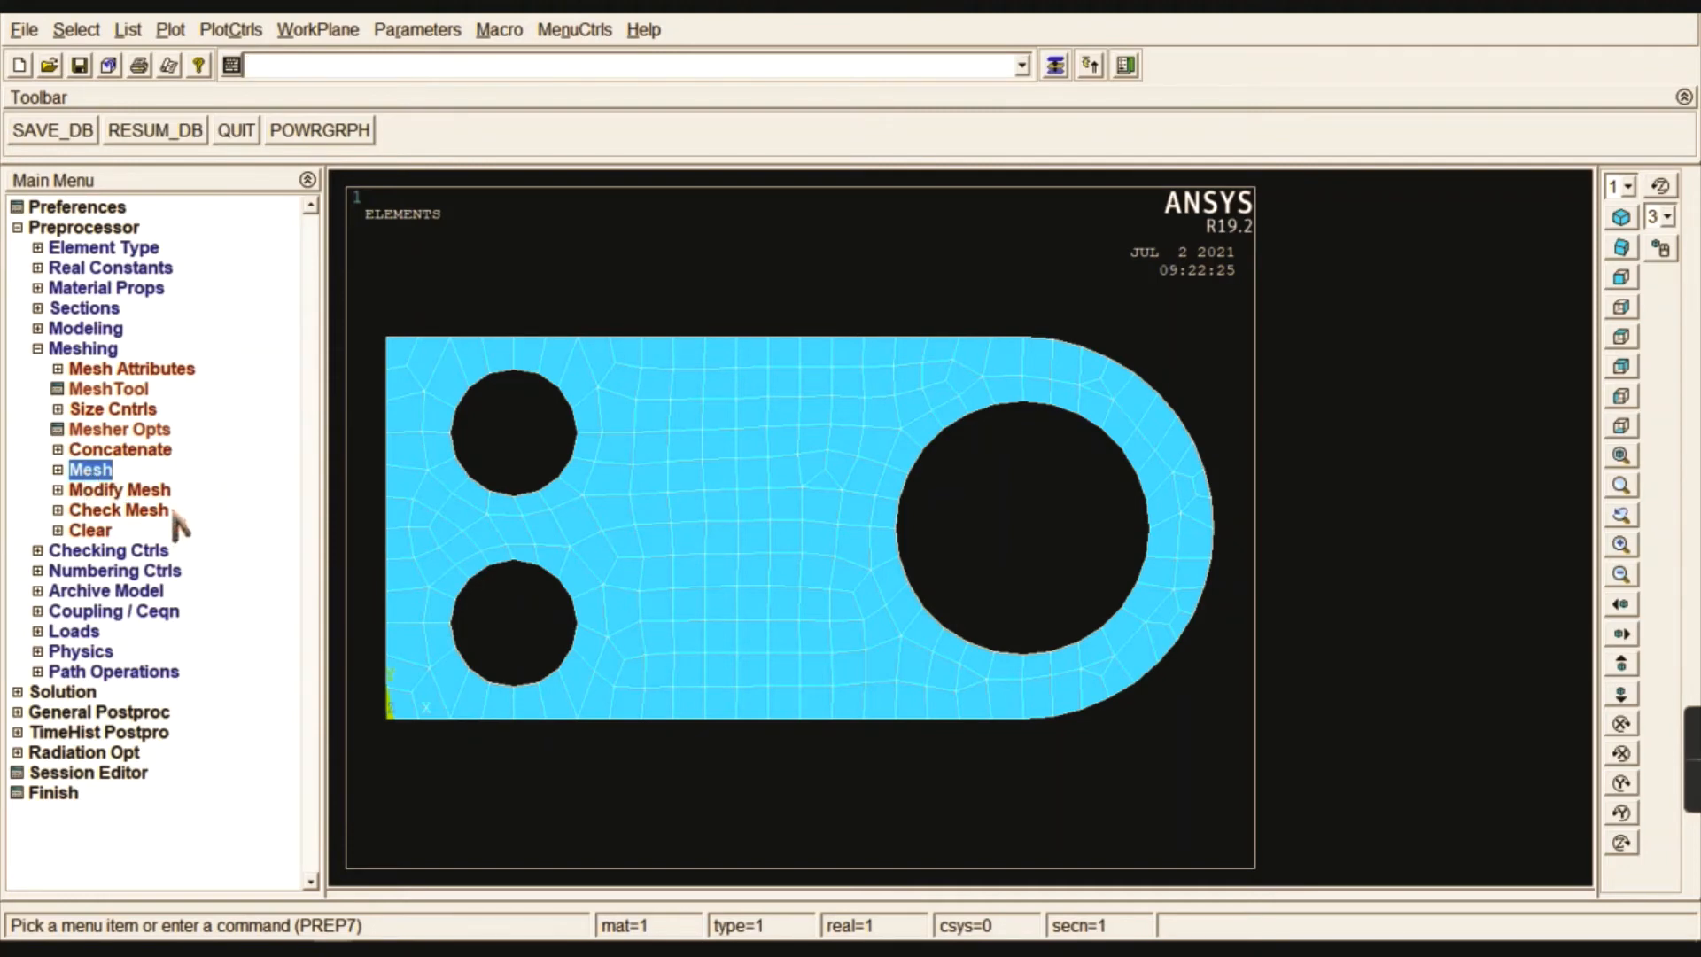
pyautogui.click(88, 351)
pyautogui.click(89, 228)
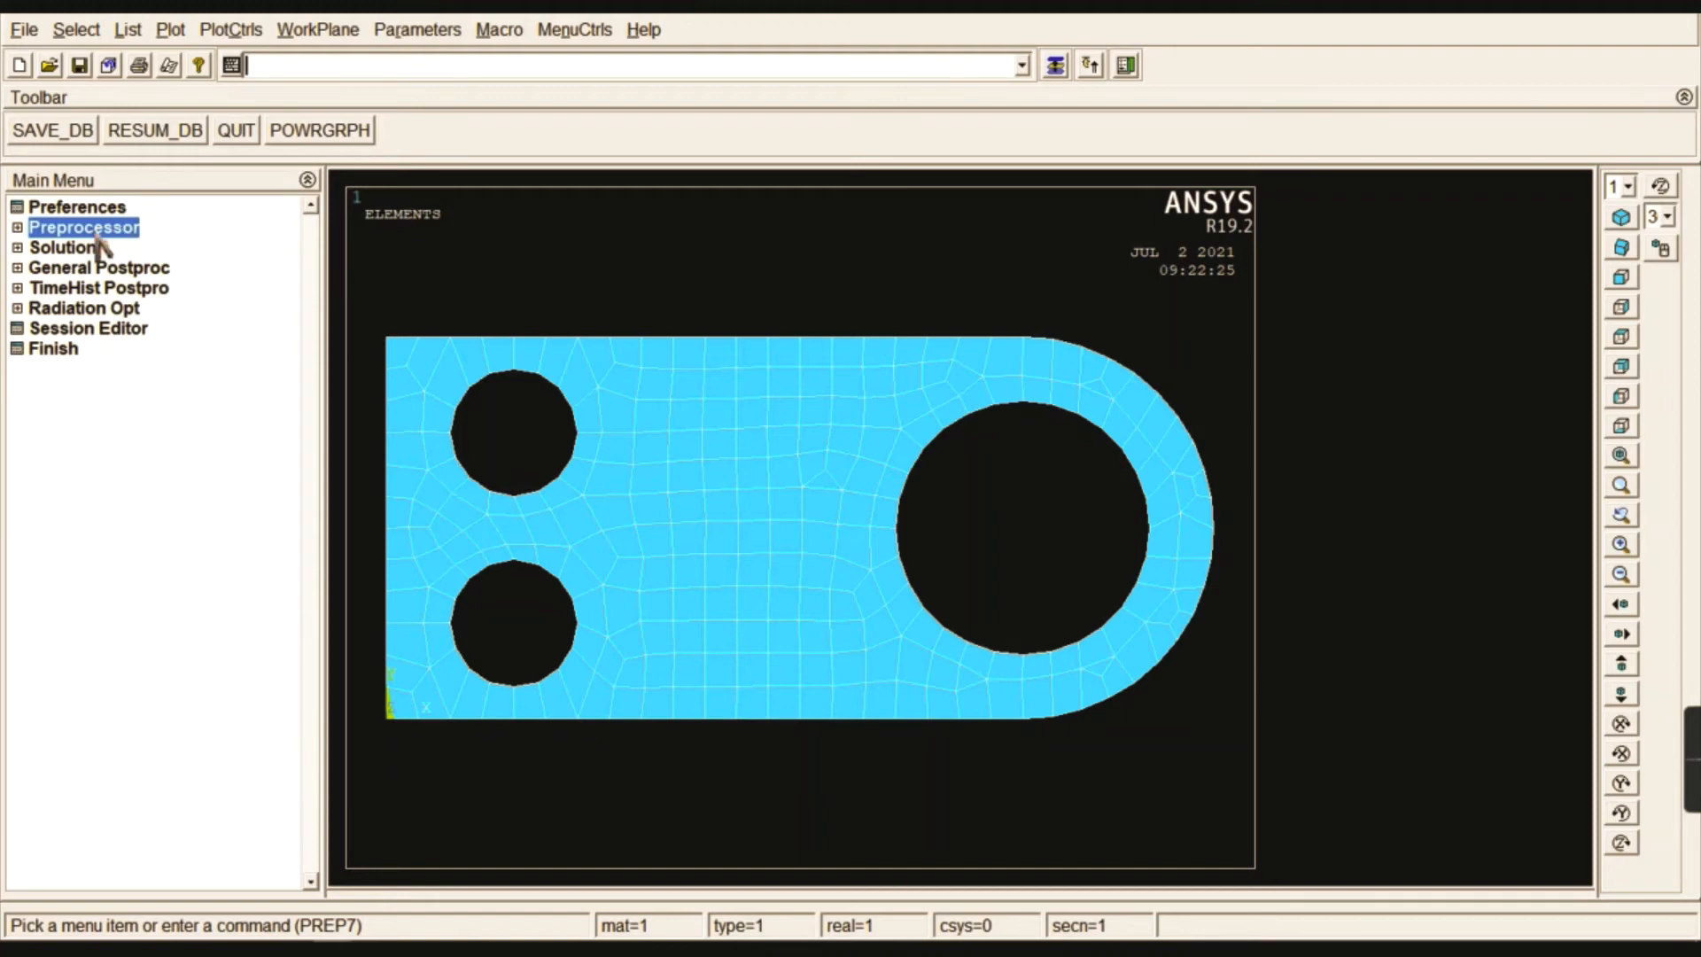
# - Constrain all DOF on the four arc lines of each of the two small holes
pyautogui.click(60, 248)
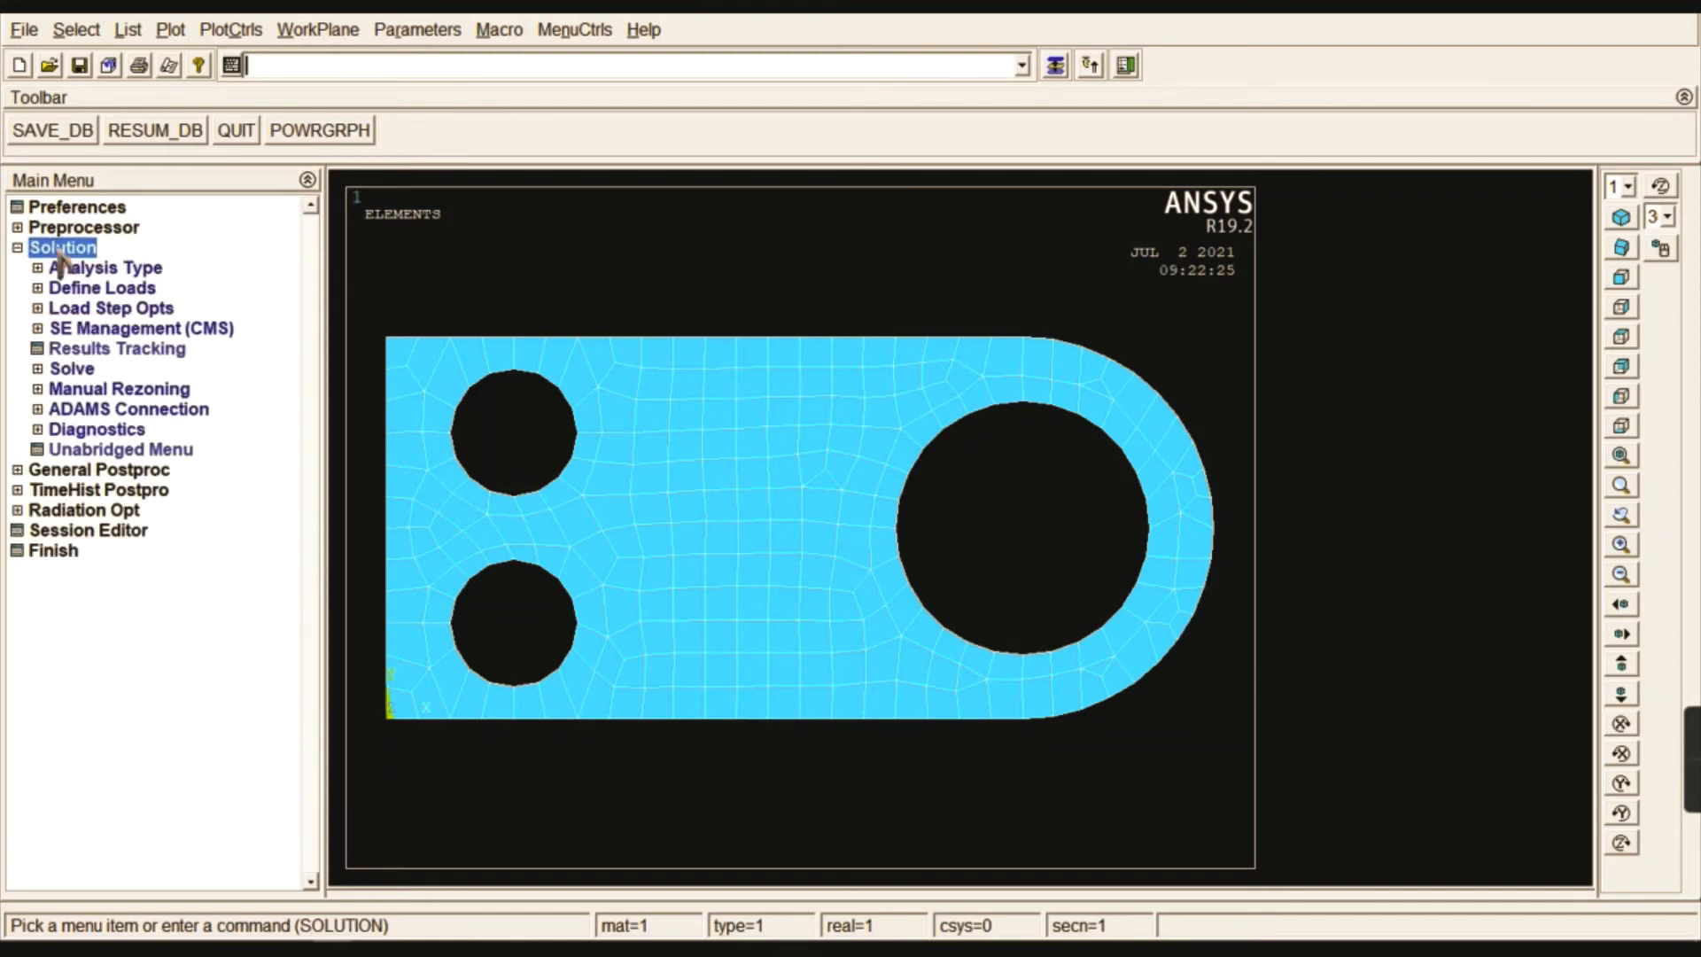
pyautogui.click(99, 289)
pyautogui.click(94, 329)
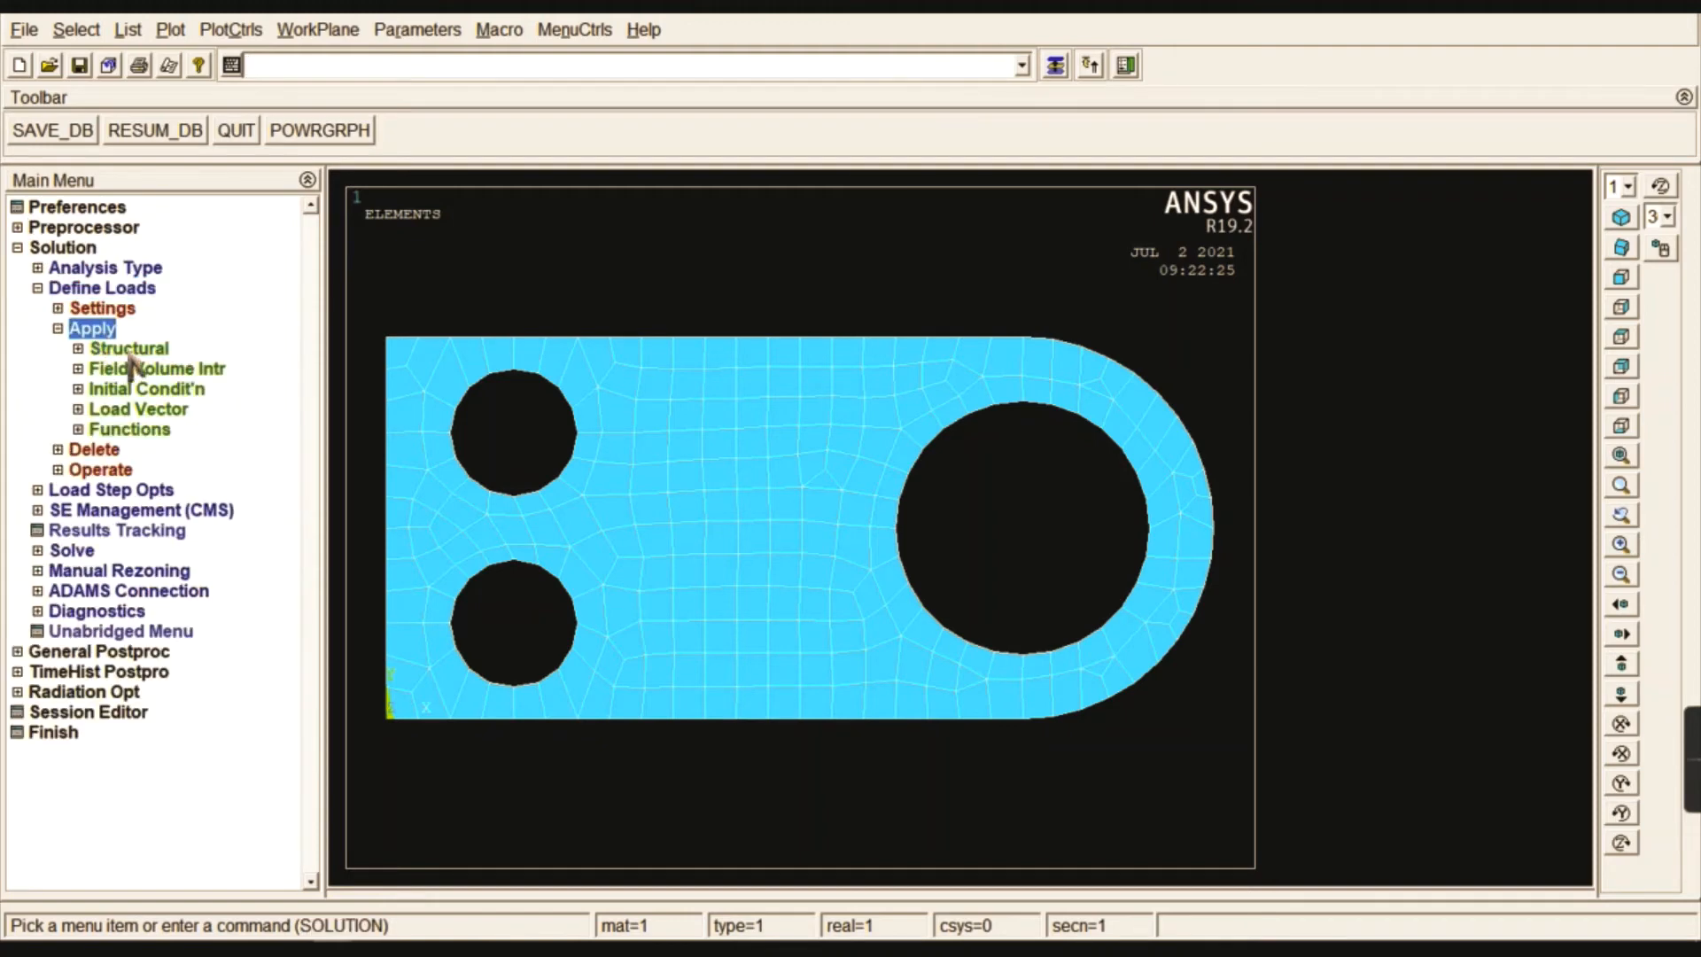
pyautogui.click(129, 349)
pyautogui.click(163, 370)
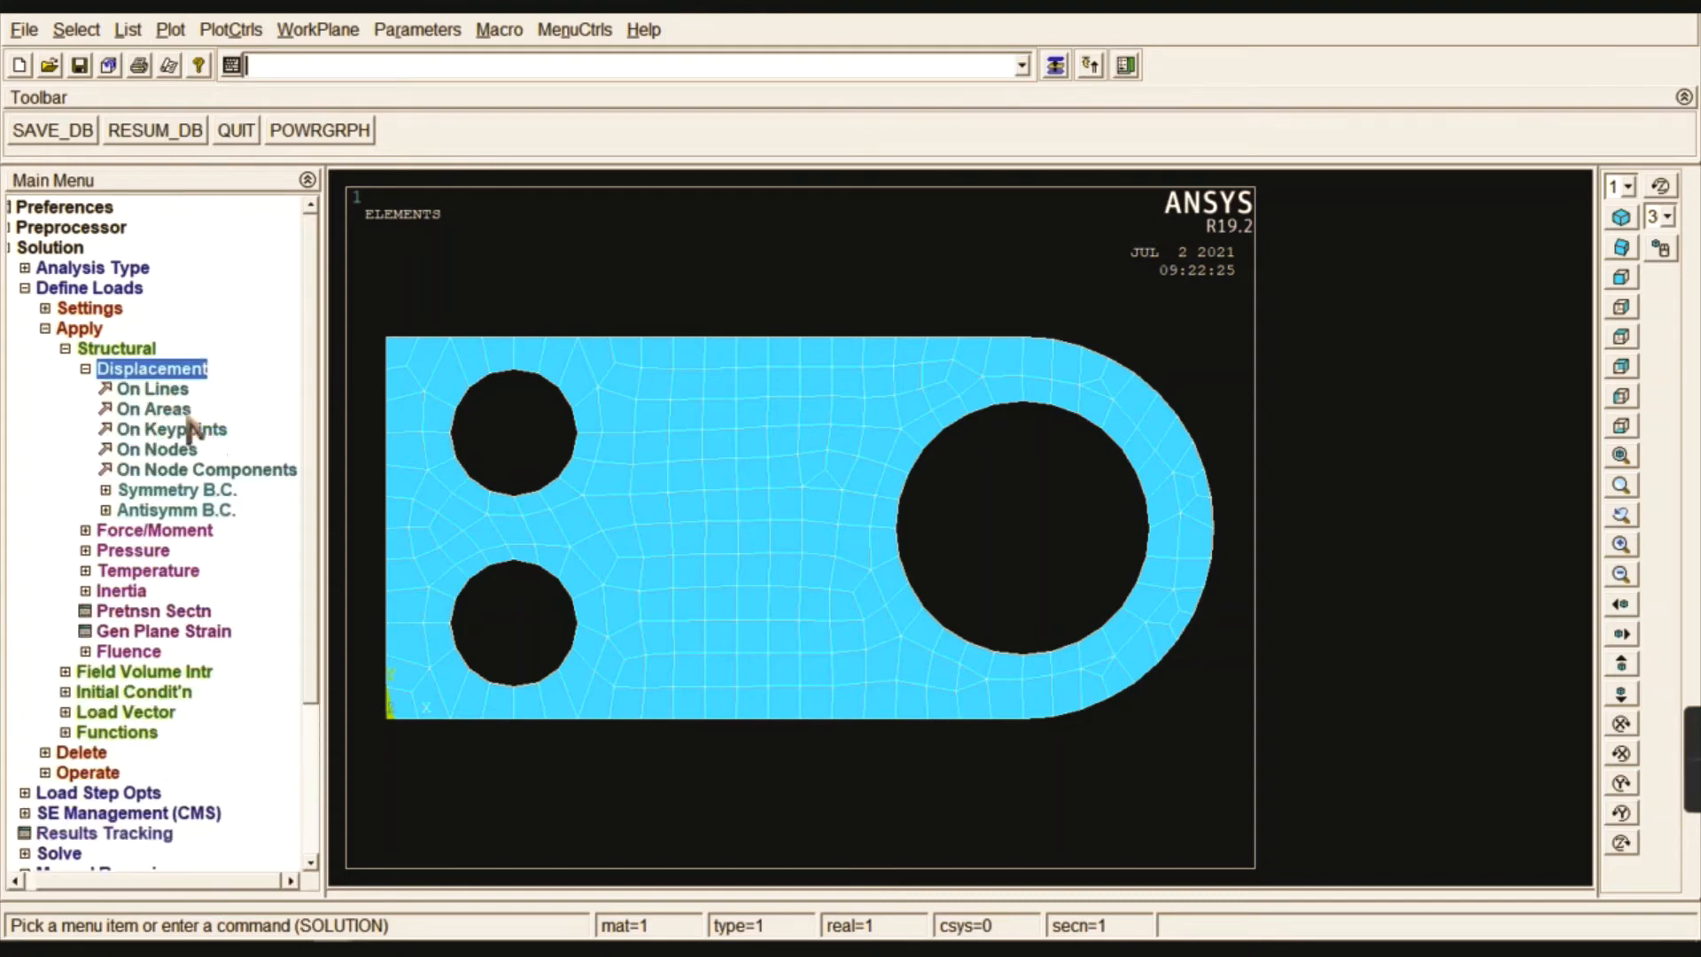
pyautogui.click(161, 391)
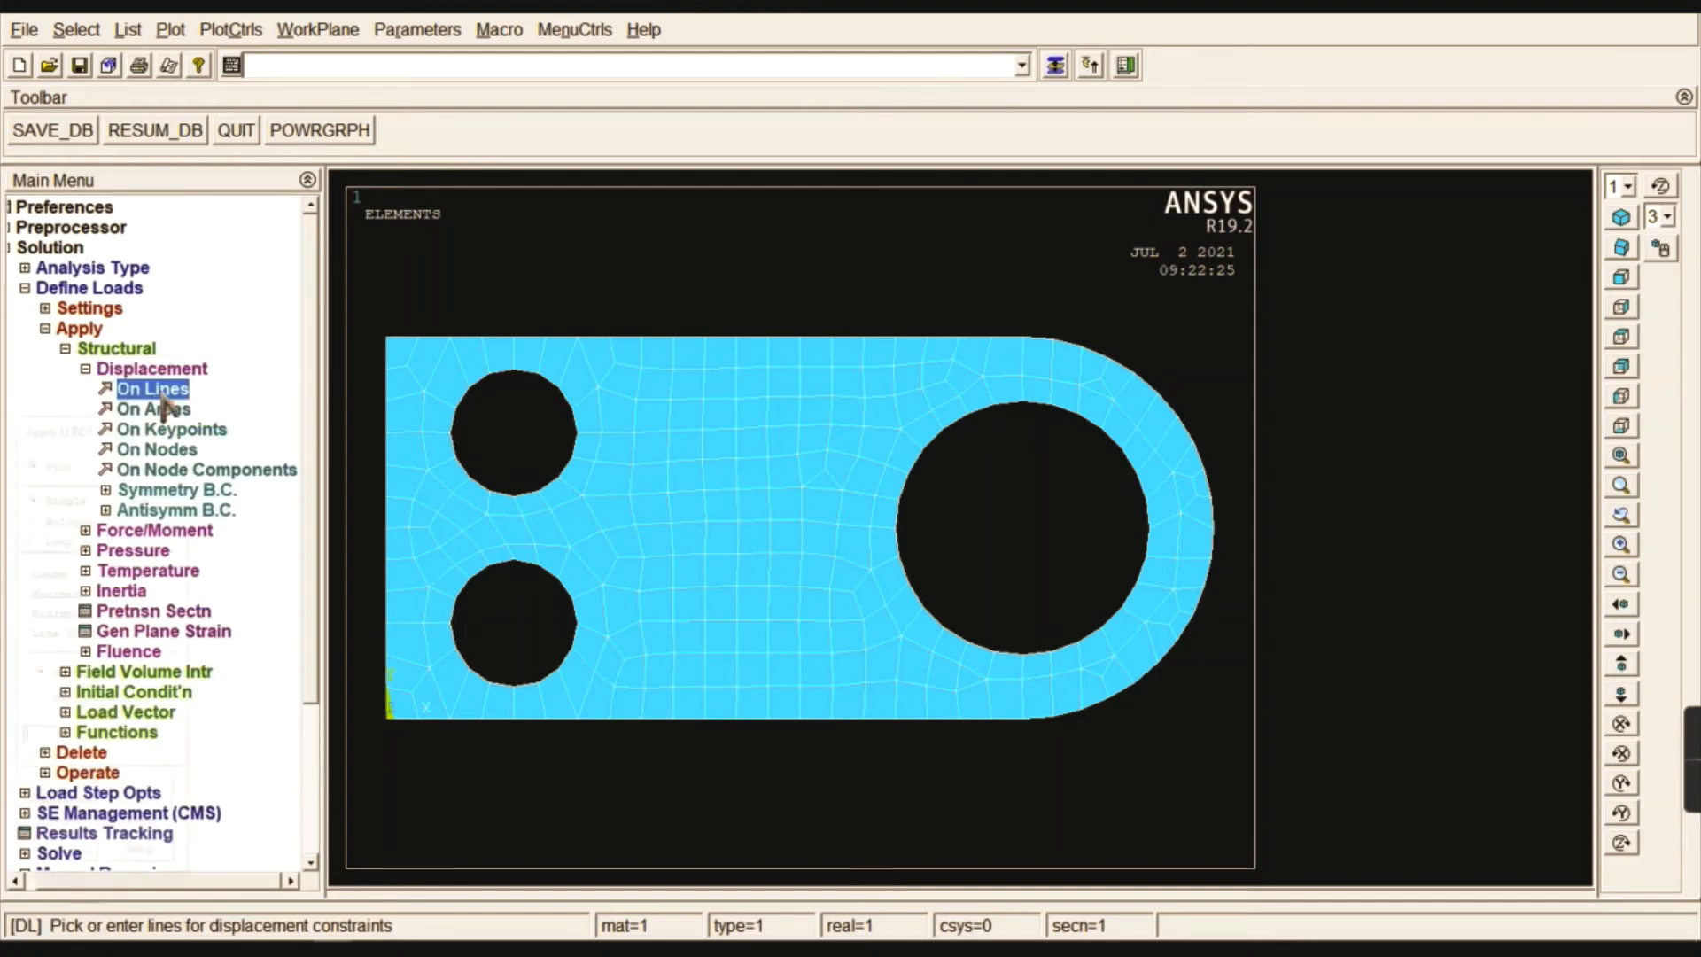
pyautogui.click(490, 390)
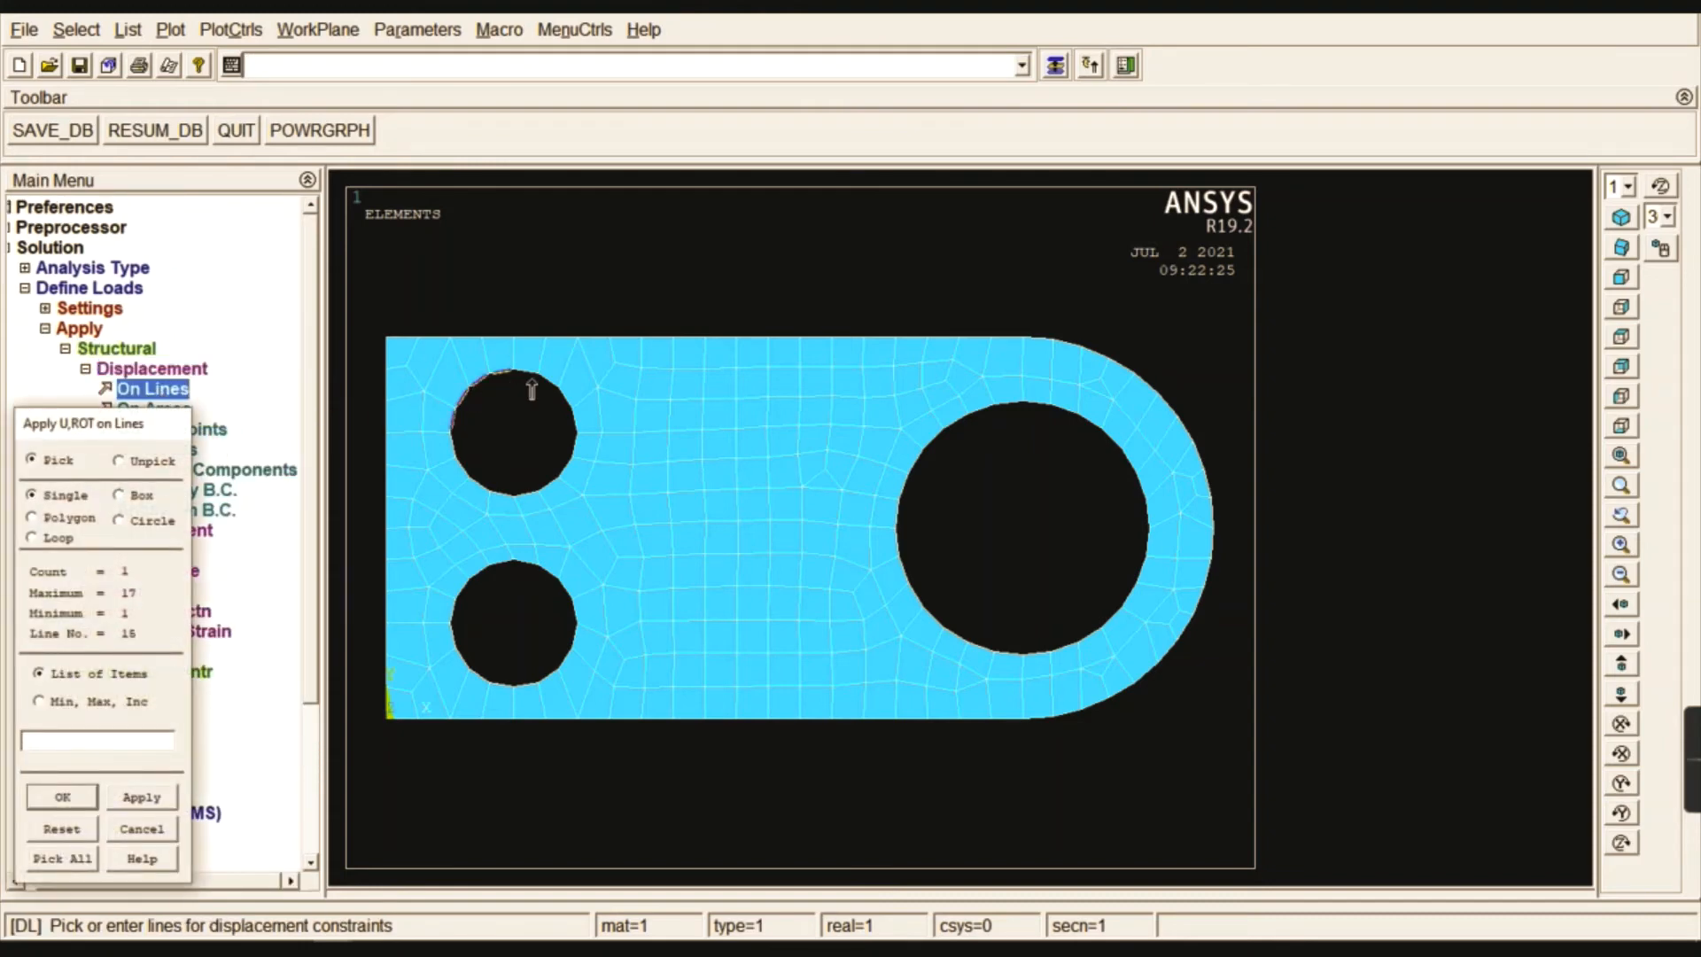
pyautogui.click(532, 390)
pyautogui.click(564, 469)
pyautogui.click(466, 474)
pyautogui.click(489, 576)
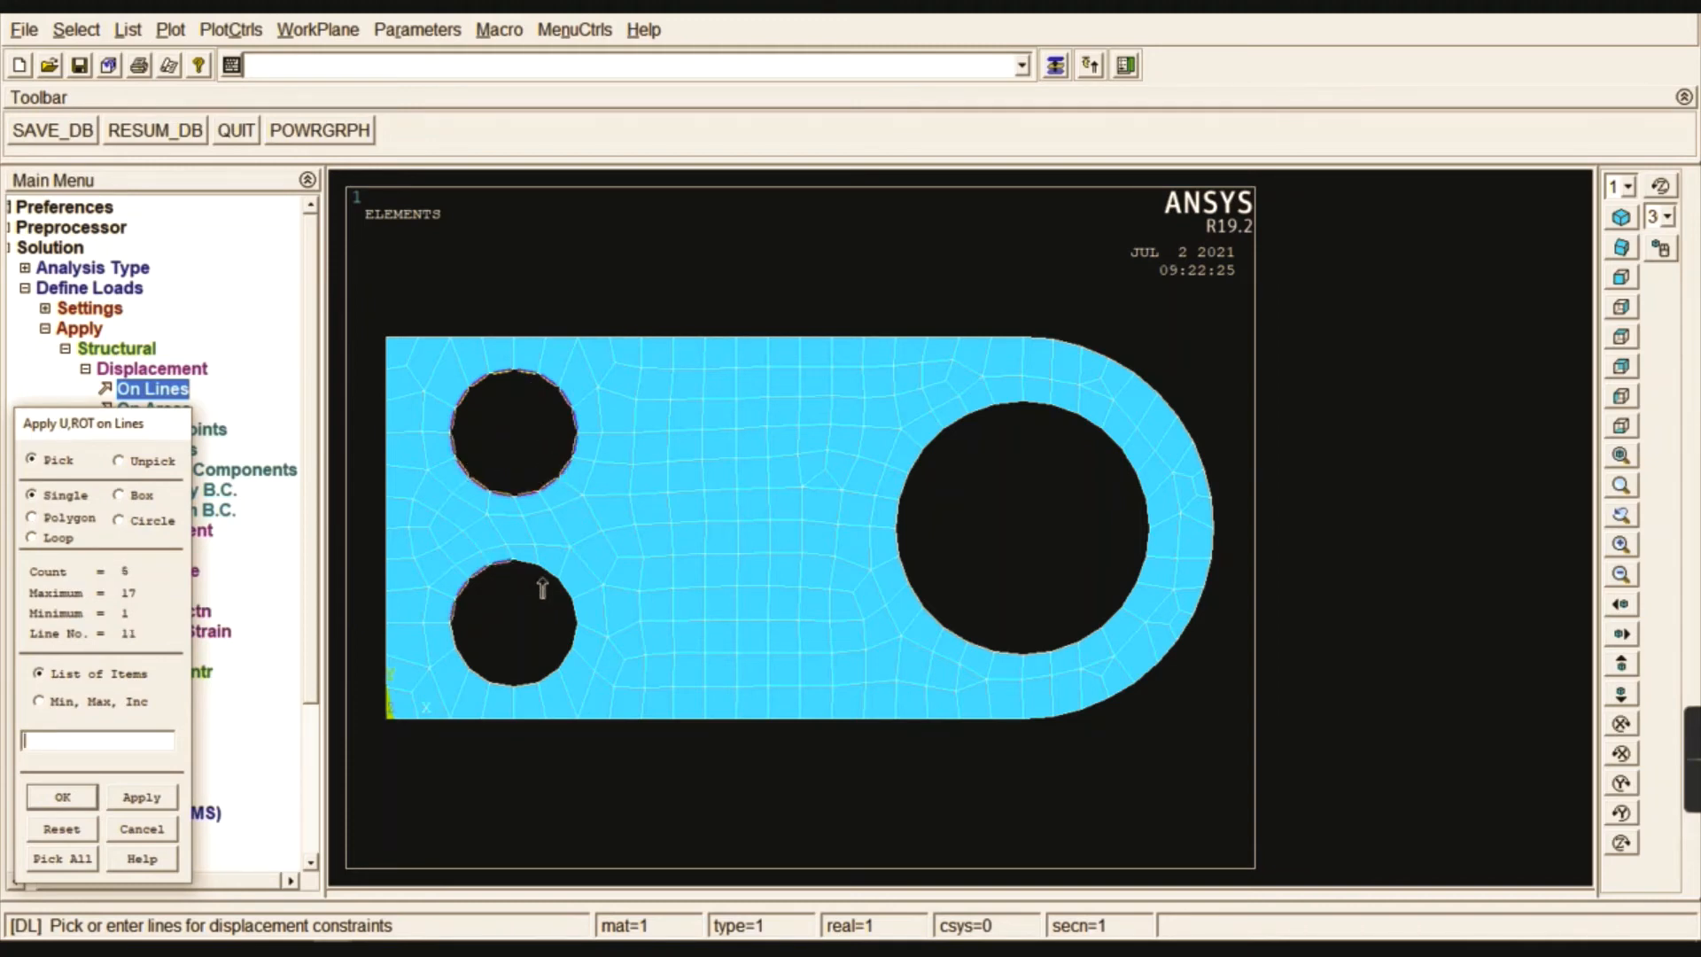
pyautogui.click(545, 592)
pyautogui.click(544, 668)
pyautogui.click(497, 675)
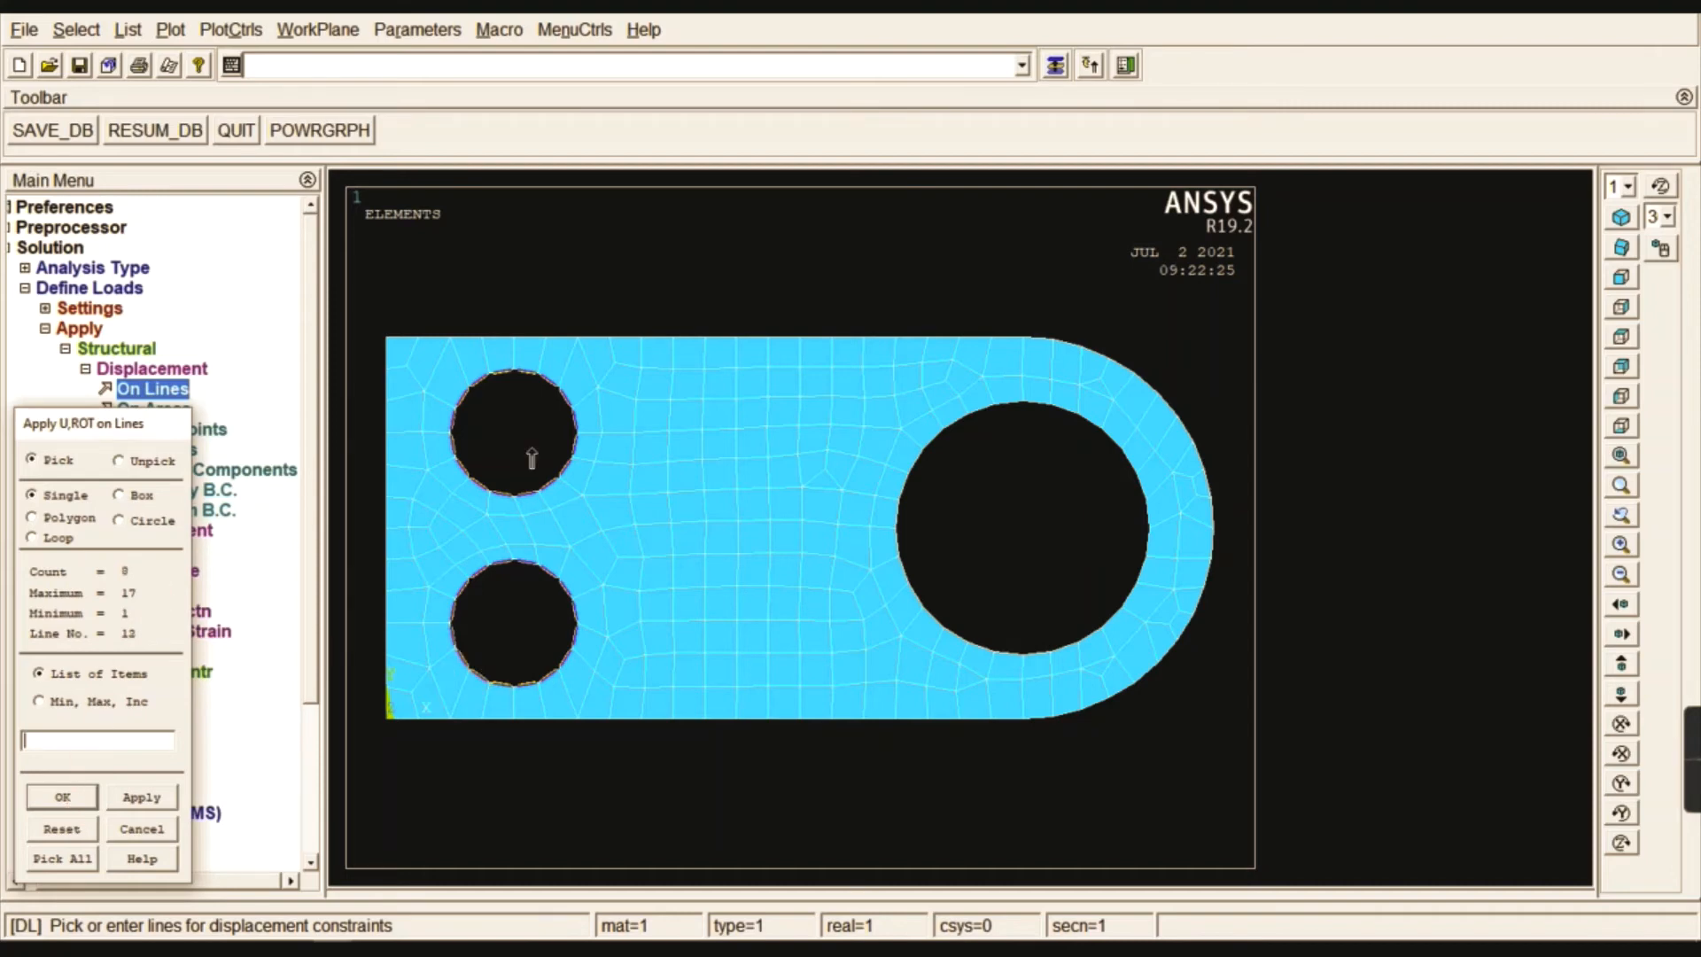
pyautogui.click(63, 798)
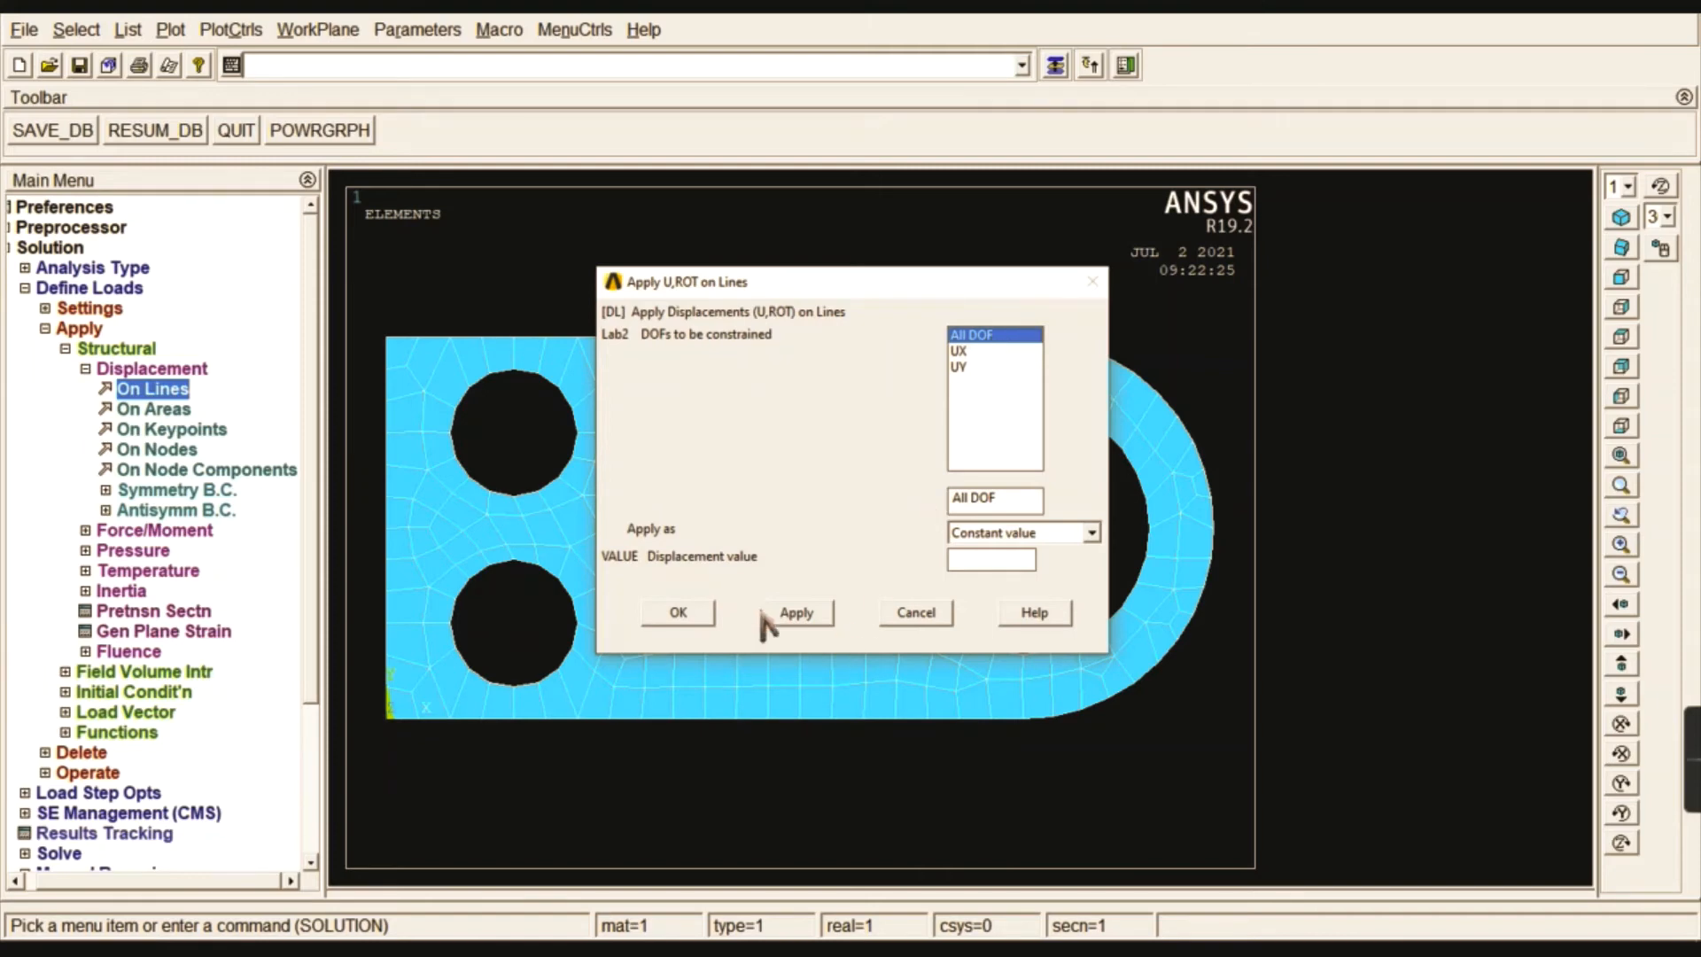
pyautogui.click(678, 612)
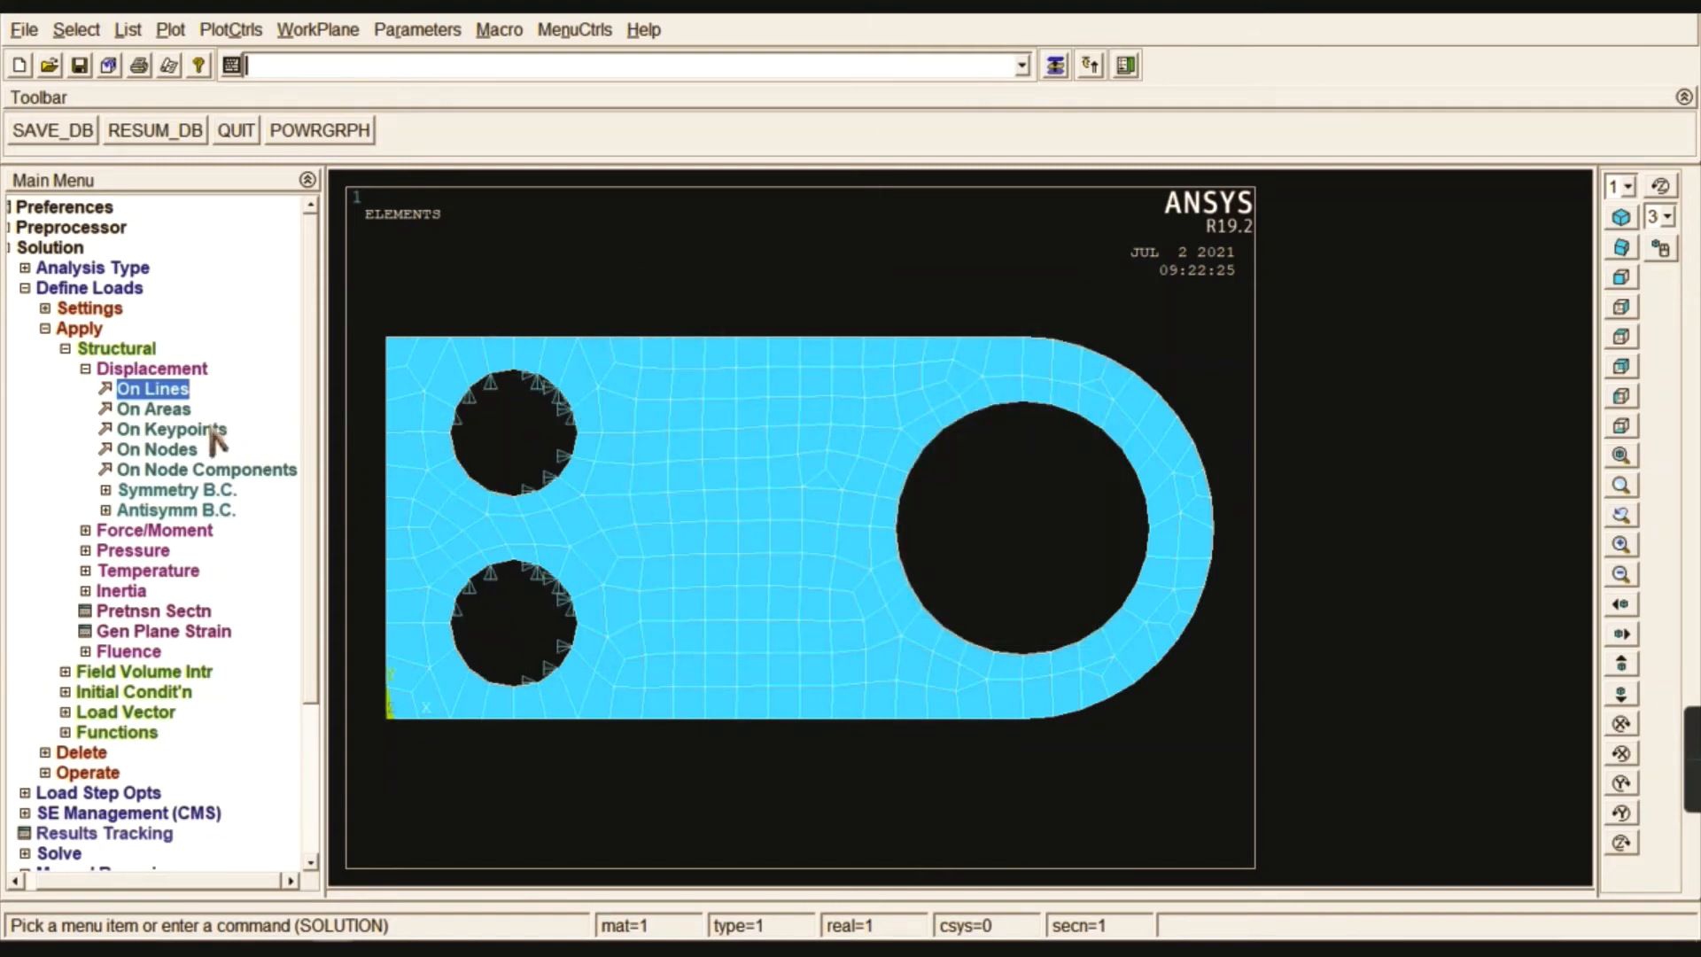
pyautogui.click(162, 369)
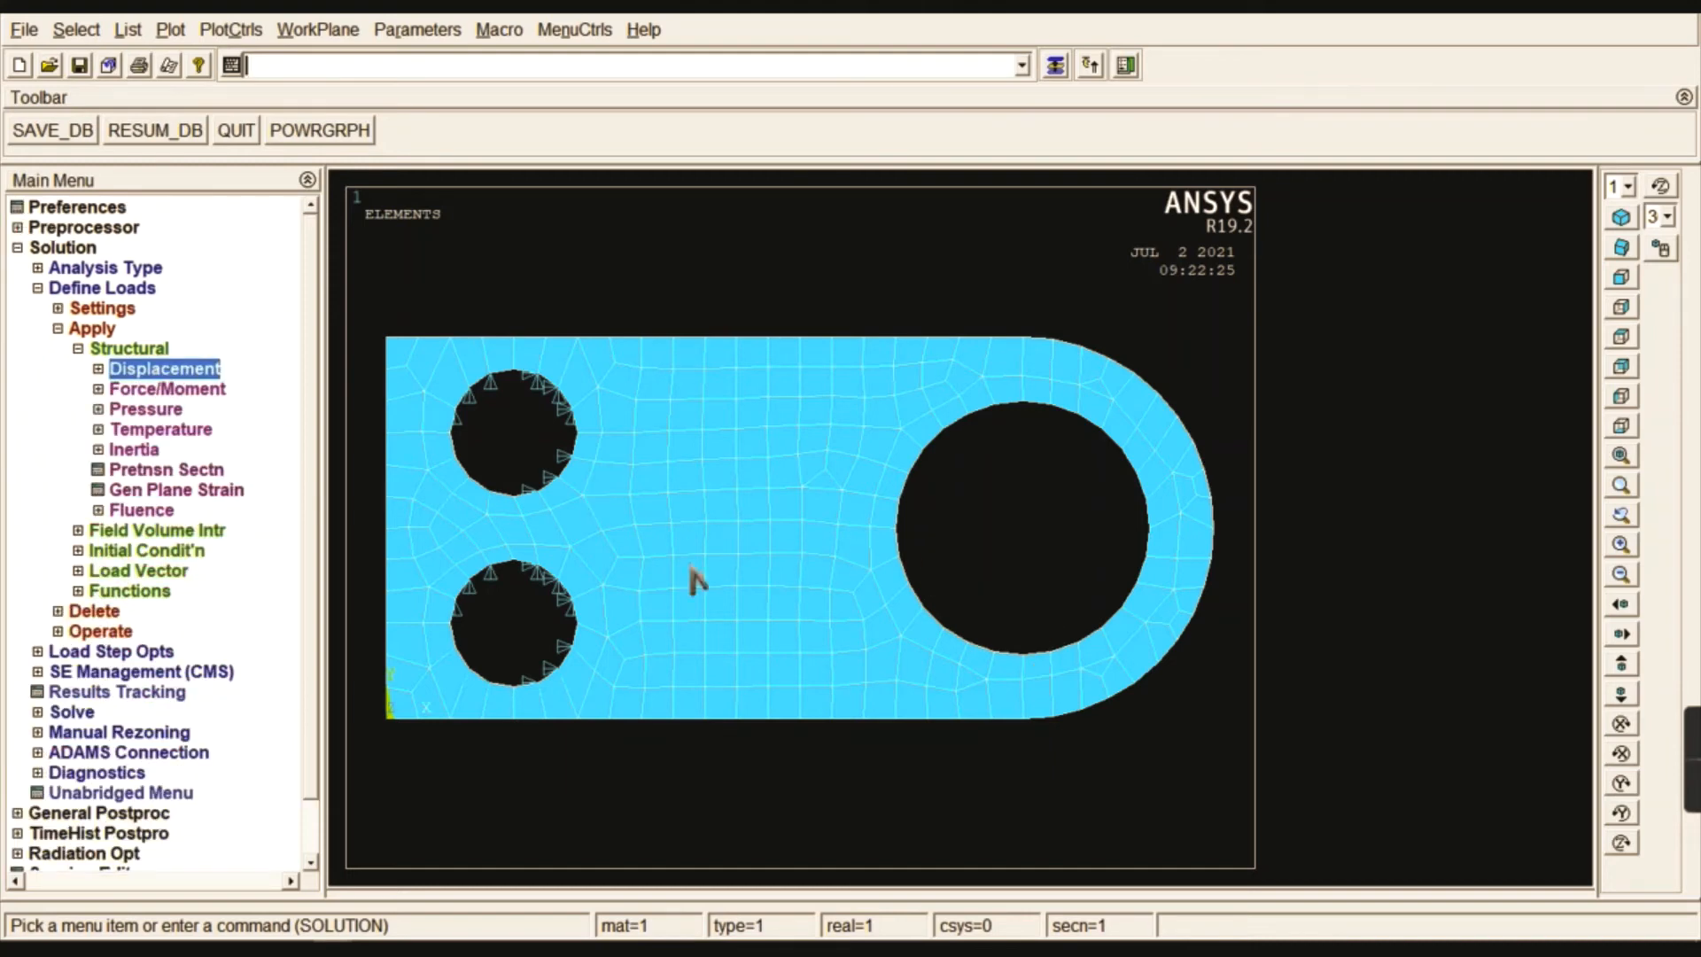
# - Following the bracket drawing, apply a constant FY force of -5000 to the node at the lowest point of the large hole
pyautogui.click(182, 390)
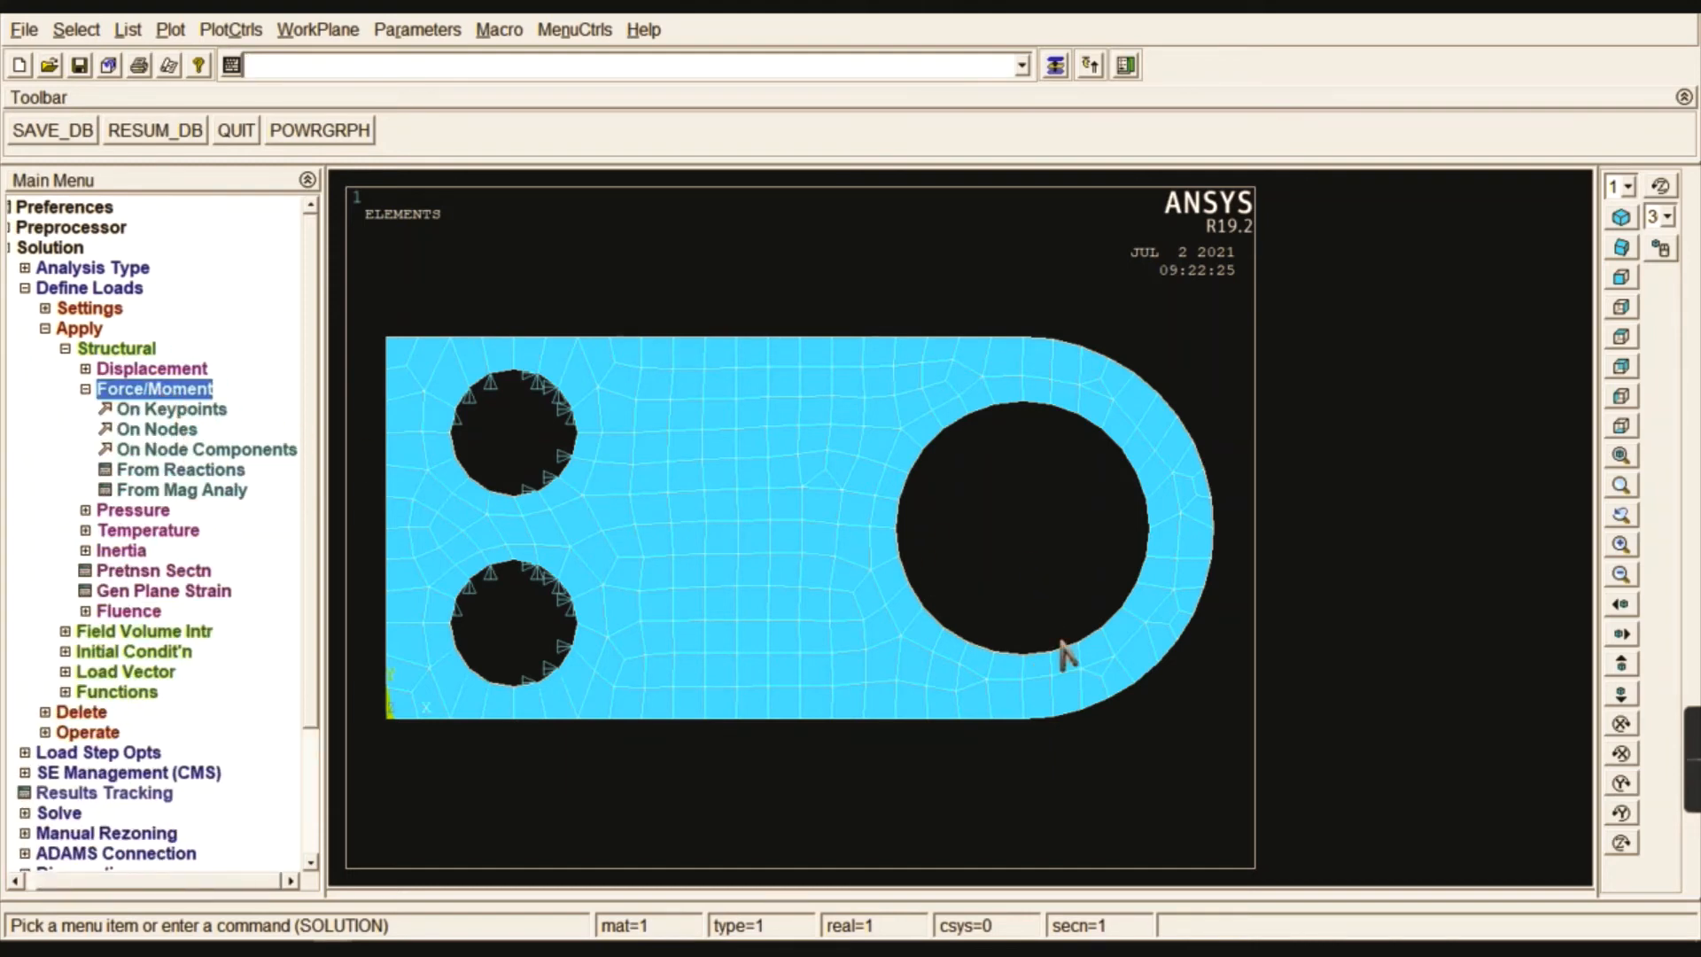
pyautogui.click(173, 430)
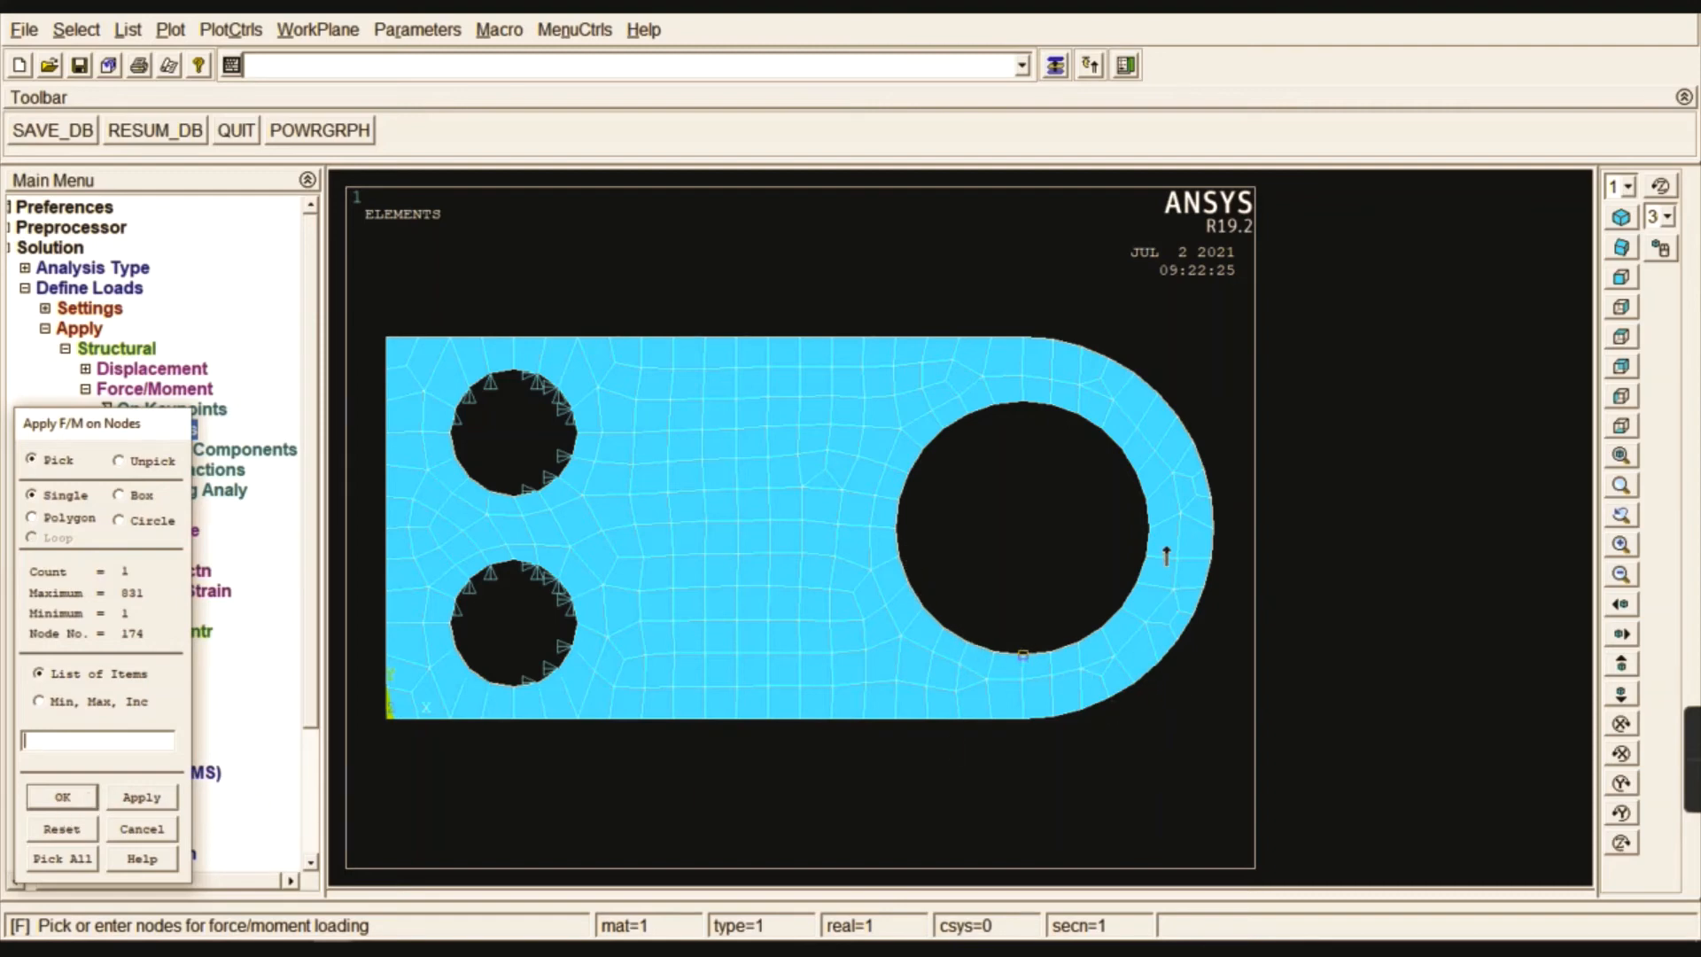
pyautogui.click(58, 797)
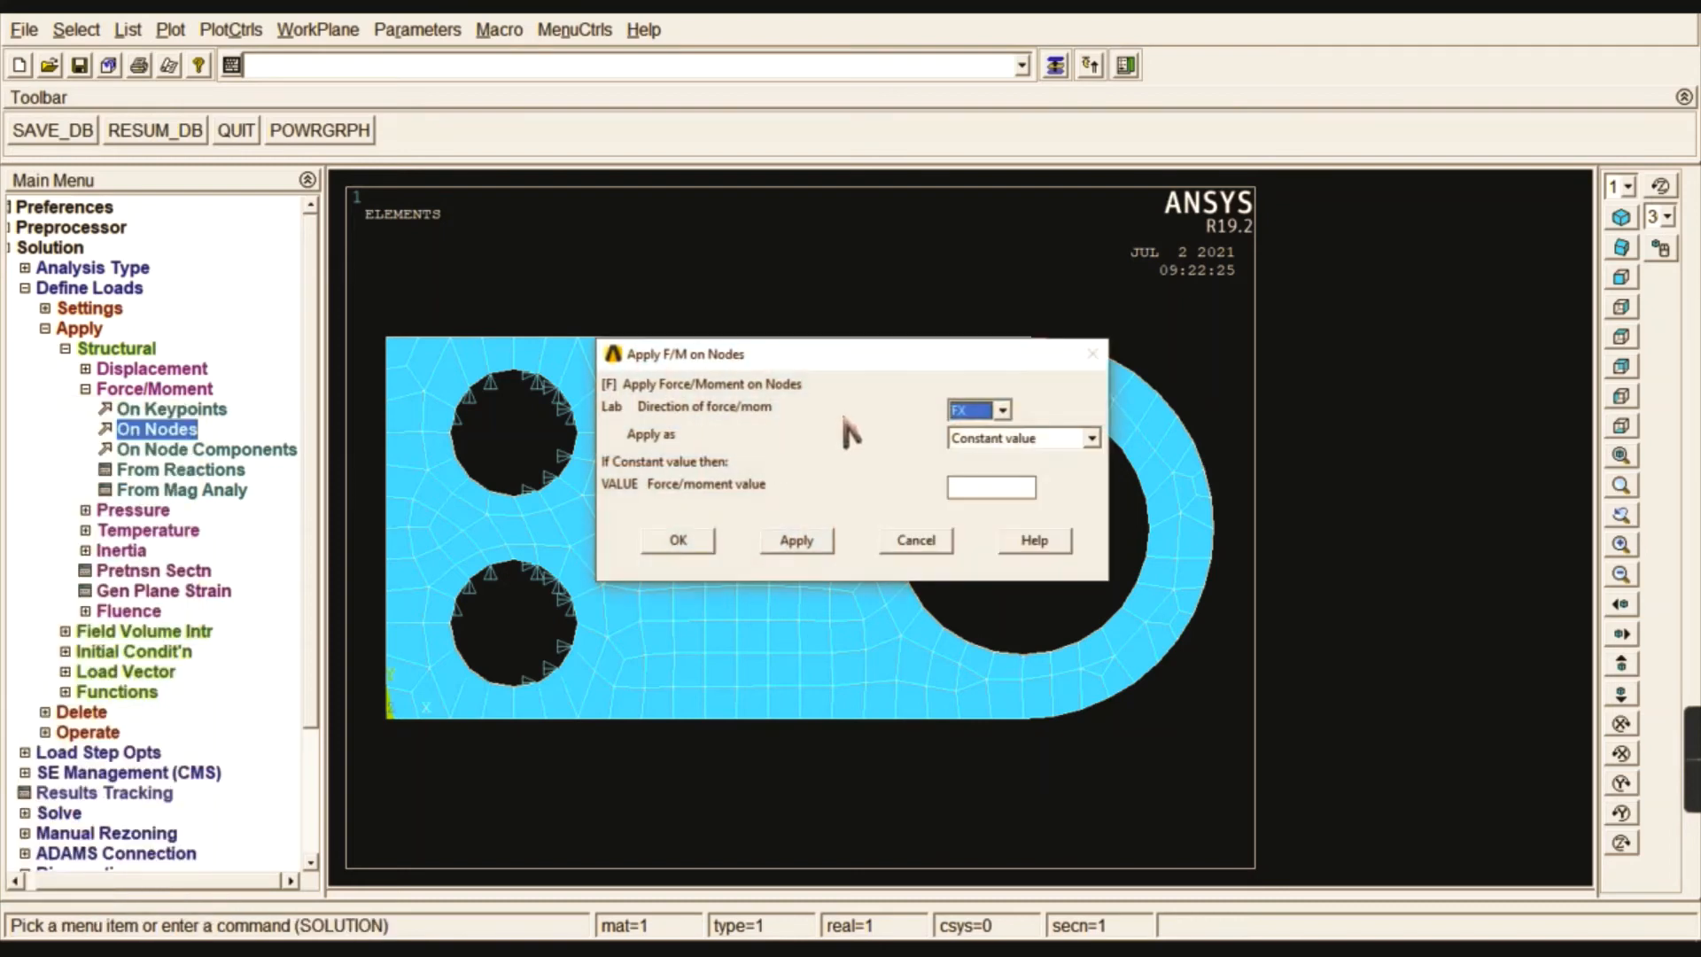
pyautogui.click(981, 413)
pyautogui.click(985, 447)
pyautogui.click(995, 487)
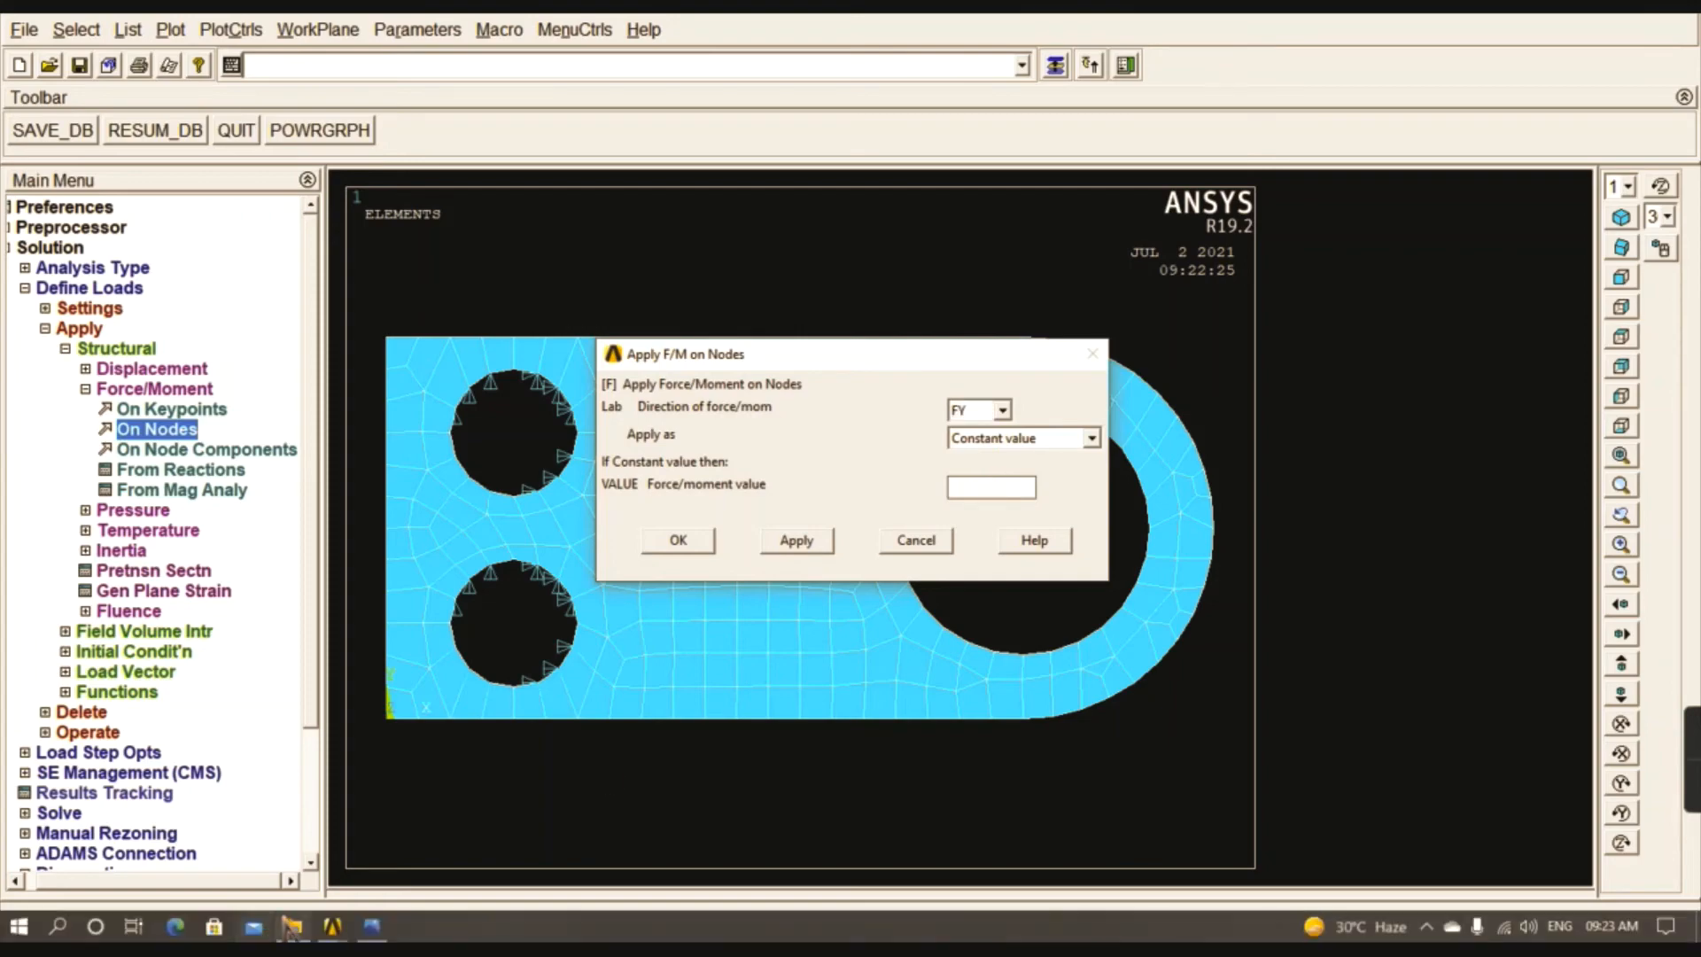
pyautogui.click(369, 926)
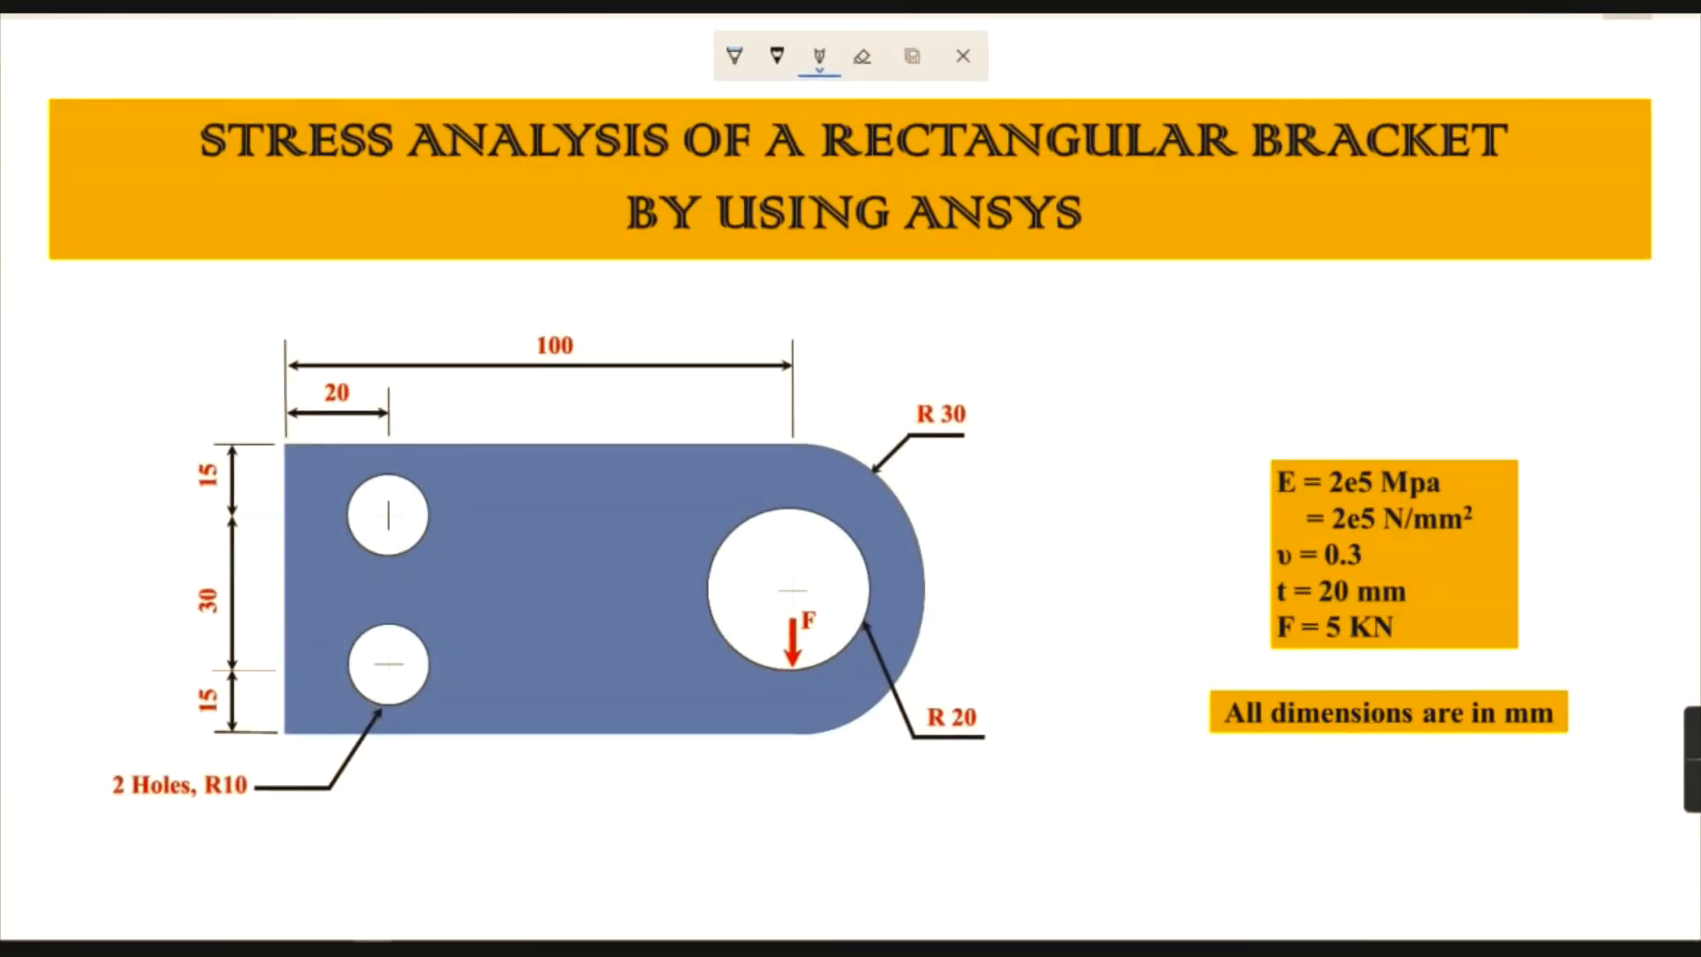
pyautogui.hotkey('alt', 'Tab')
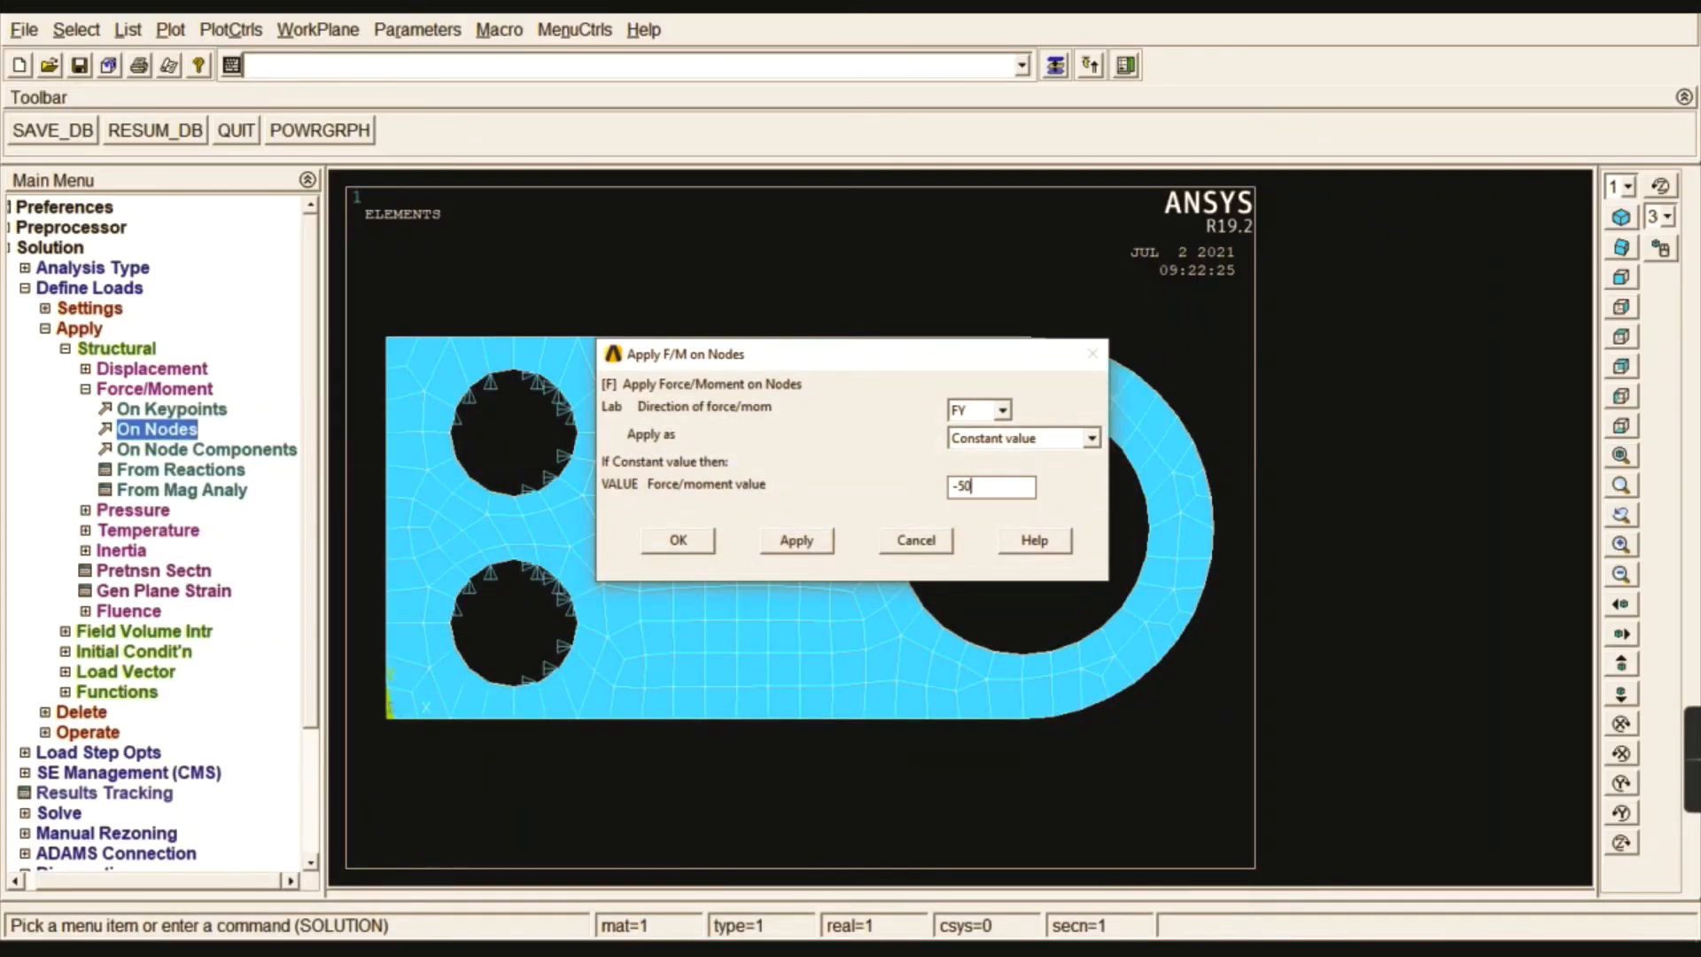
pyautogui.click(698, 537)
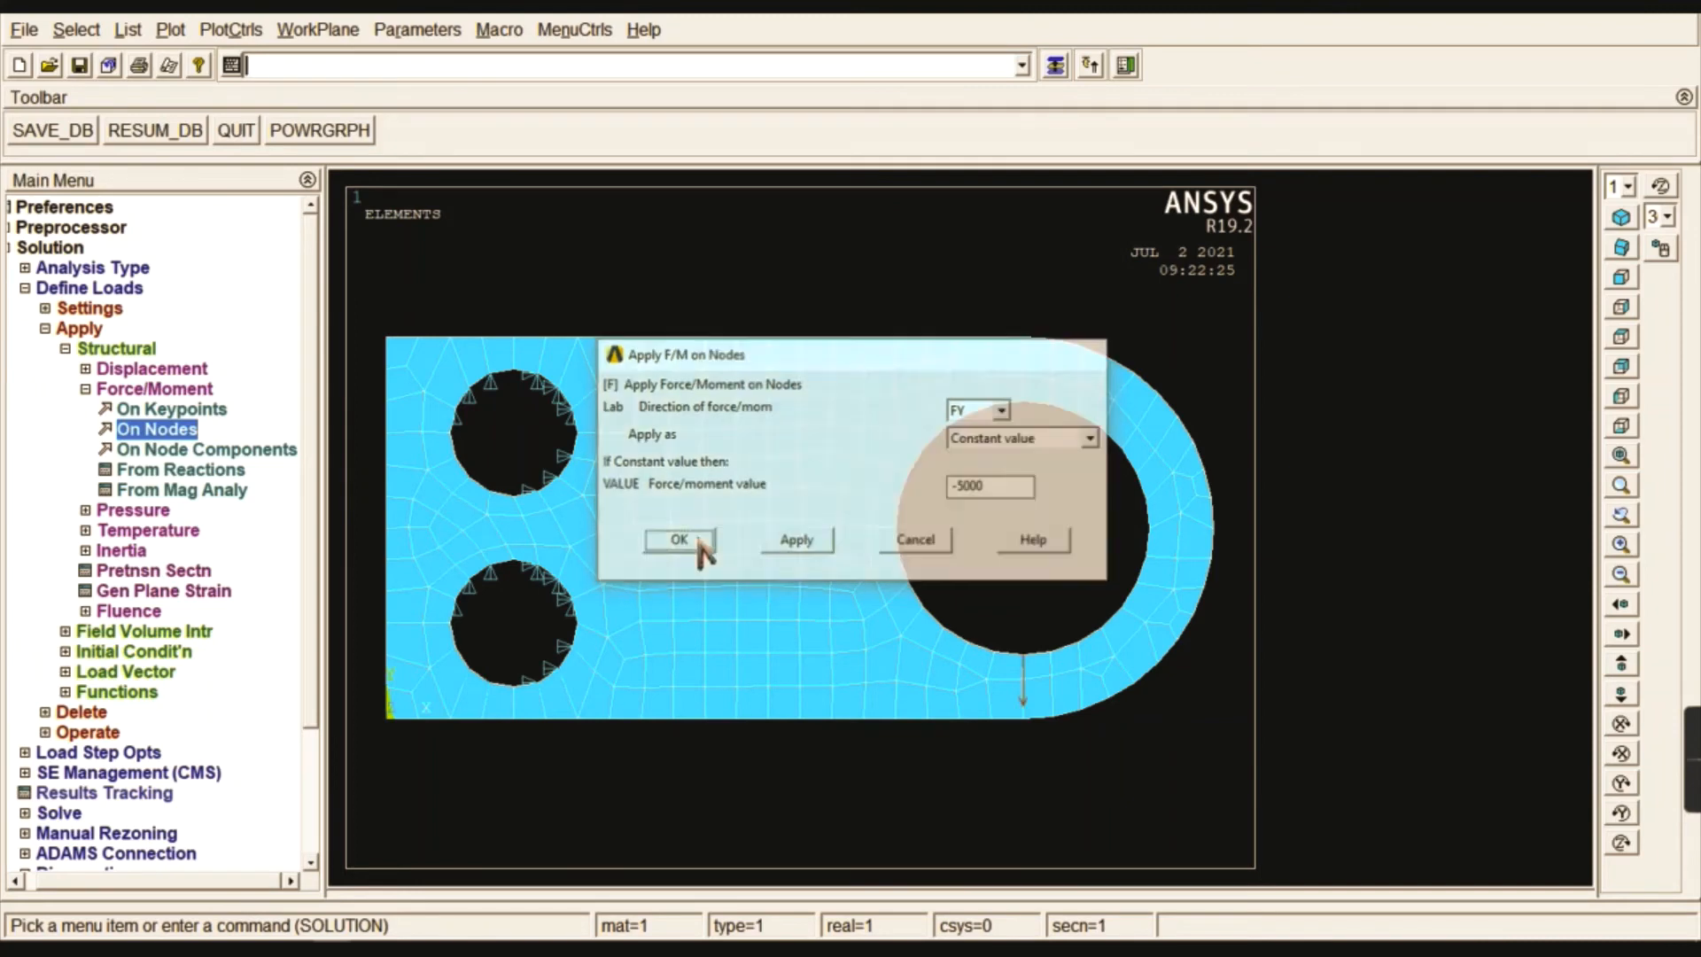
pyautogui.click(119, 349)
pyautogui.click(93, 328)
pyautogui.click(107, 288)
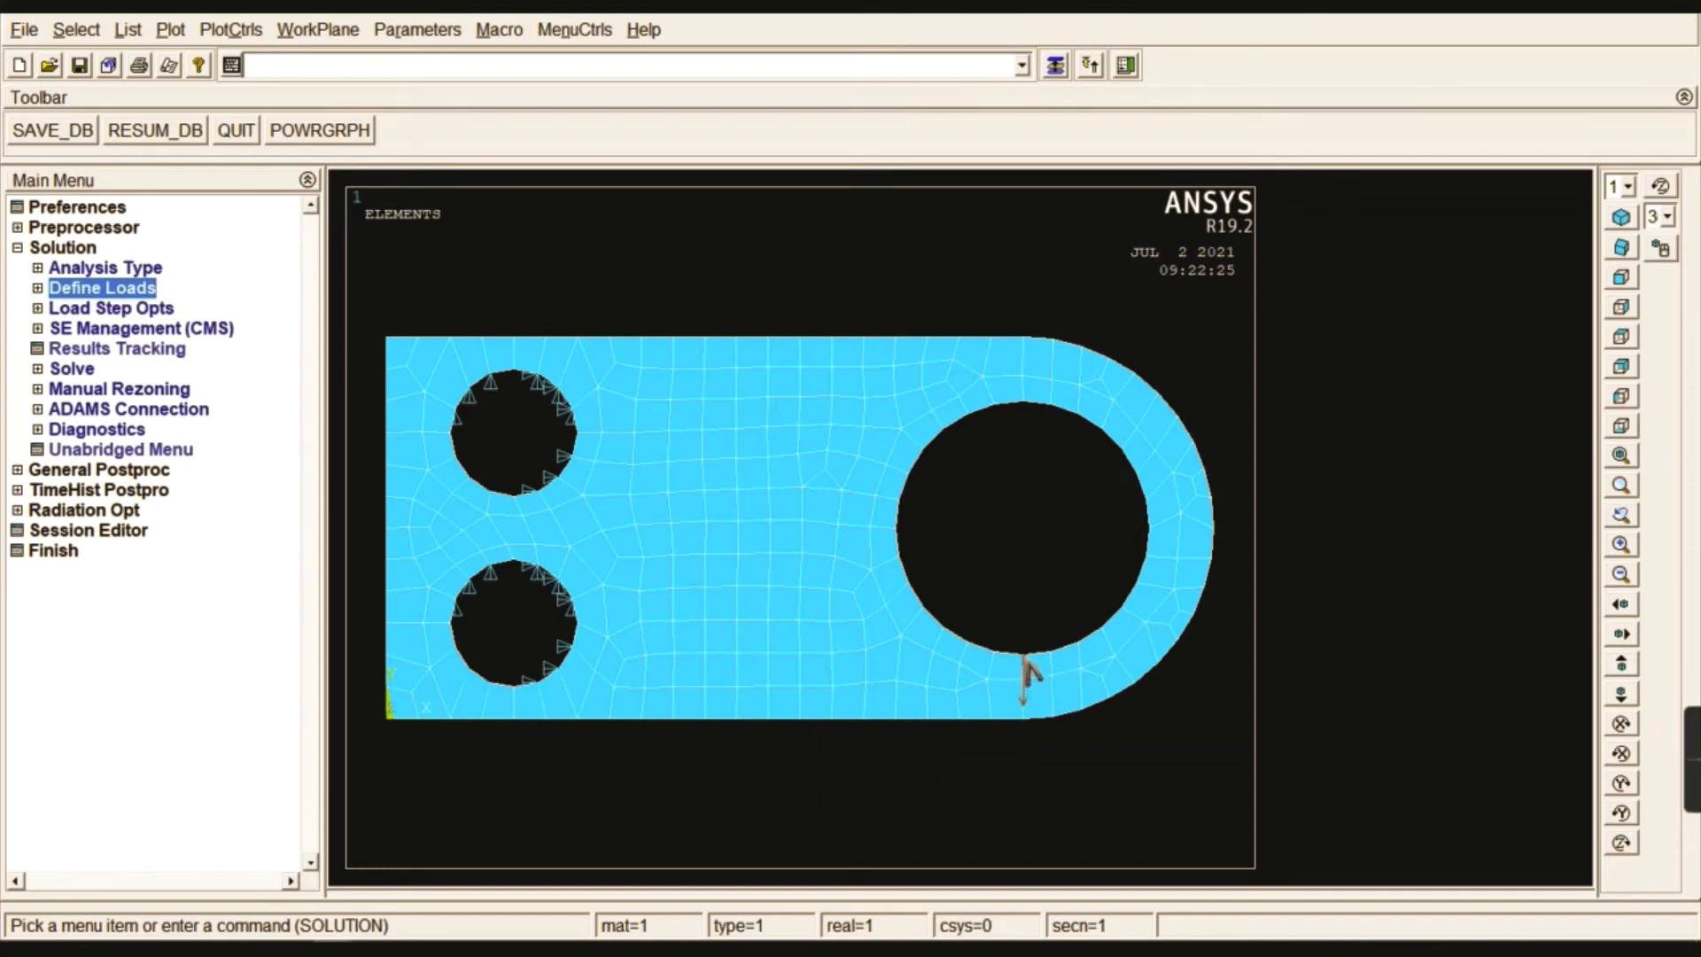
# - Solve the current load step and dismiss the completion note and status listing
pyautogui.click(84, 249)
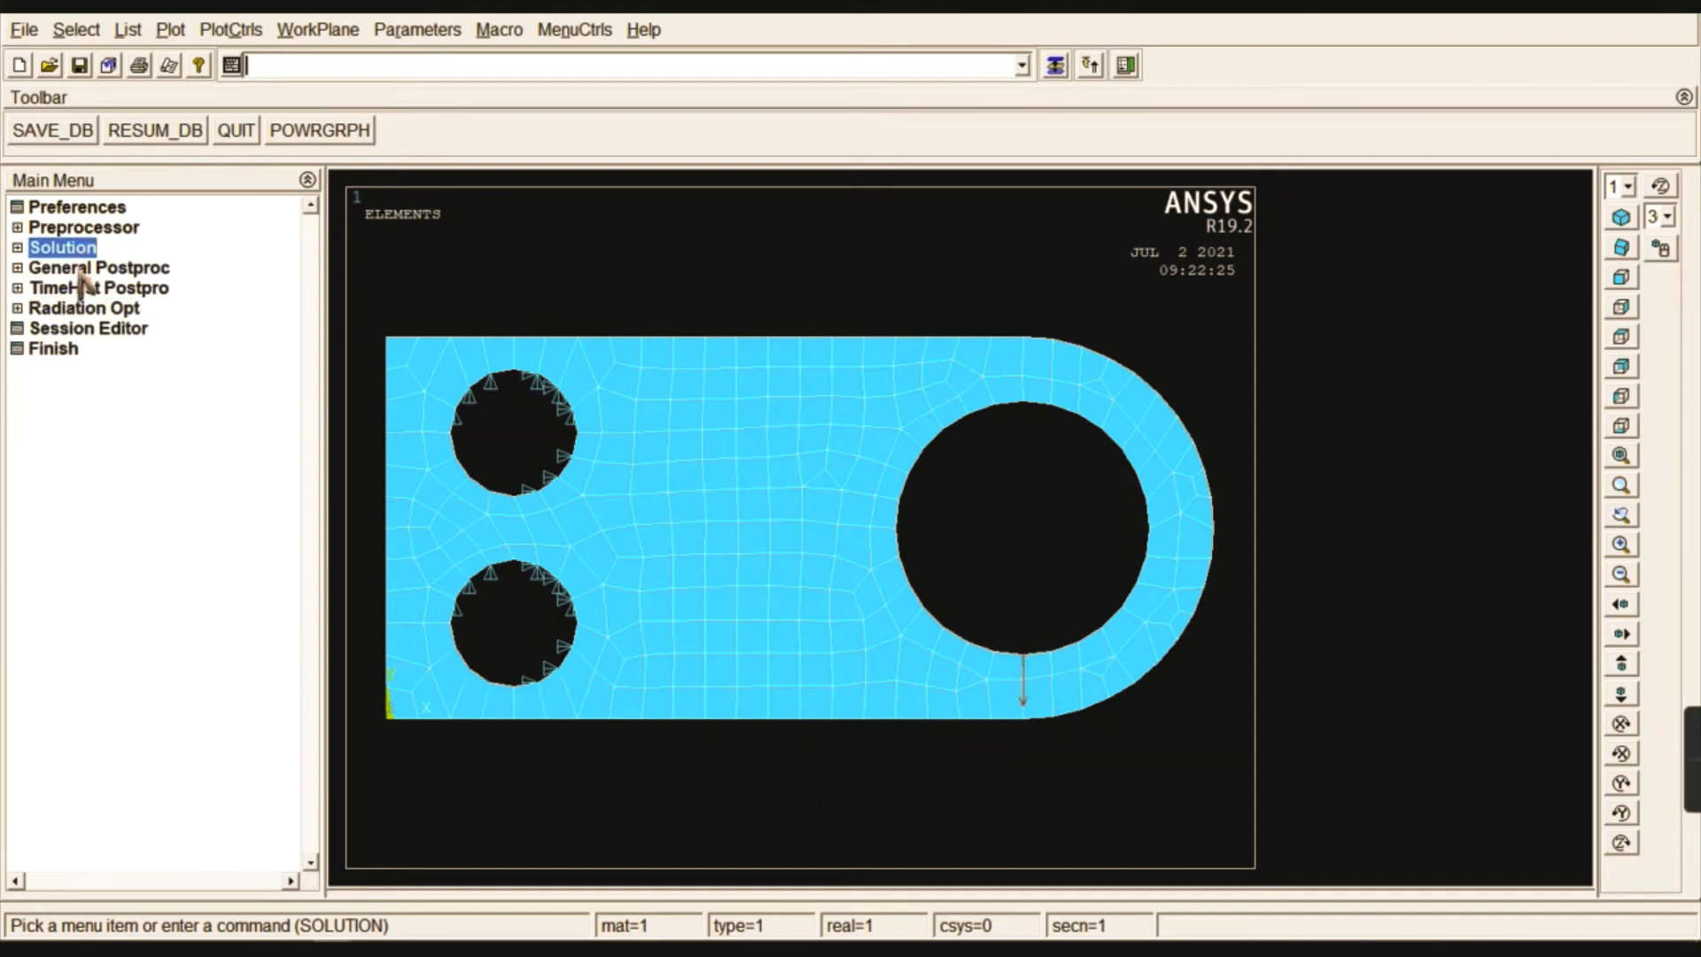
pyautogui.click(75, 249)
pyautogui.click(73, 368)
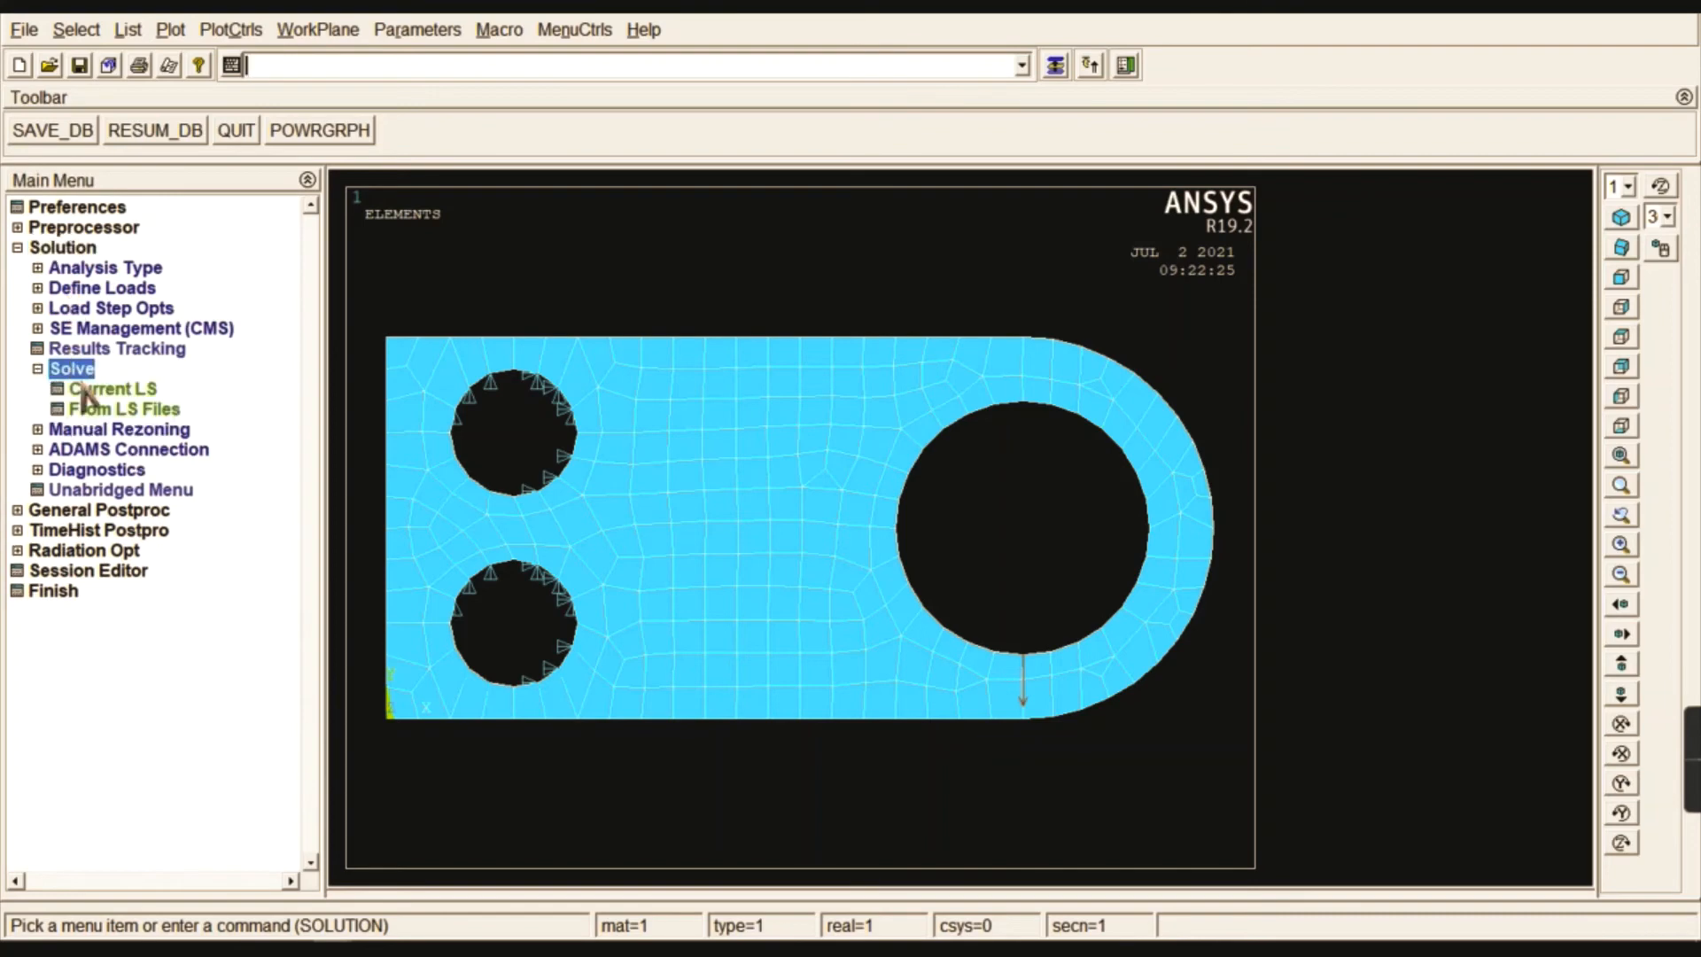
pyautogui.click(97, 388)
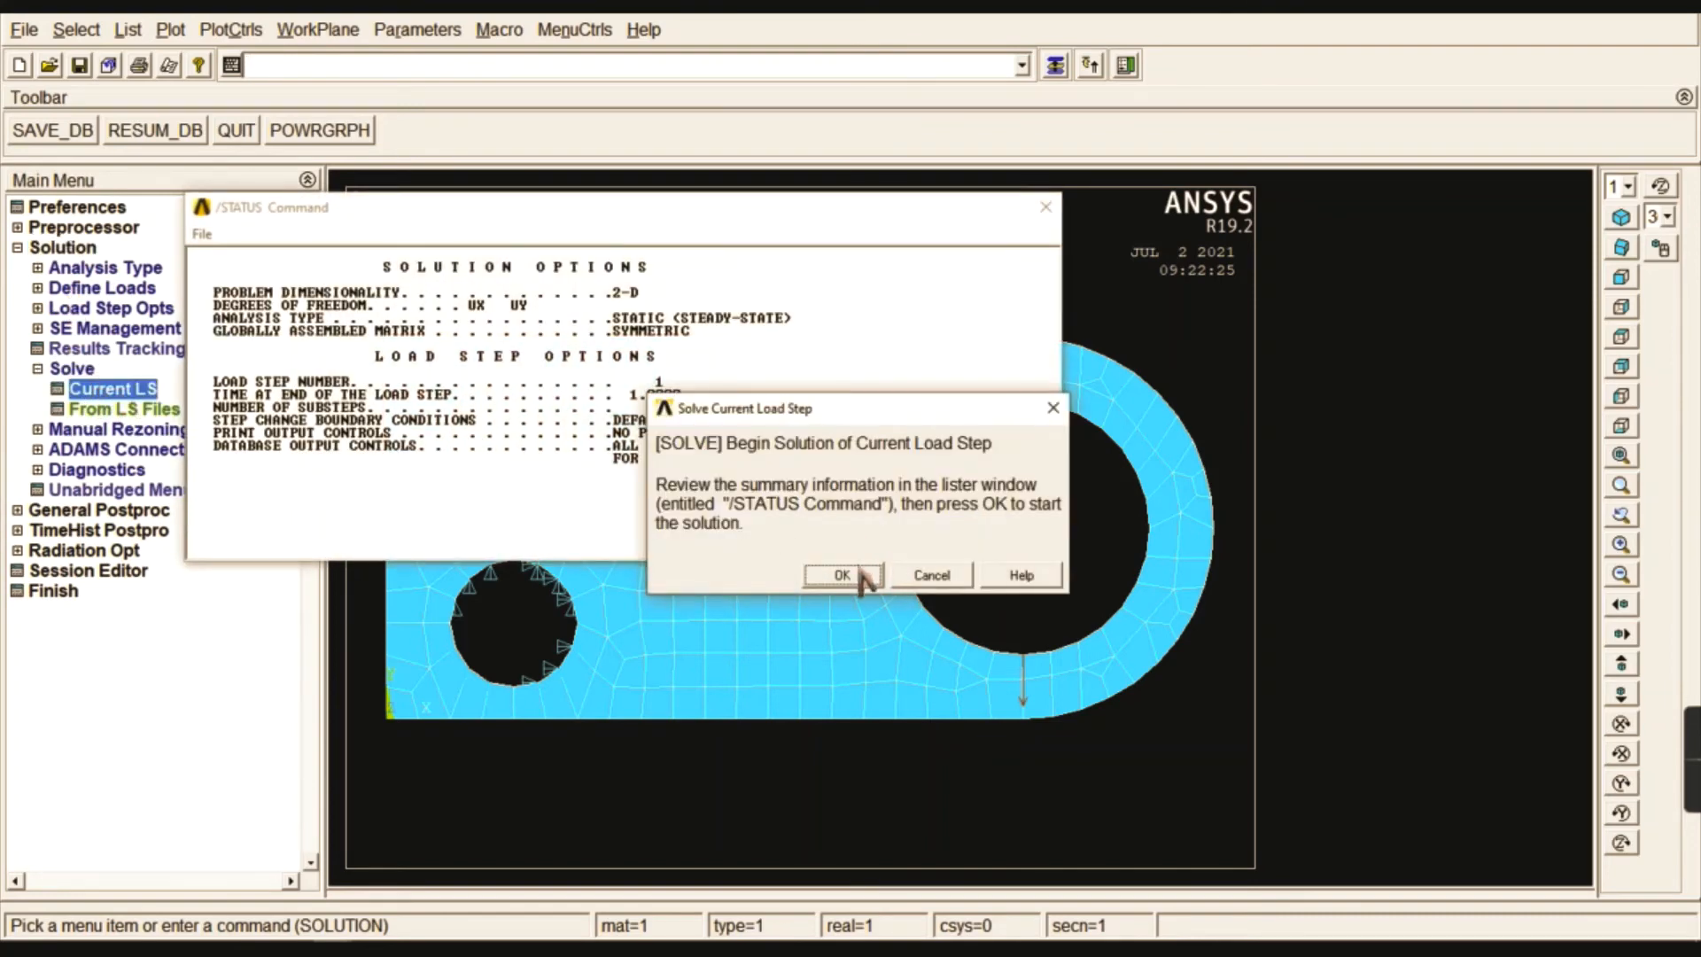
pyautogui.click(852, 572)
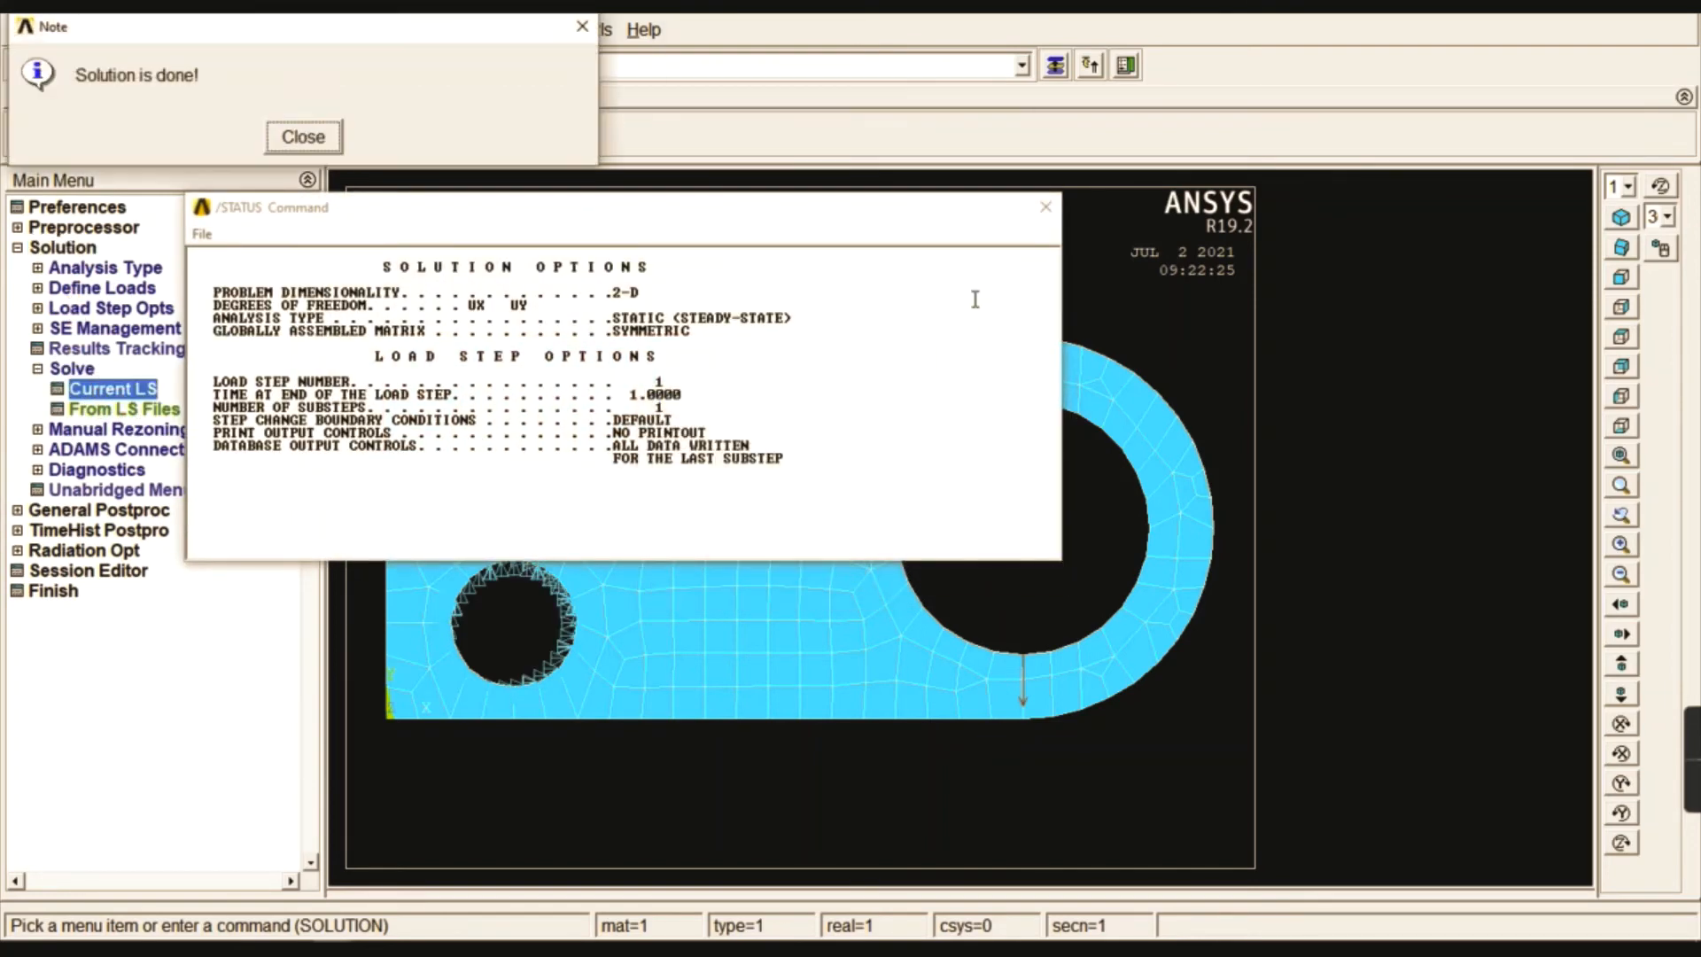
pyautogui.click(306, 137)
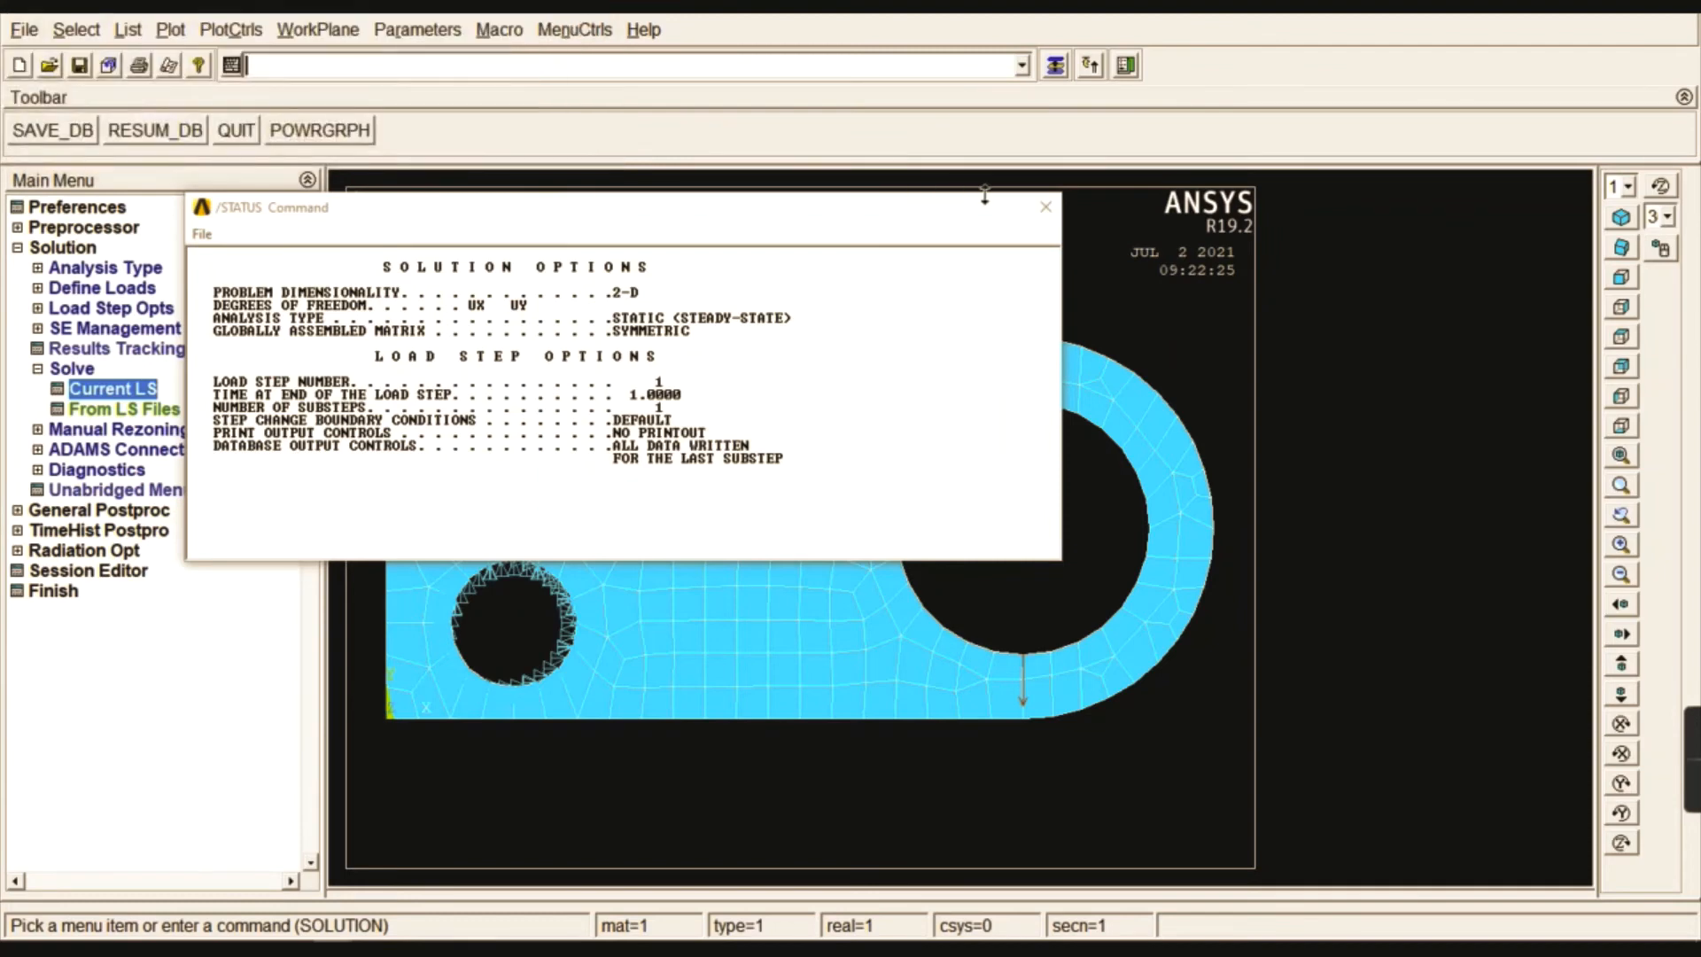
pyautogui.click(1045, 206)
# - Plot the bracket's deformed shape together with its undeformed mesh from the general postprocessor
pyautogui.click(84, 250)
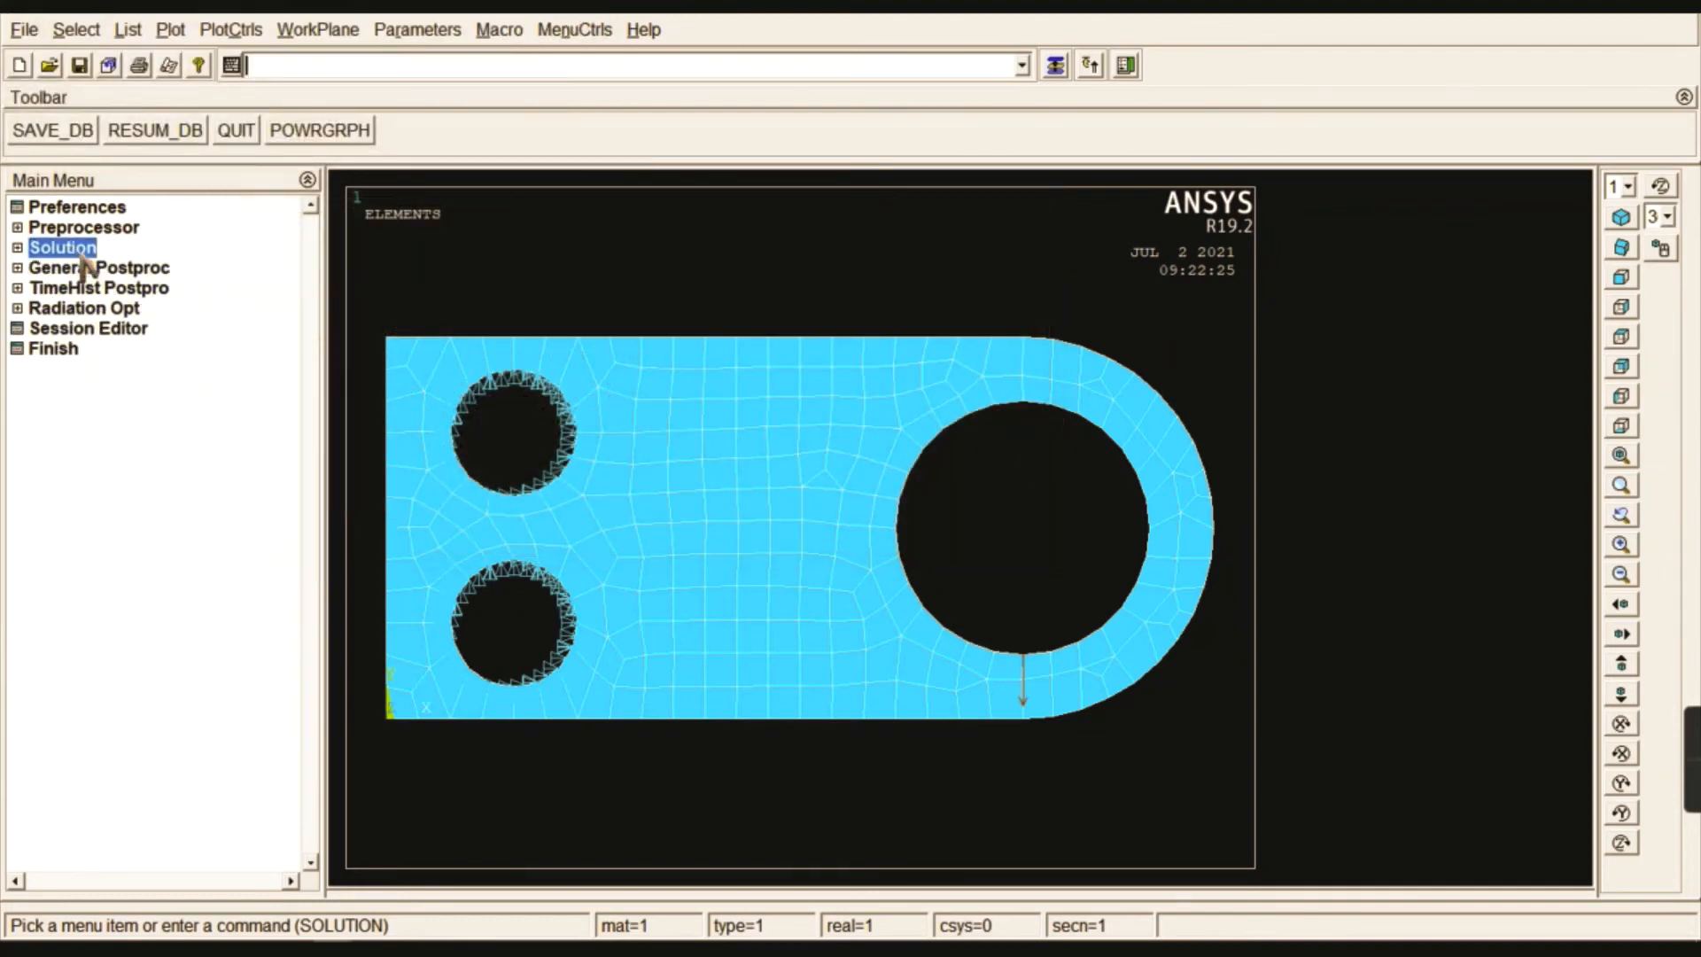
pyautogui.click(84, 268)
pyautogui.click(105, 369)
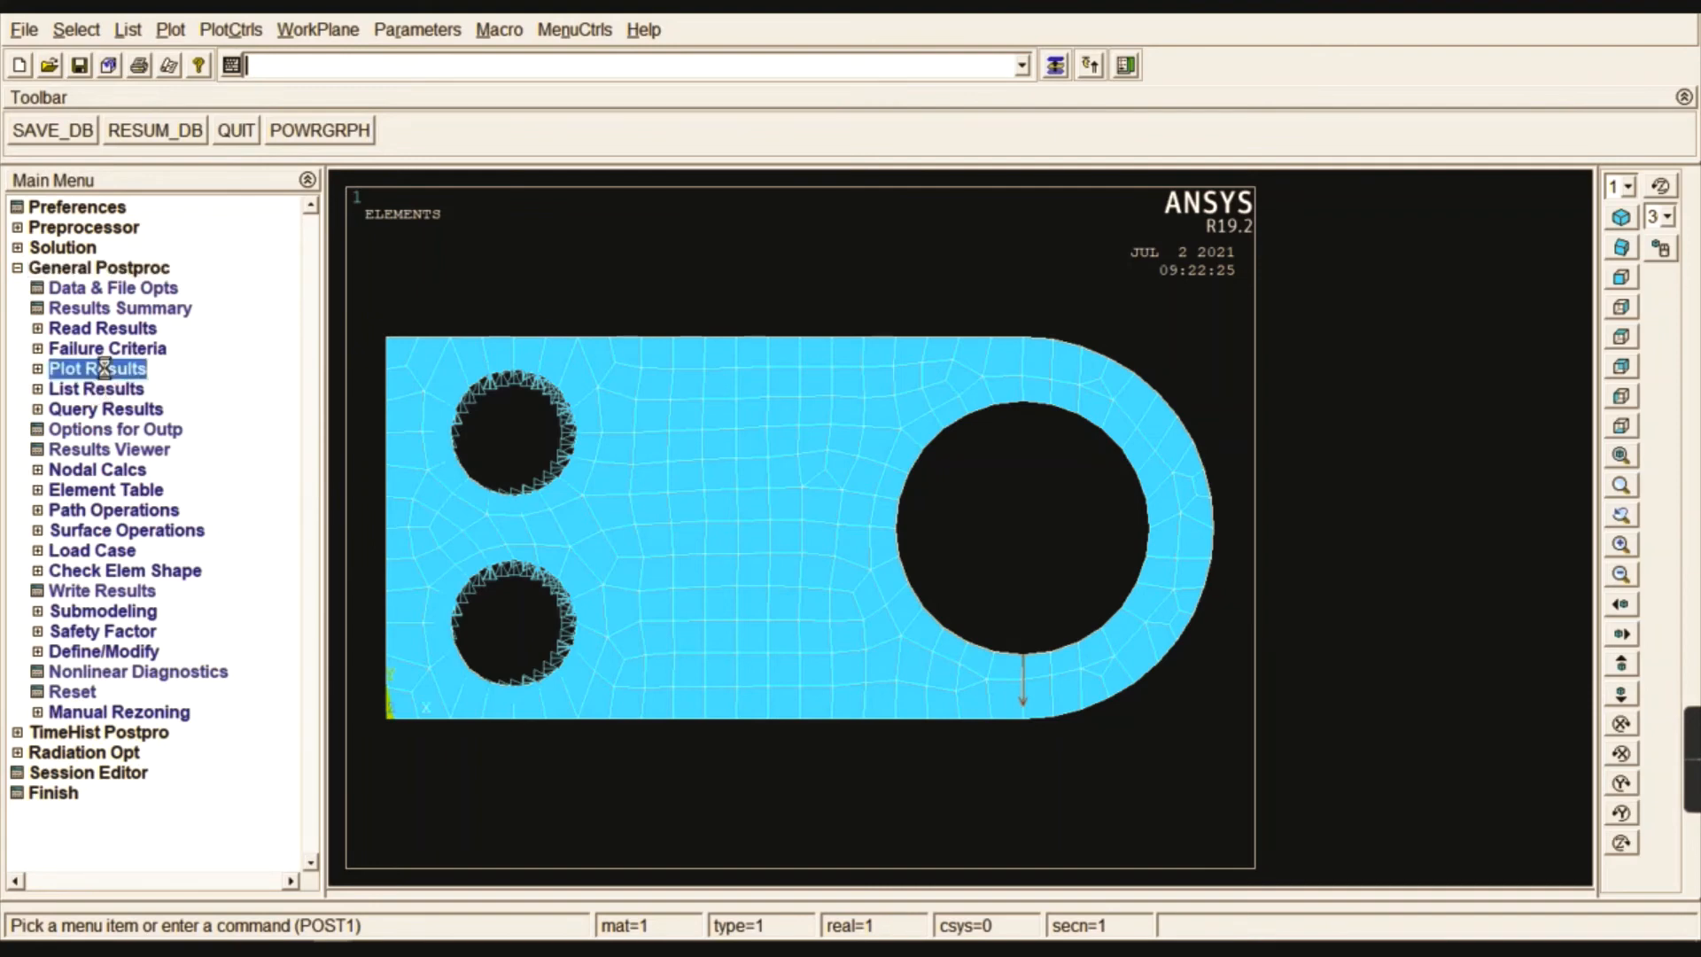
pyautogui.click(131, 392)
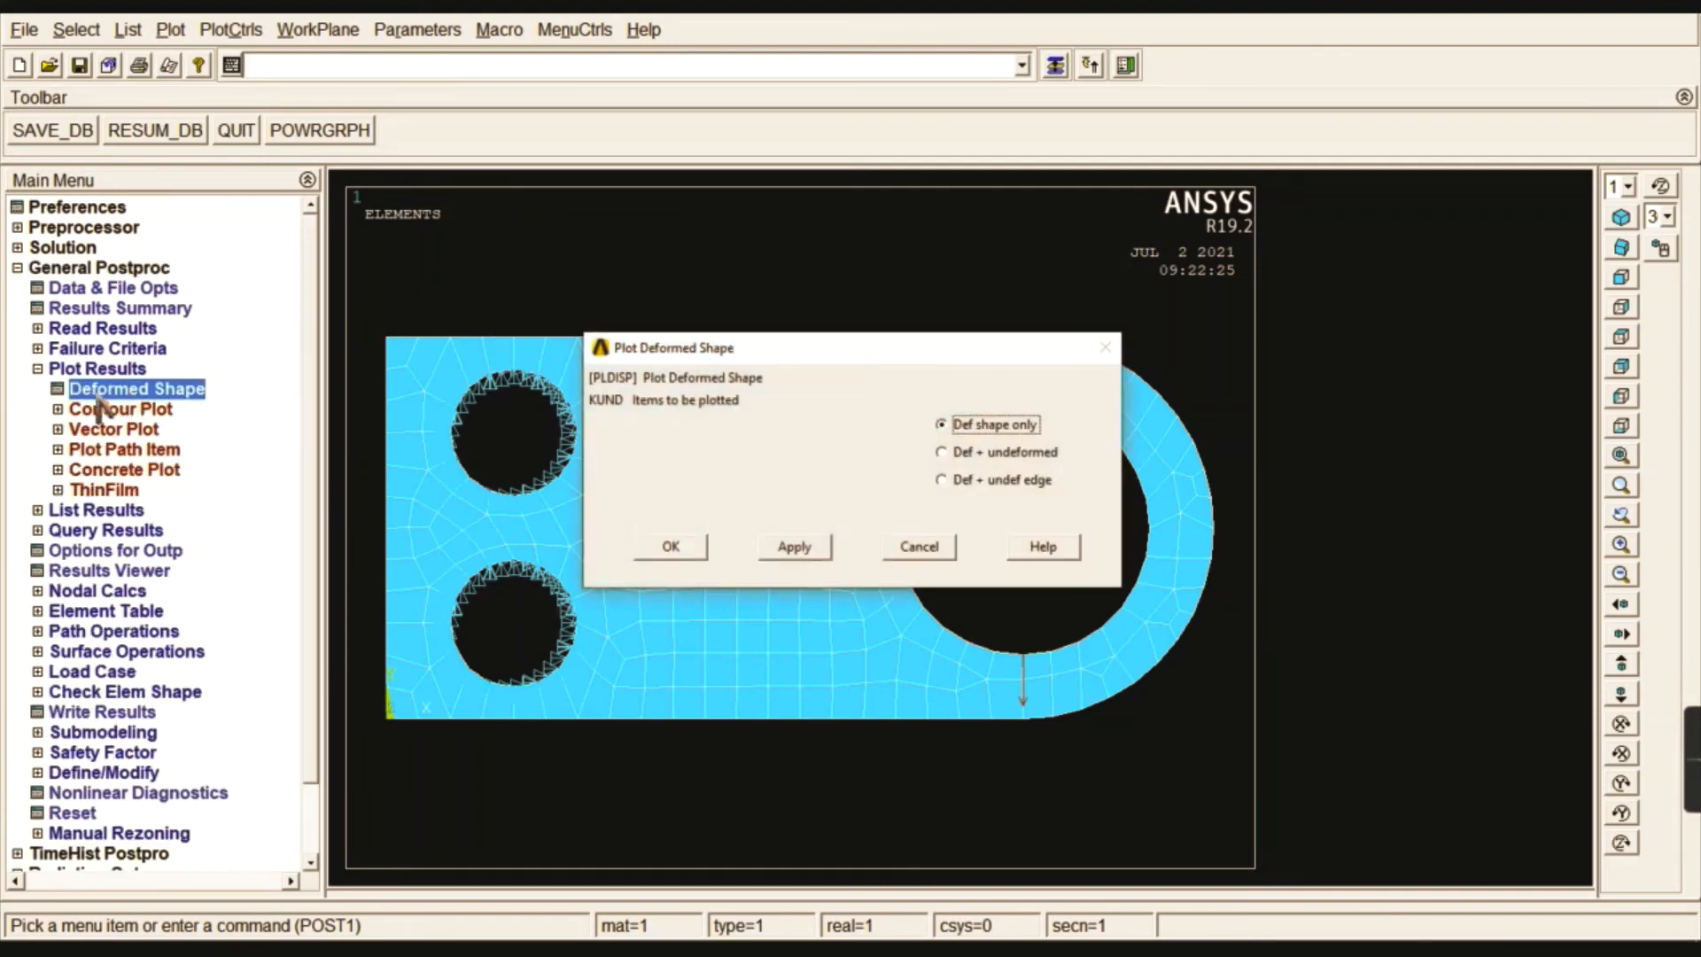
pyautogui.click(1003, 454)
pyautogui.click(673, 536)
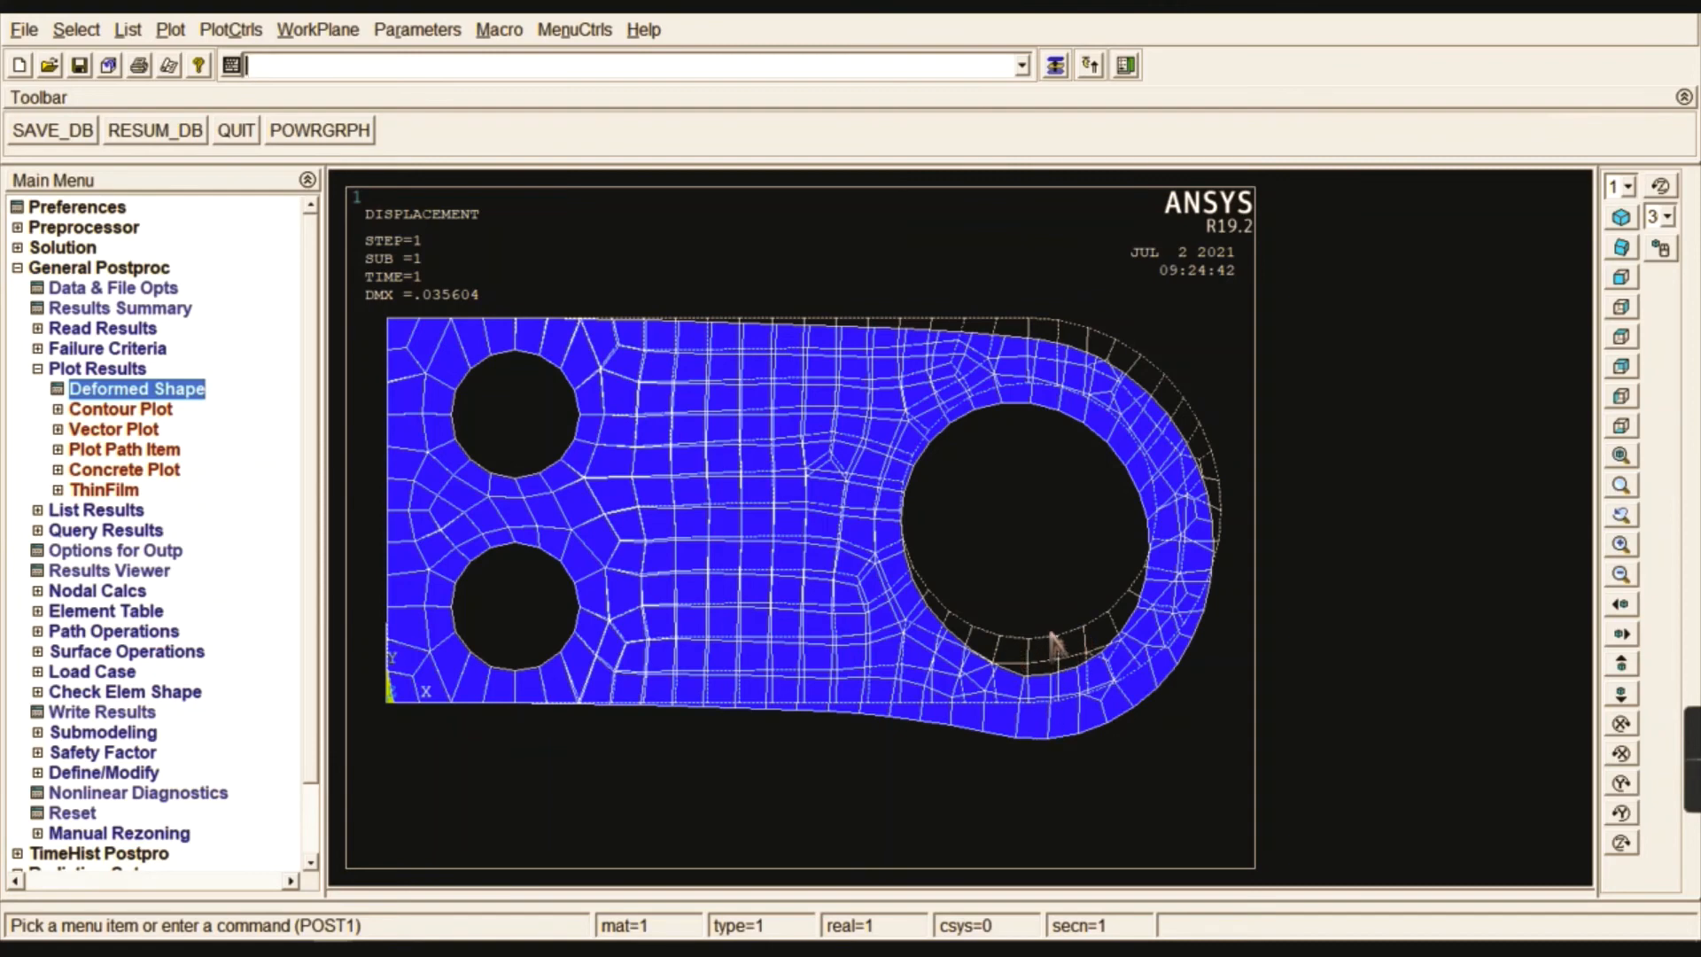
# - Plot the nodal solution contours of the displacement vector sum on the deformed shape only
pyautogui.click(120, 409)
pyautogui.click(133, 431)
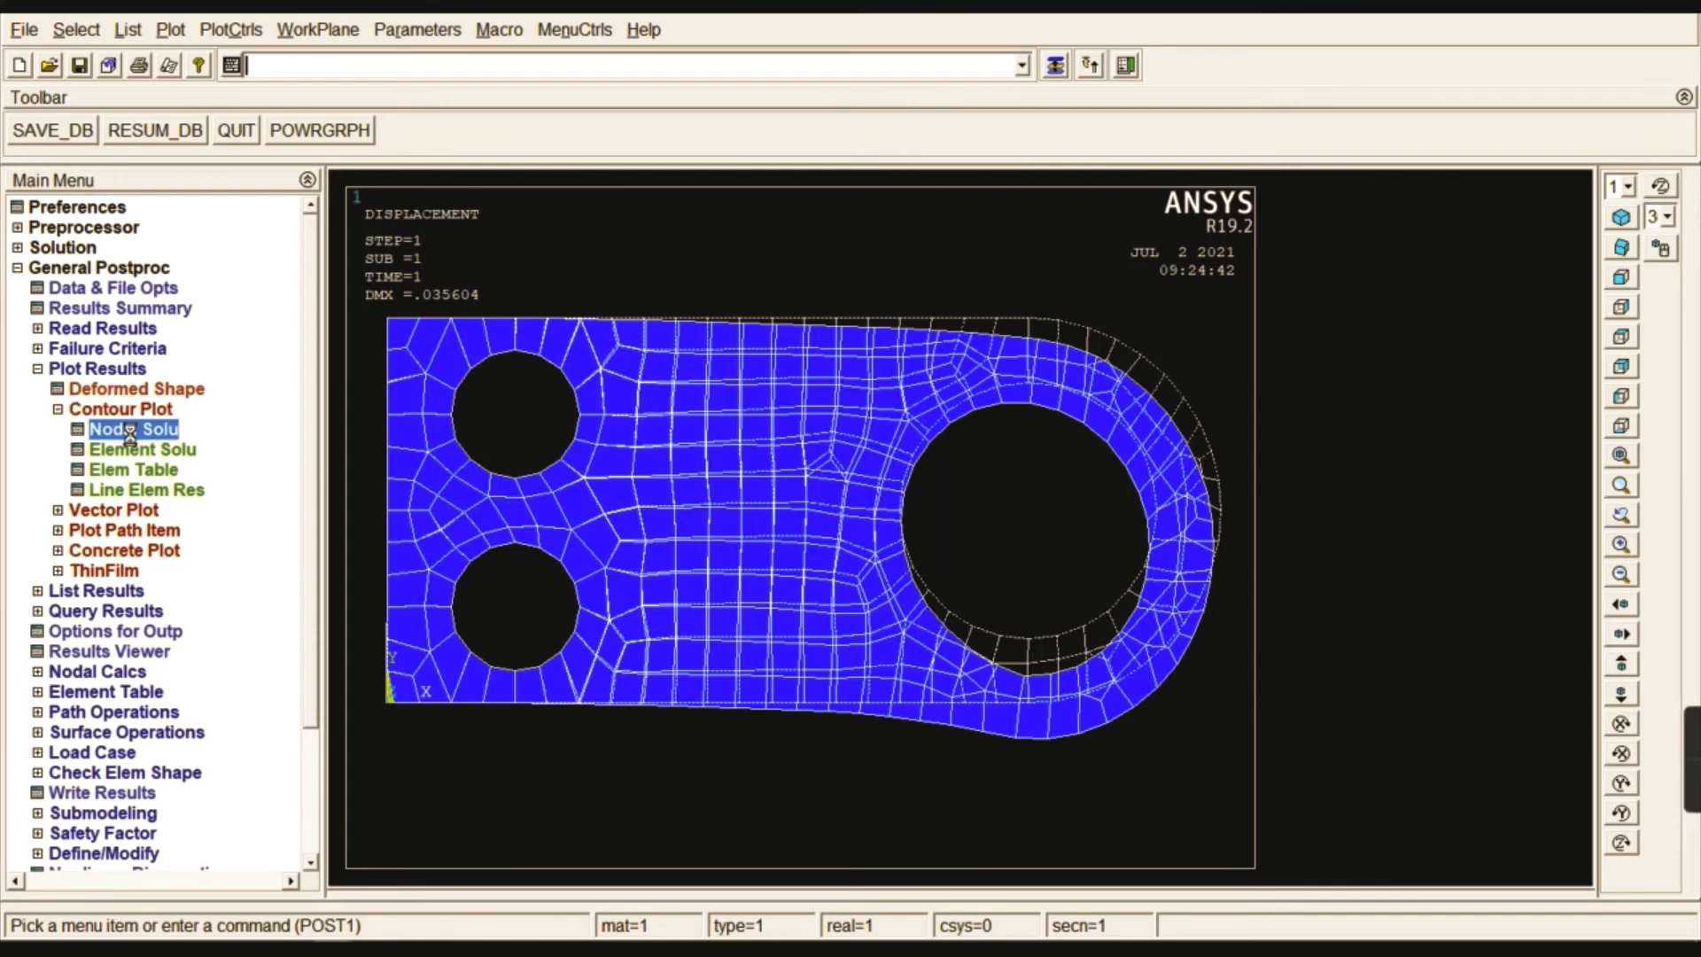
pyautogui.doubleClick(670, 239)
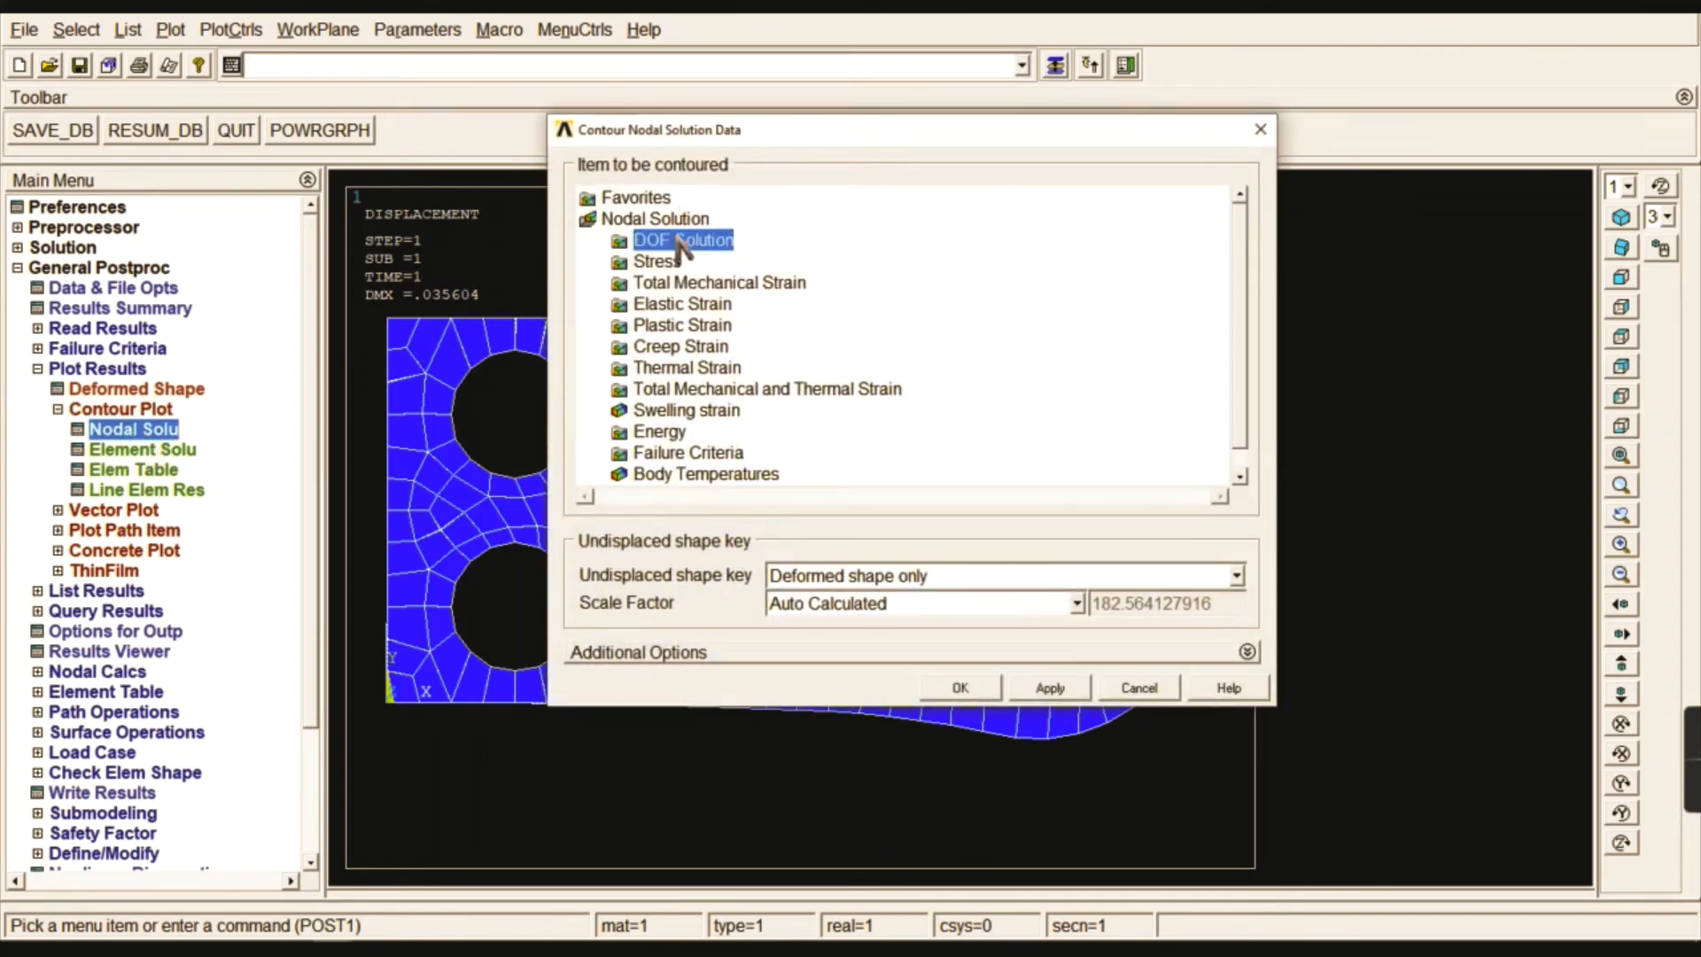
pyautogui.click(735, 306)
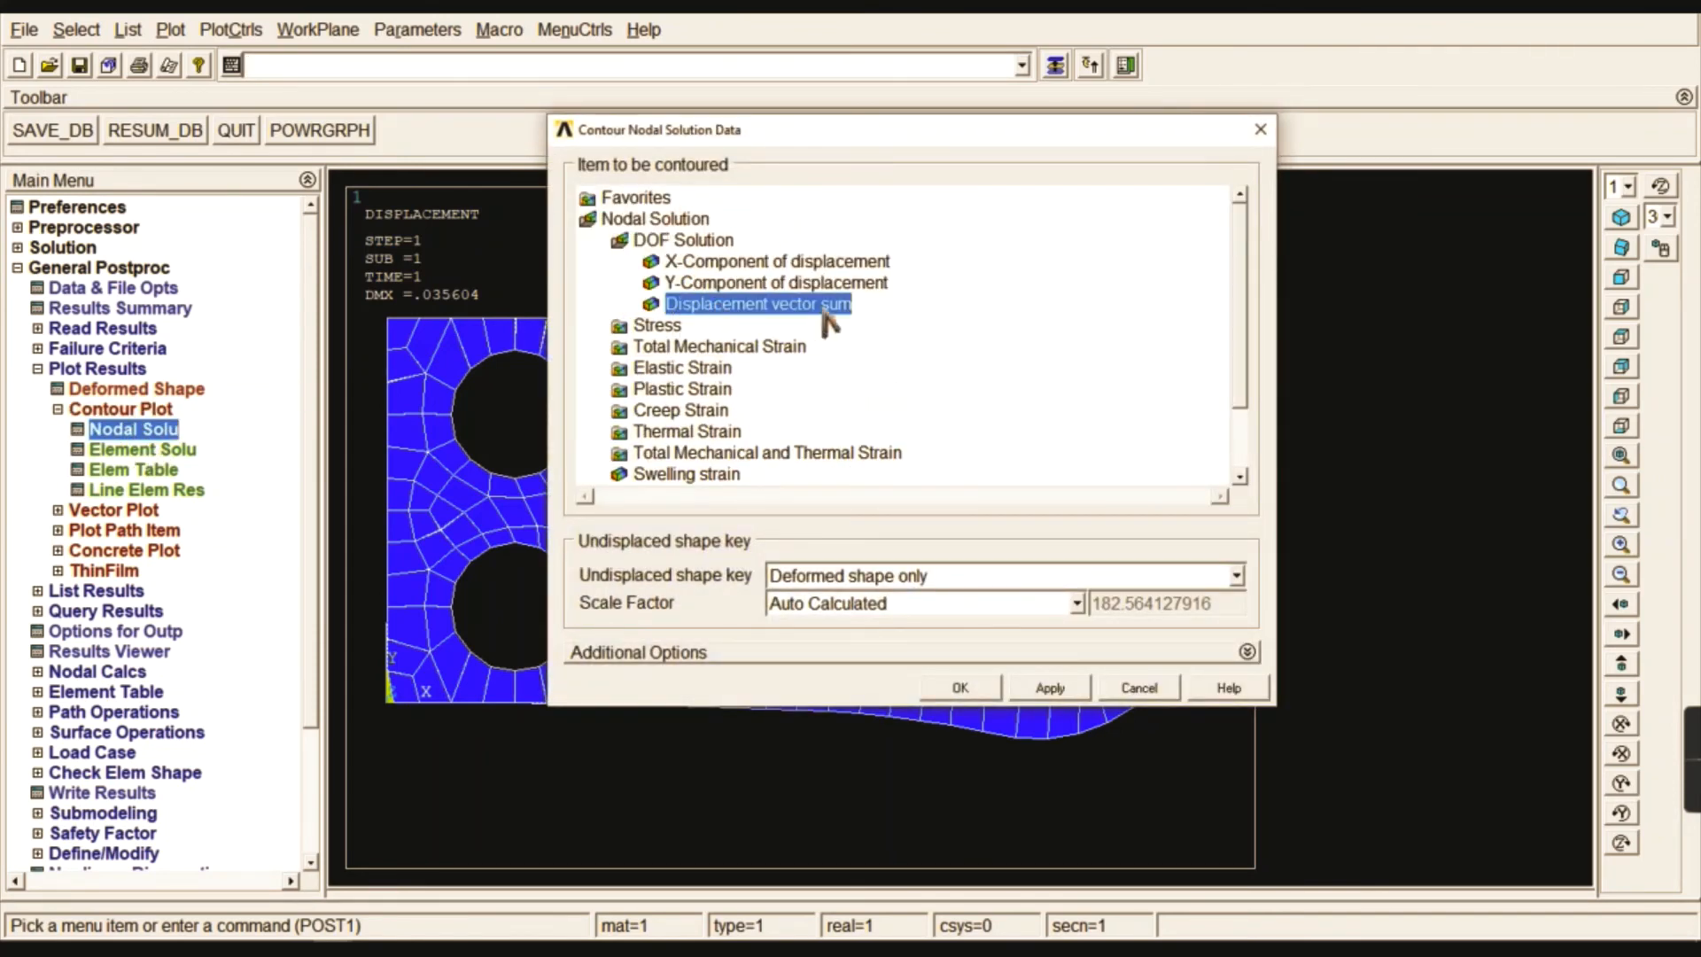
pyautogui.click(961, 687)
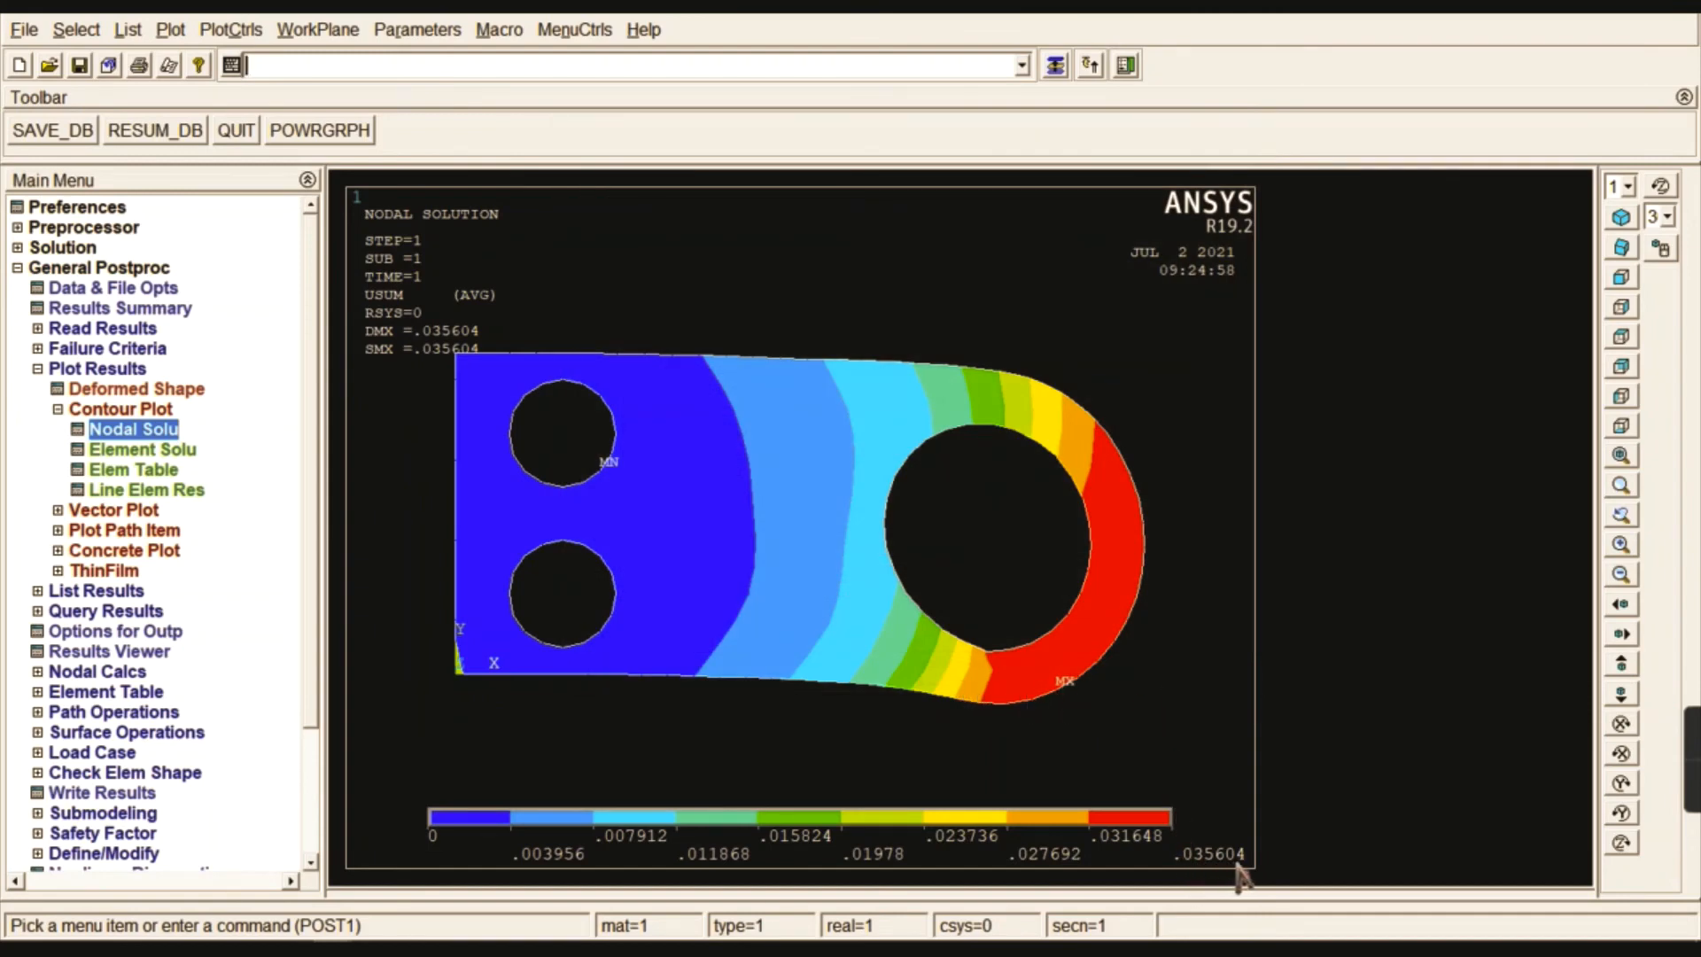
# - Plot the nodal solution contours of von Mises stress on the deformed shape only
pyautogui.click(148, 430)
pyautogui.doubleClick(657, 240)
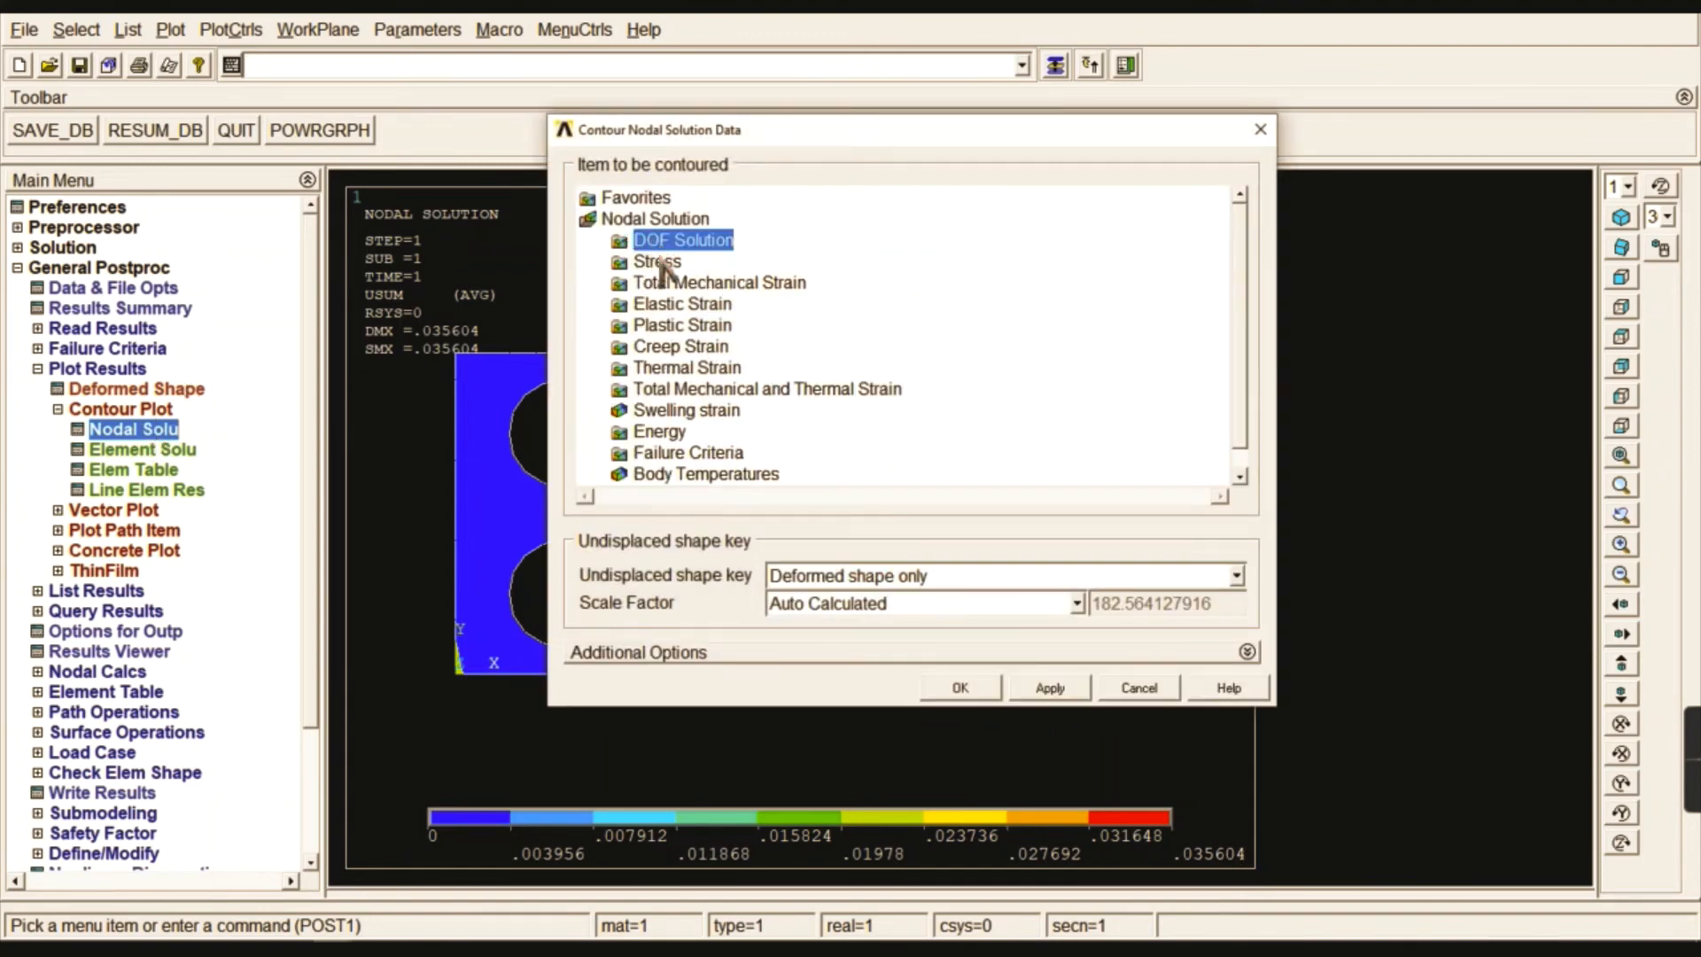
pyautogui.doubleClick(661, 262)
pyautogui.moveTo(1241, 274); pyautogui.dragTo(1242, 306)
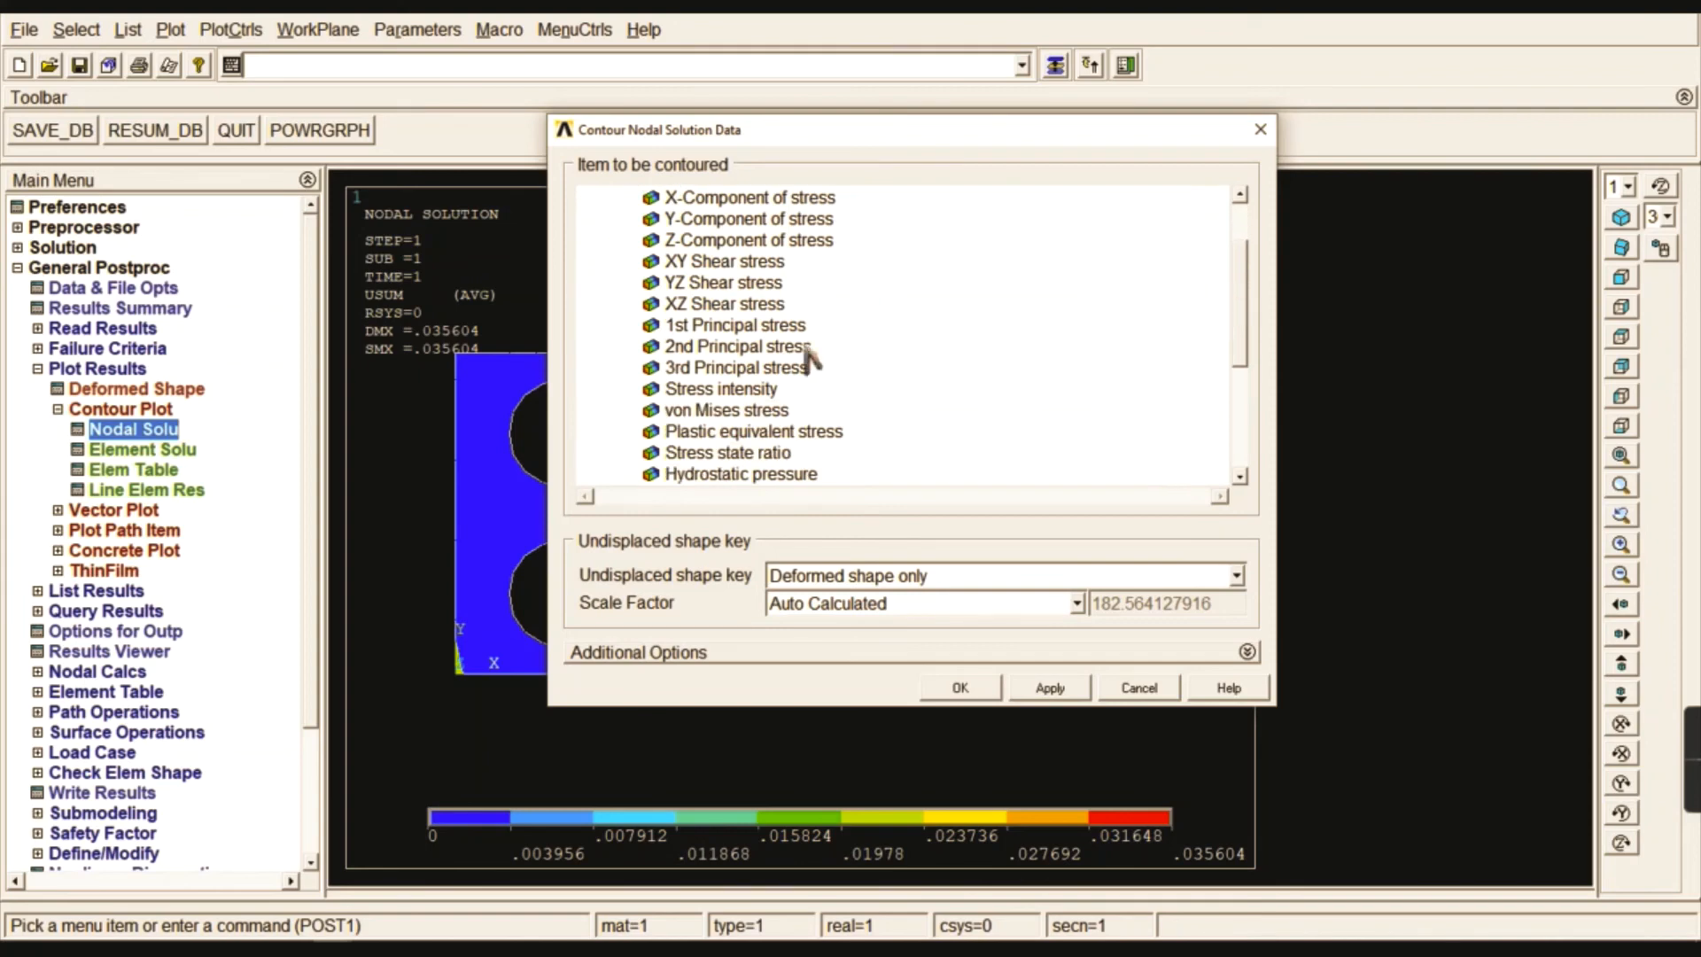
pyautogui.click(713, 411)
pyautogui.click(983, 689)
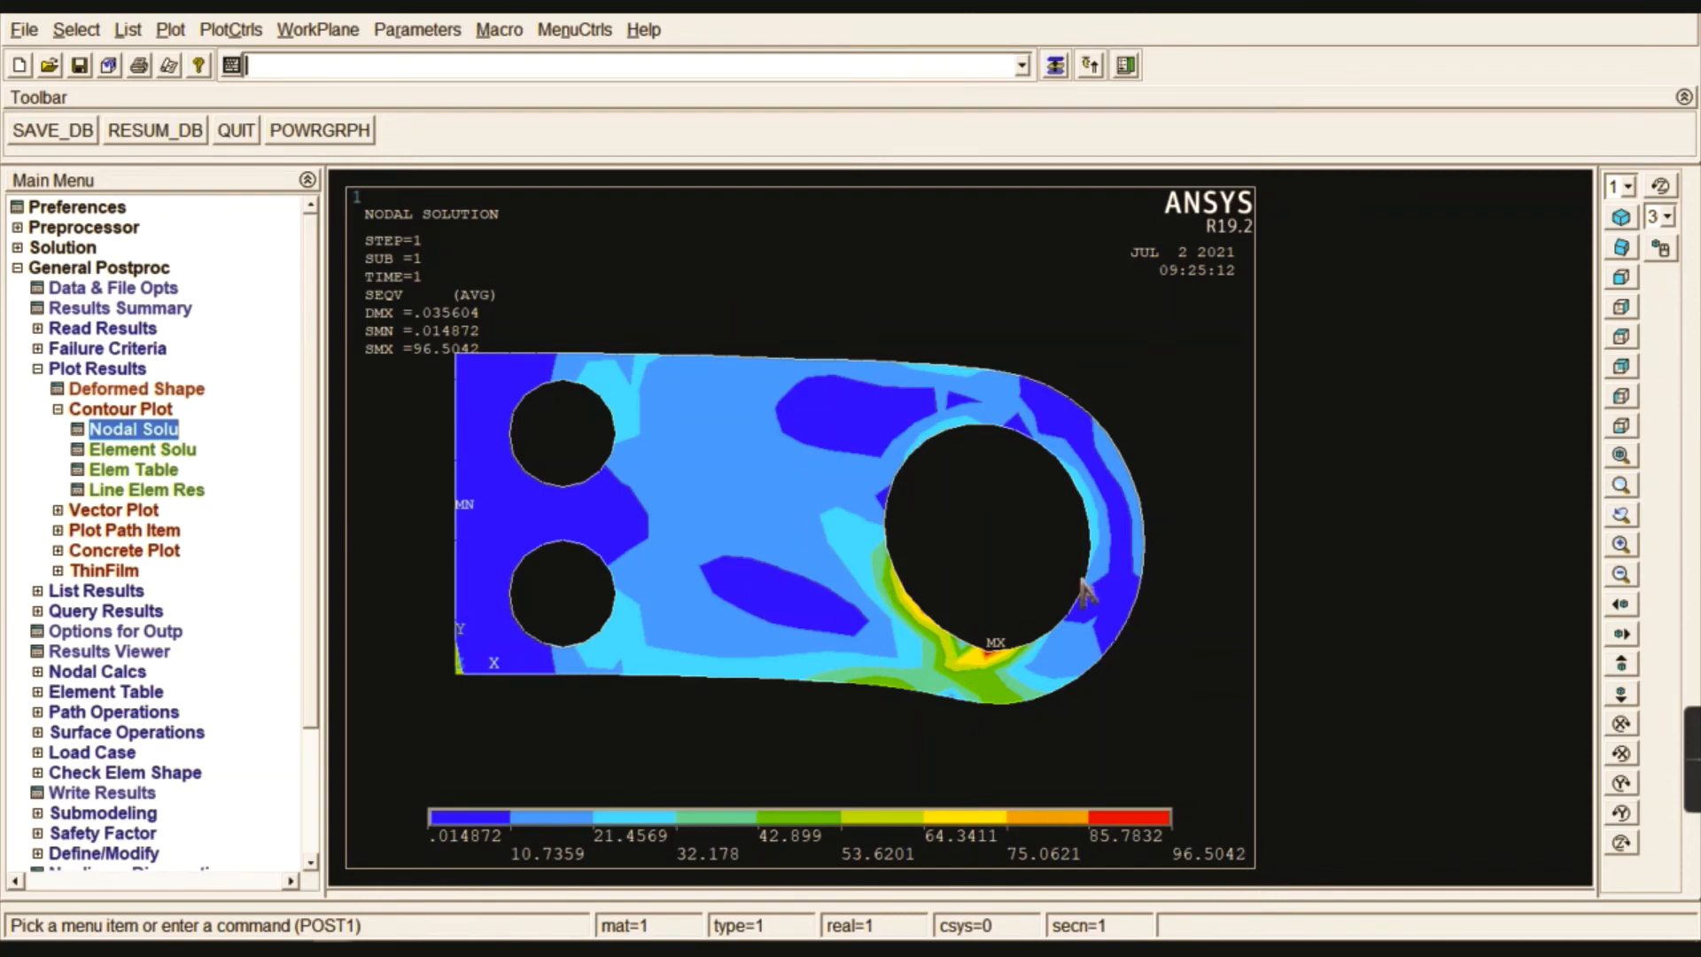
# - Turn on the display of element shapes based on real constants and show the bracket in an oblique 3D view
pyautogui.click(229, 29)
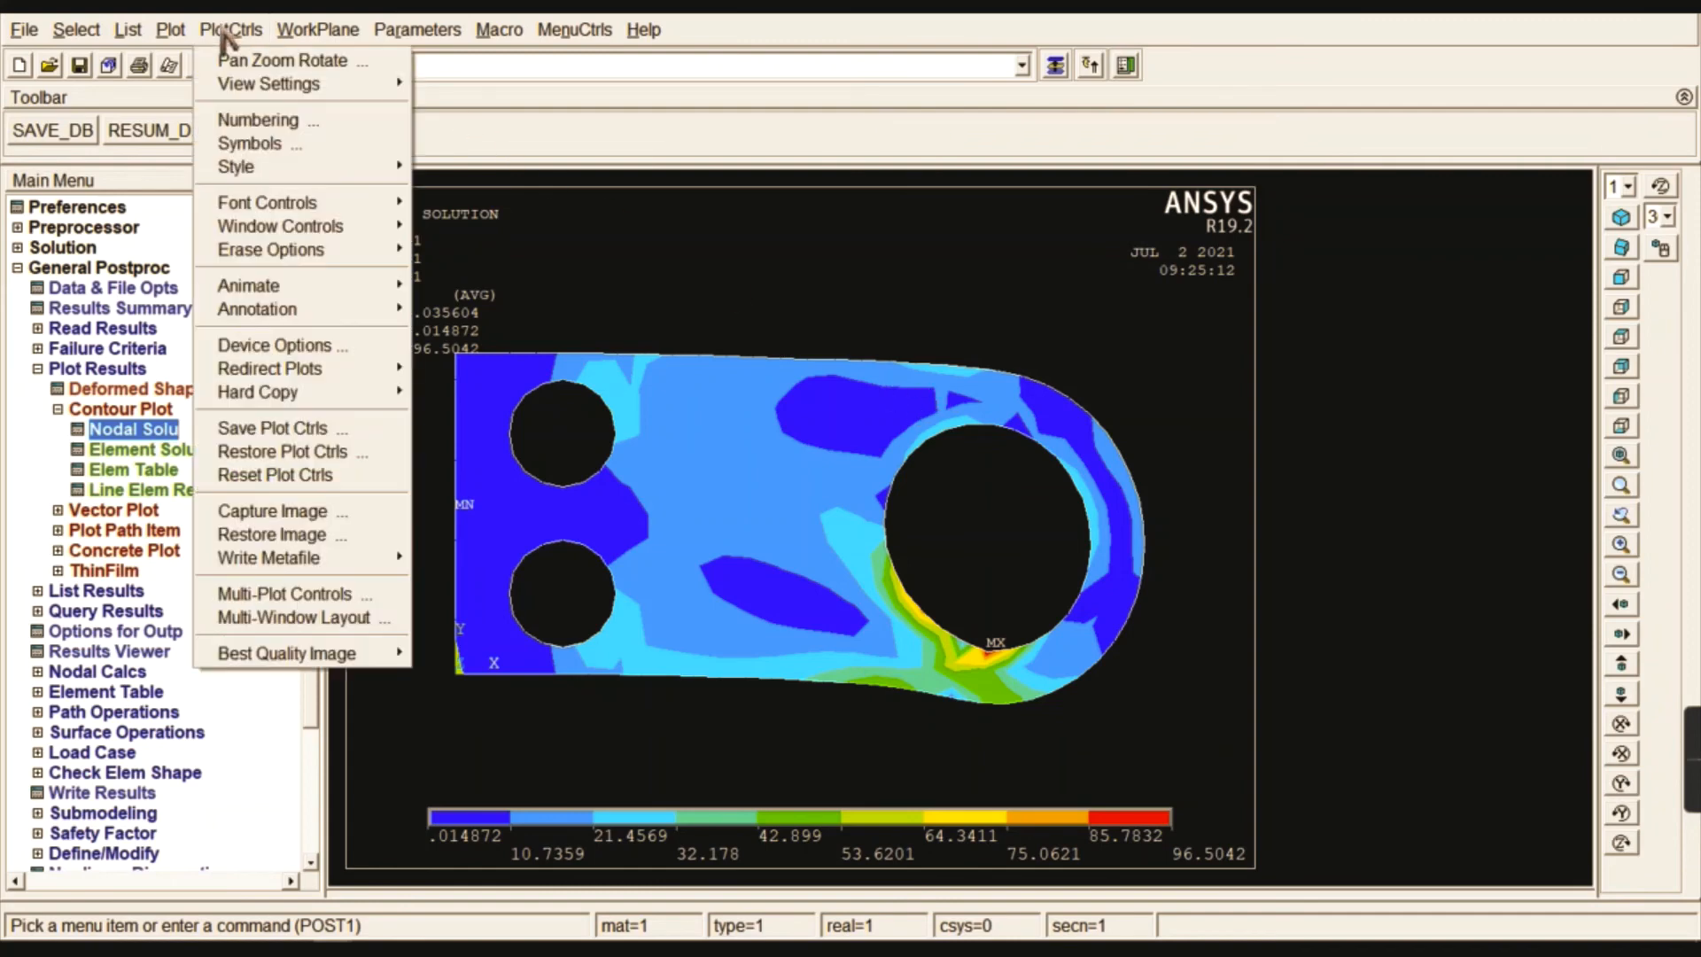
pyautogui.moveTo(254, 177)
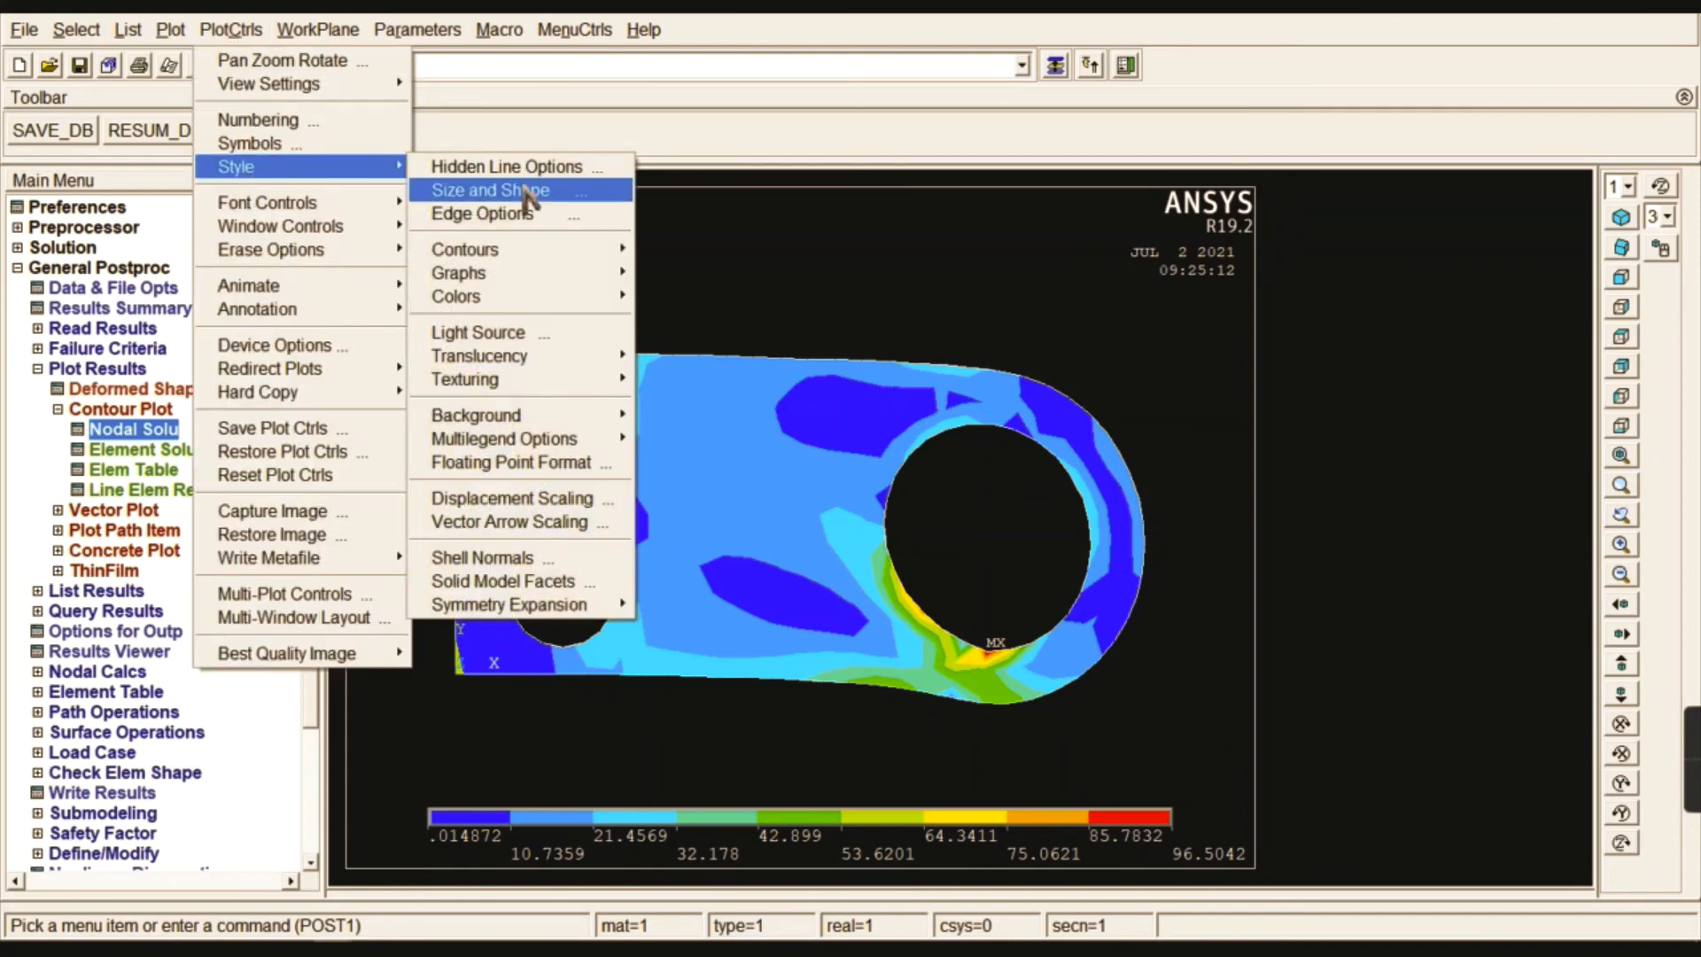
pyautogui.click(489, 190)
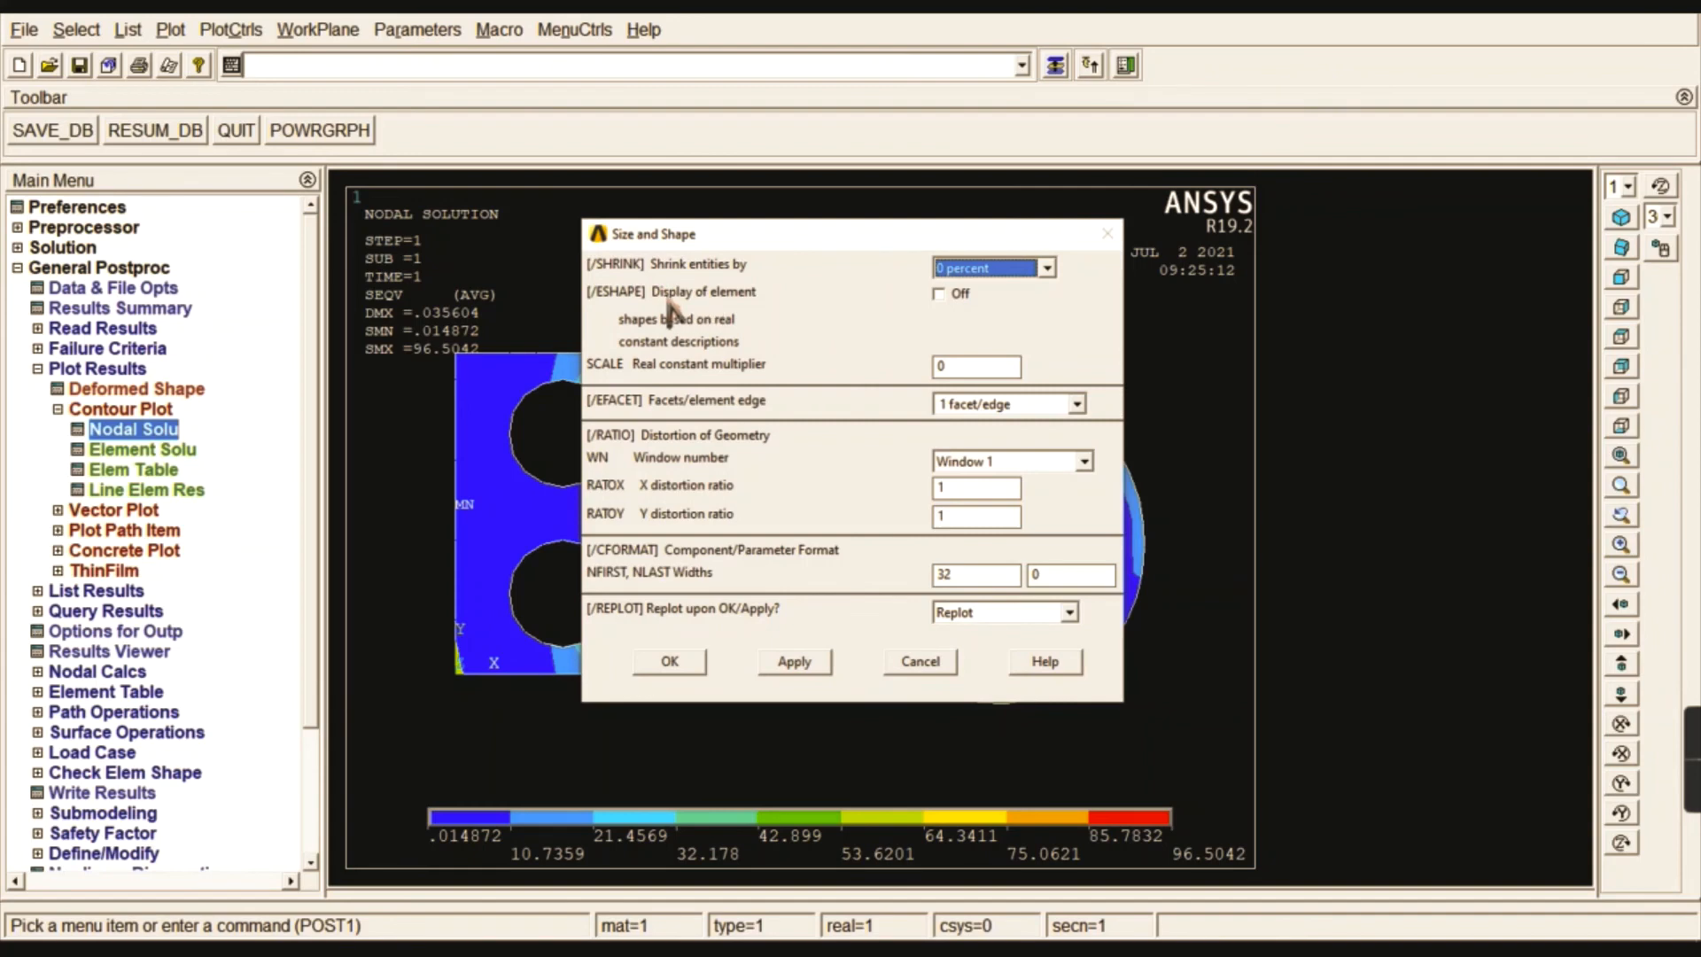
pyautogui.click(938, 293)
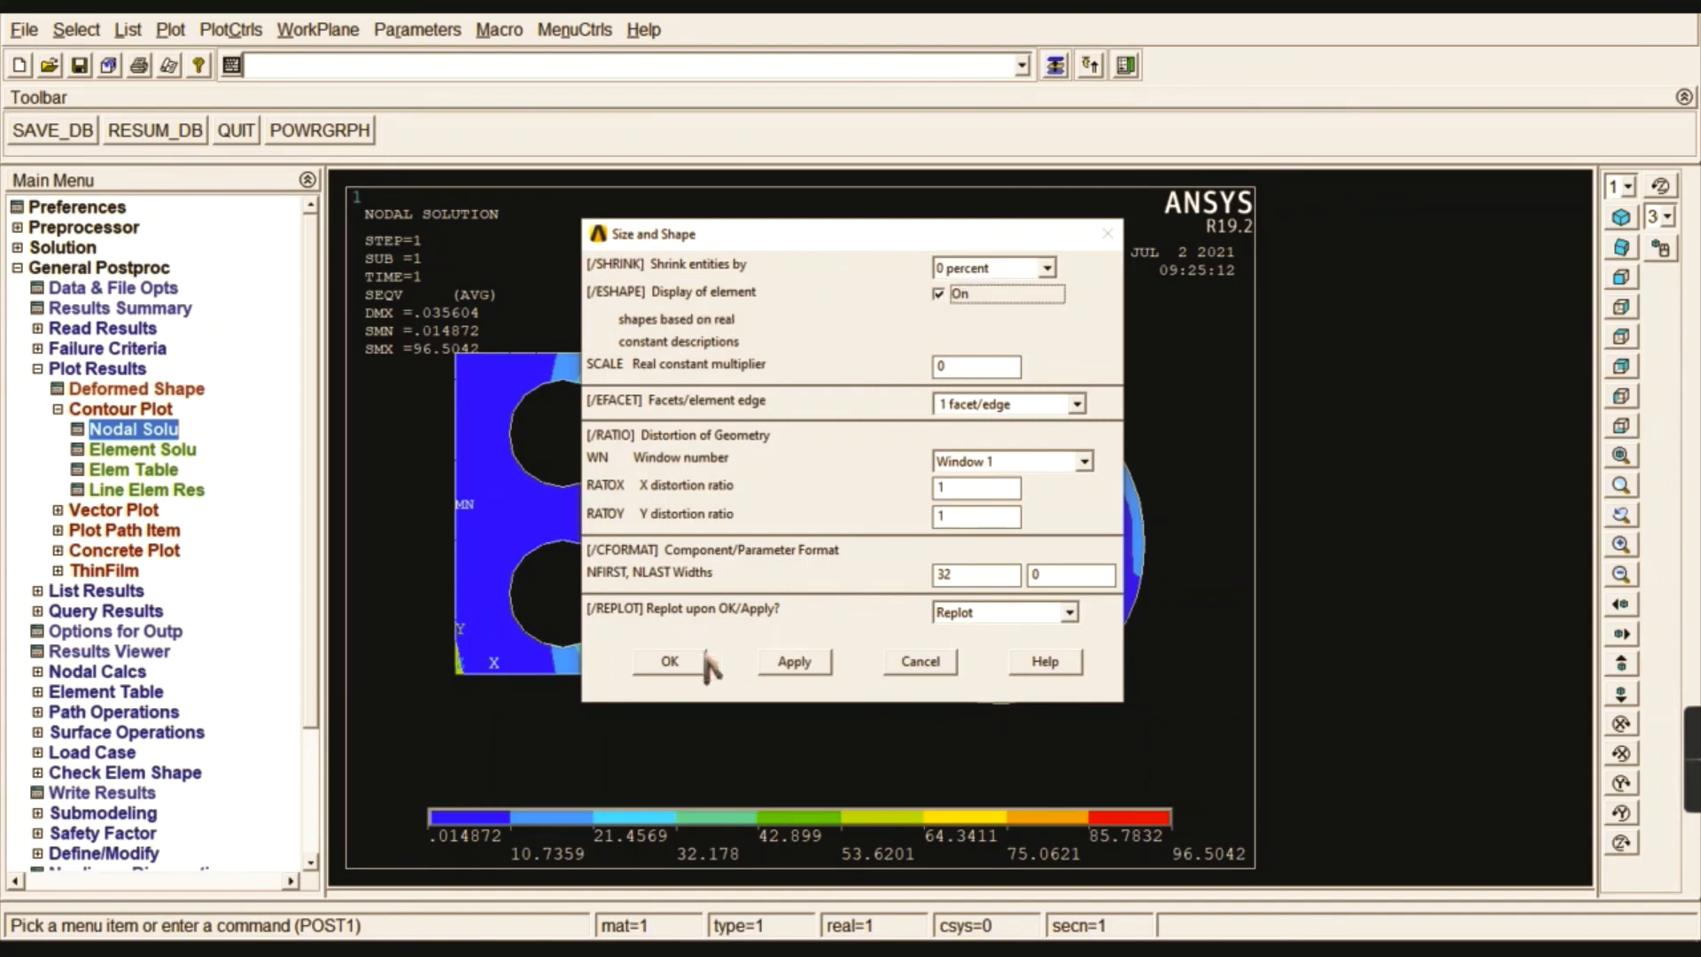
pyautogui.click(669, 660)
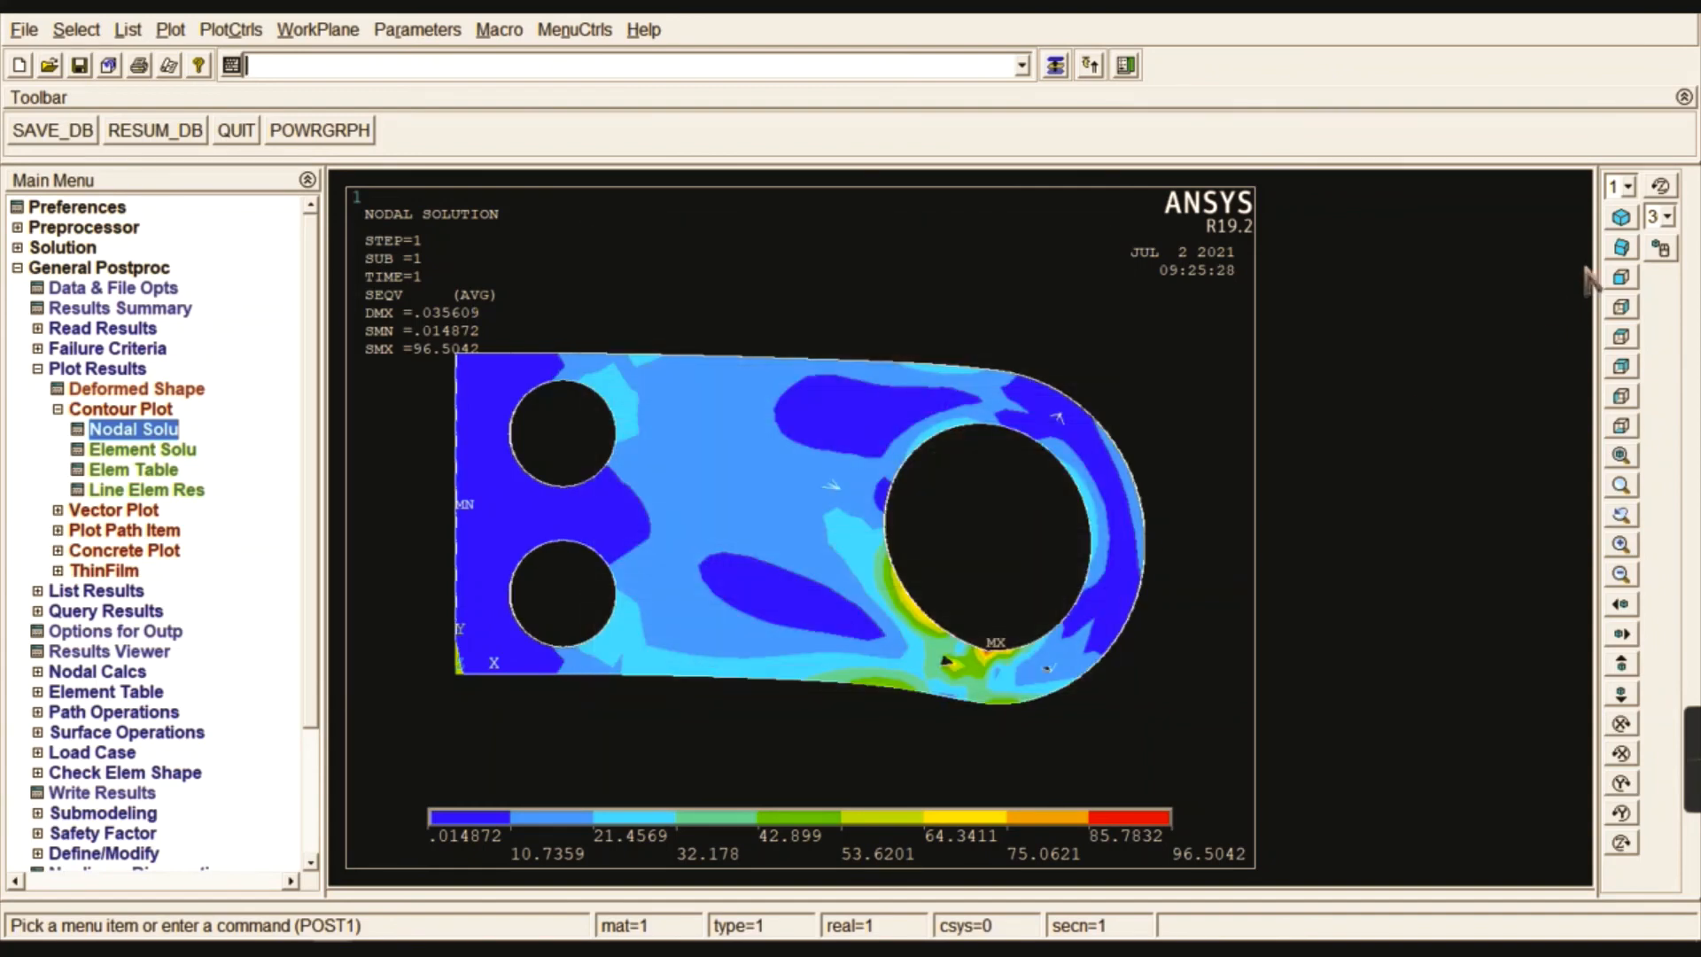
pyautogui.click(1623, 247)
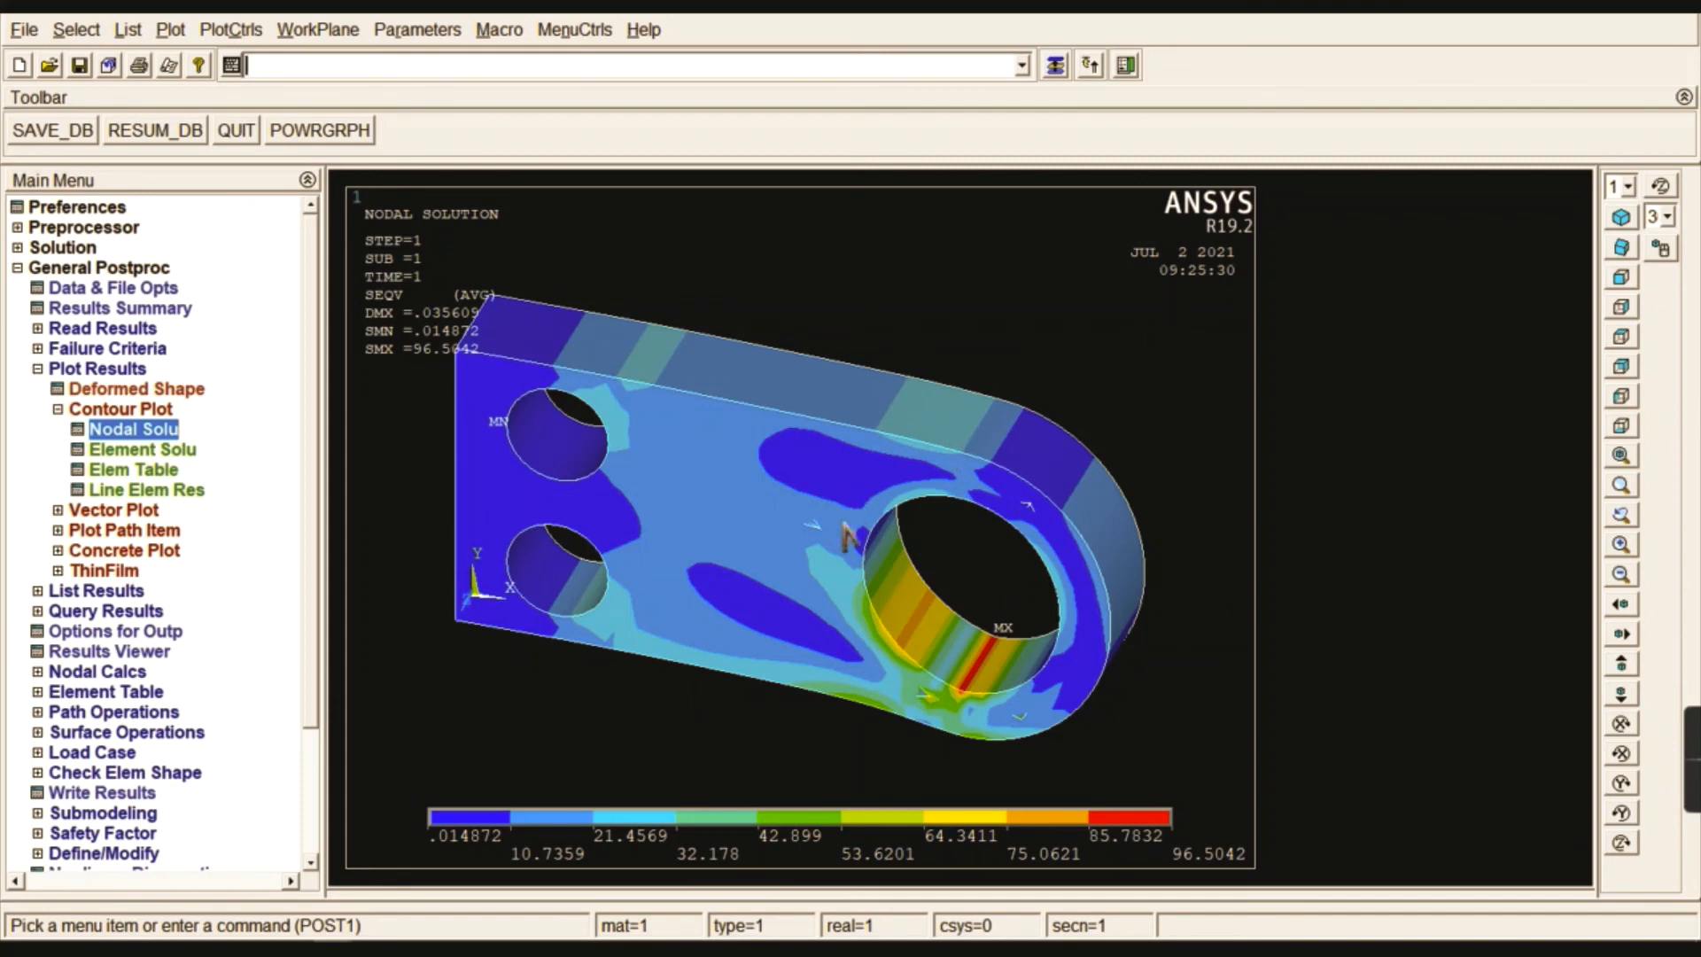
# - Animate the deformed results with von Mises stress (SEQV) contours, using 10 frames and a 0.5-second delay, and close the animation
pyautogui.click(142, 410)
pyautogui.click(128, 367)
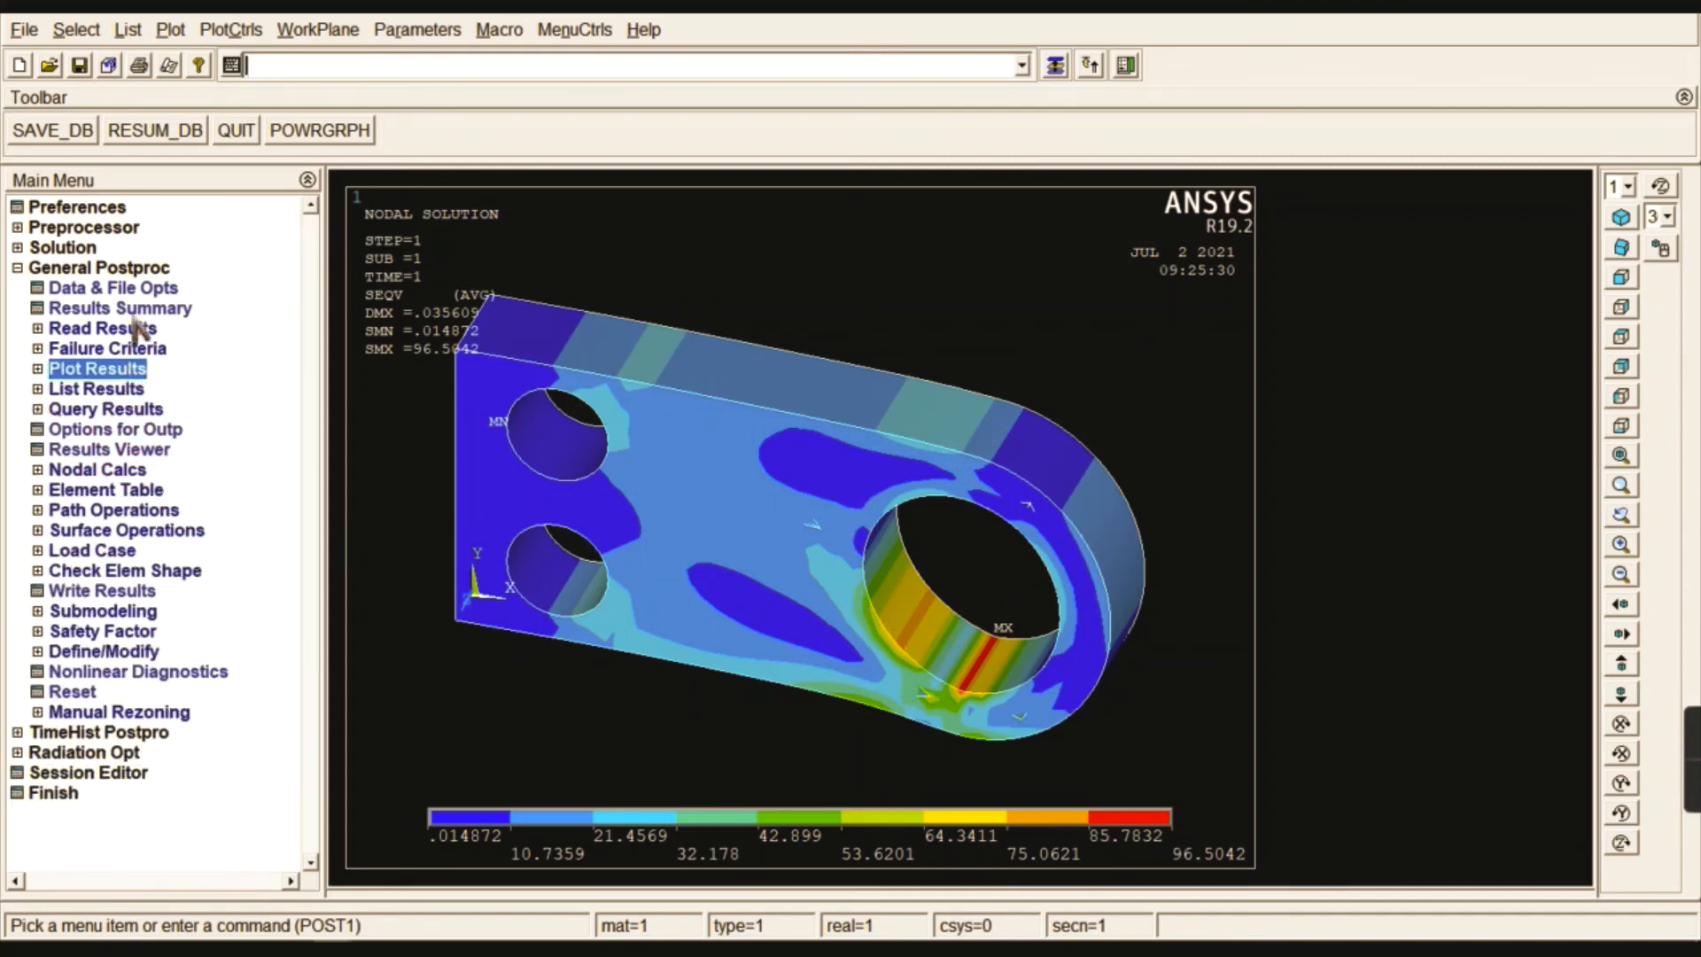
pyautogui.click(230, 31)
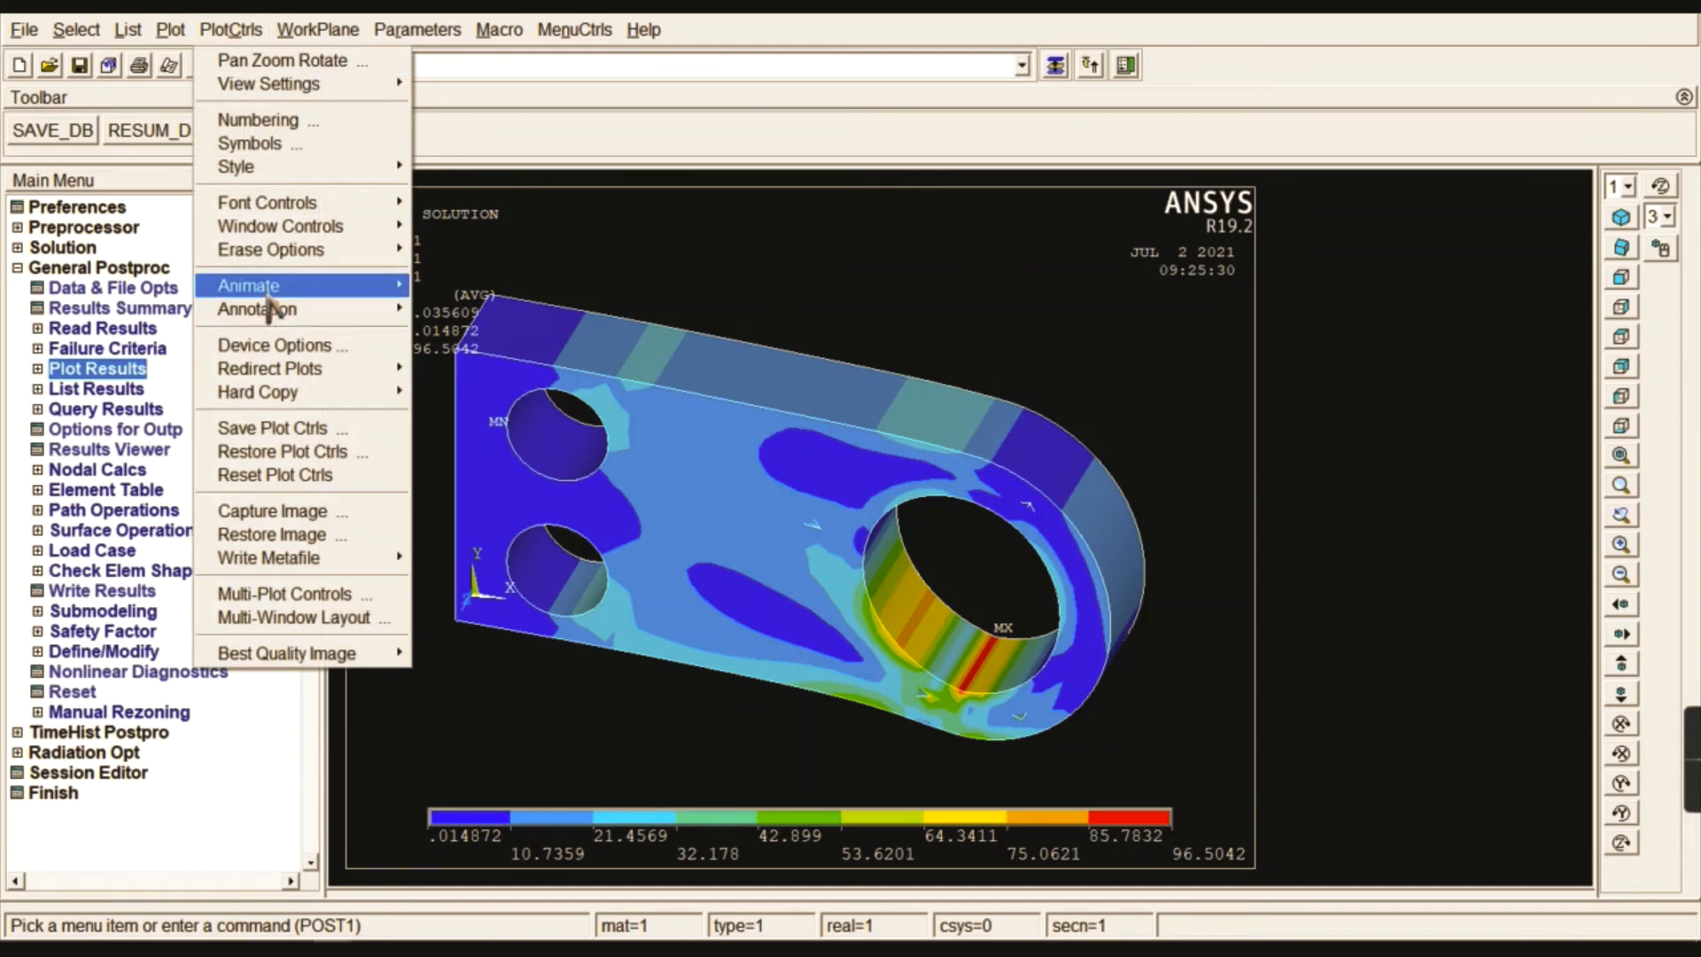
pyautogui.moveTo(259, 299)
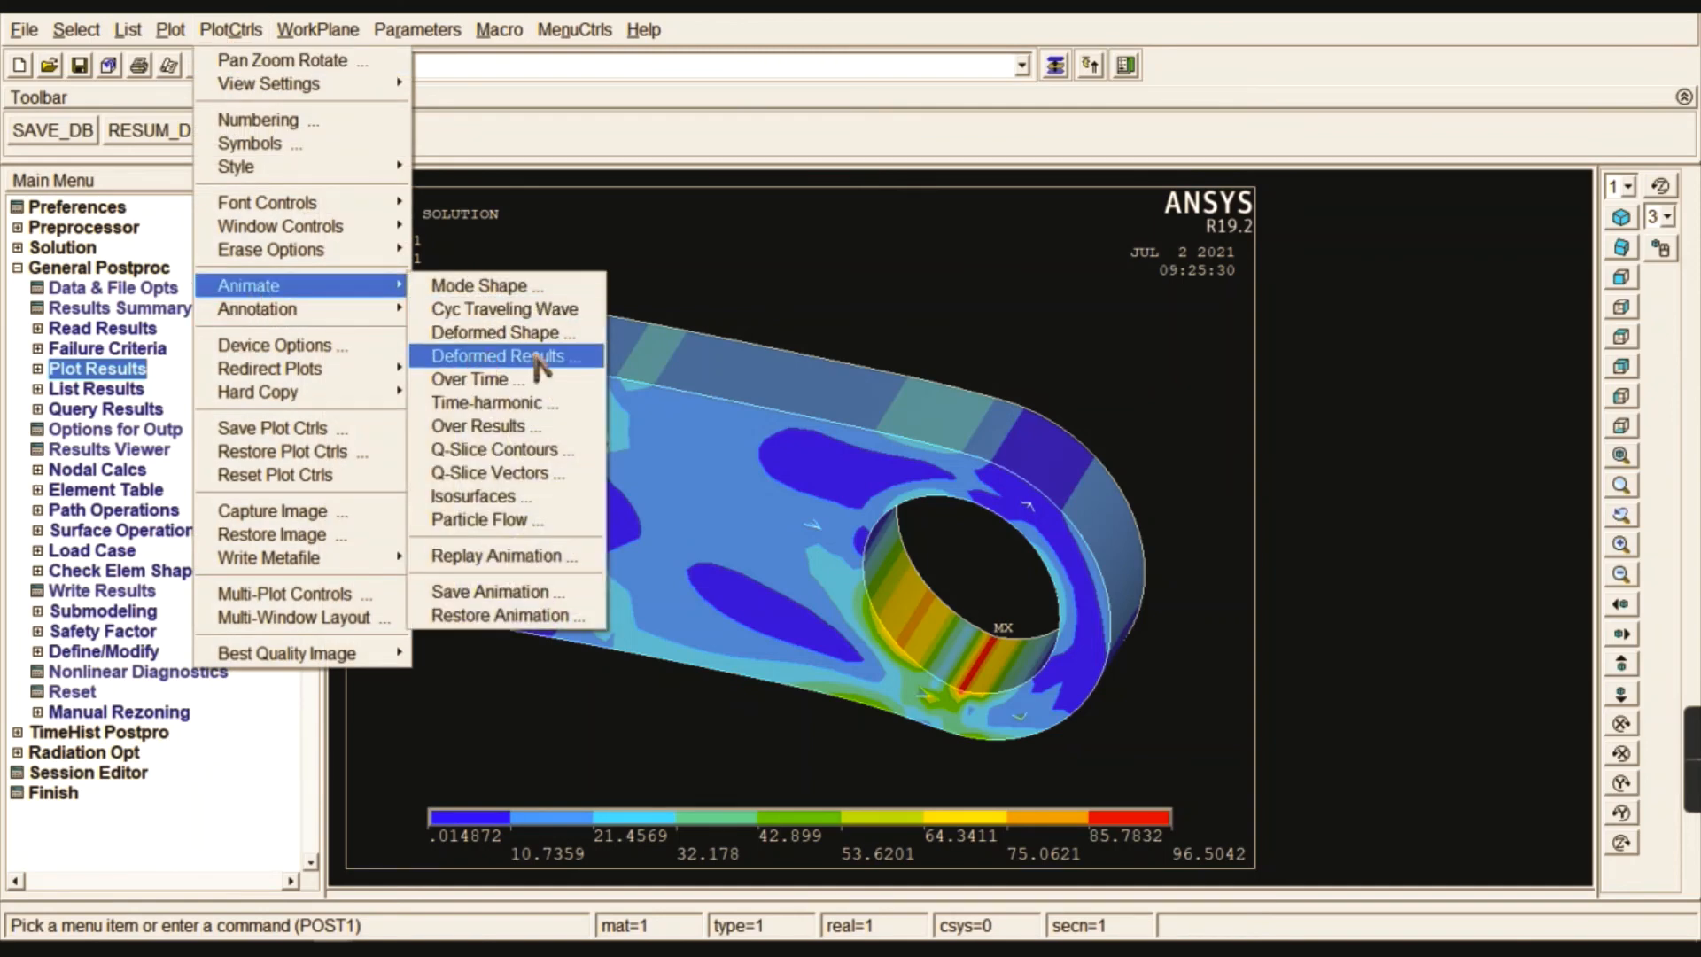
pyautogui.click(501, 355)
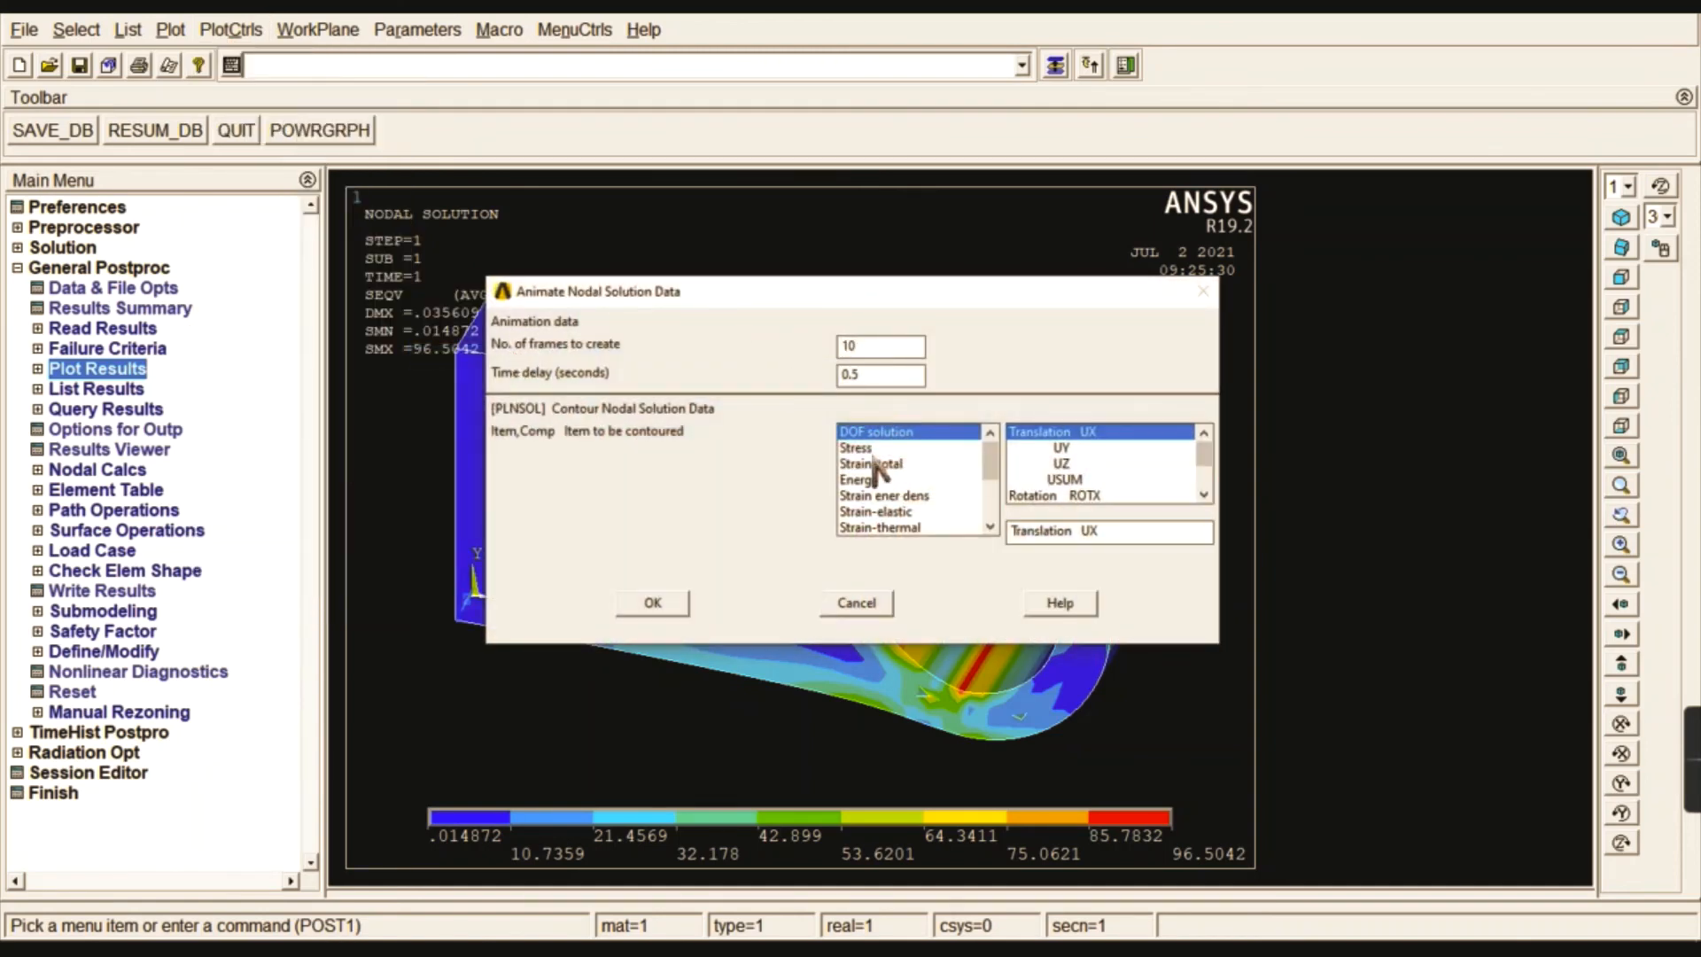
pyautogui.click(872, 447)
pyautogui.scroll(-3, 1205, 461)
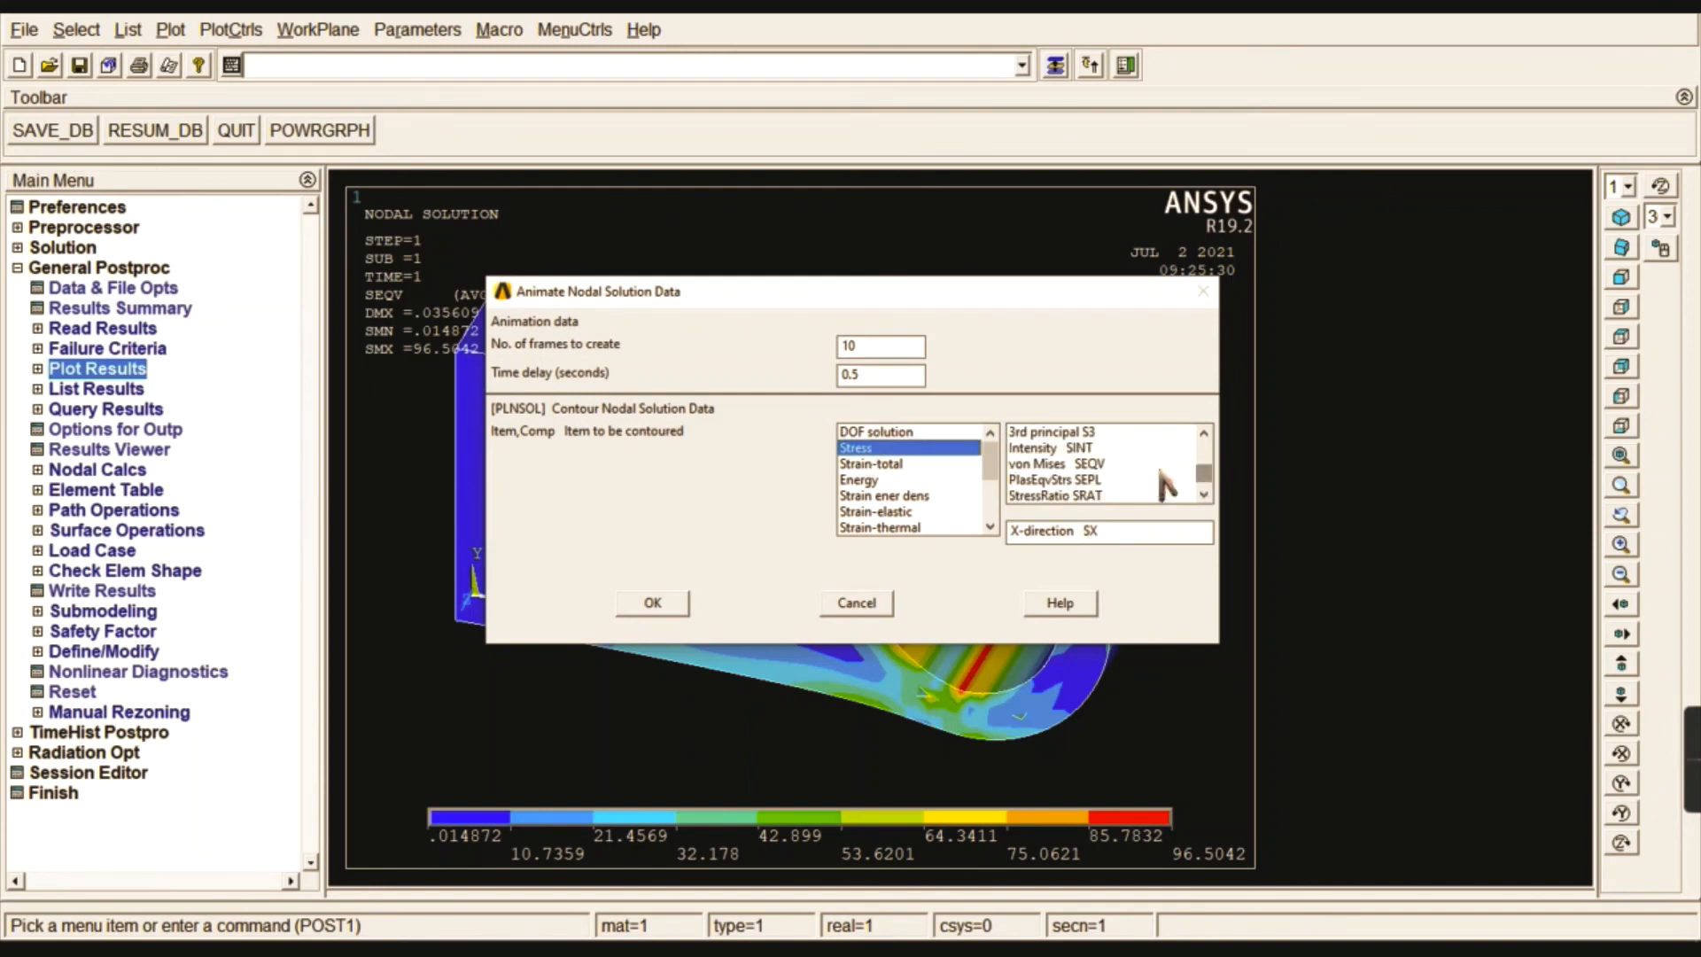
pyautogui.click(1097, 466)
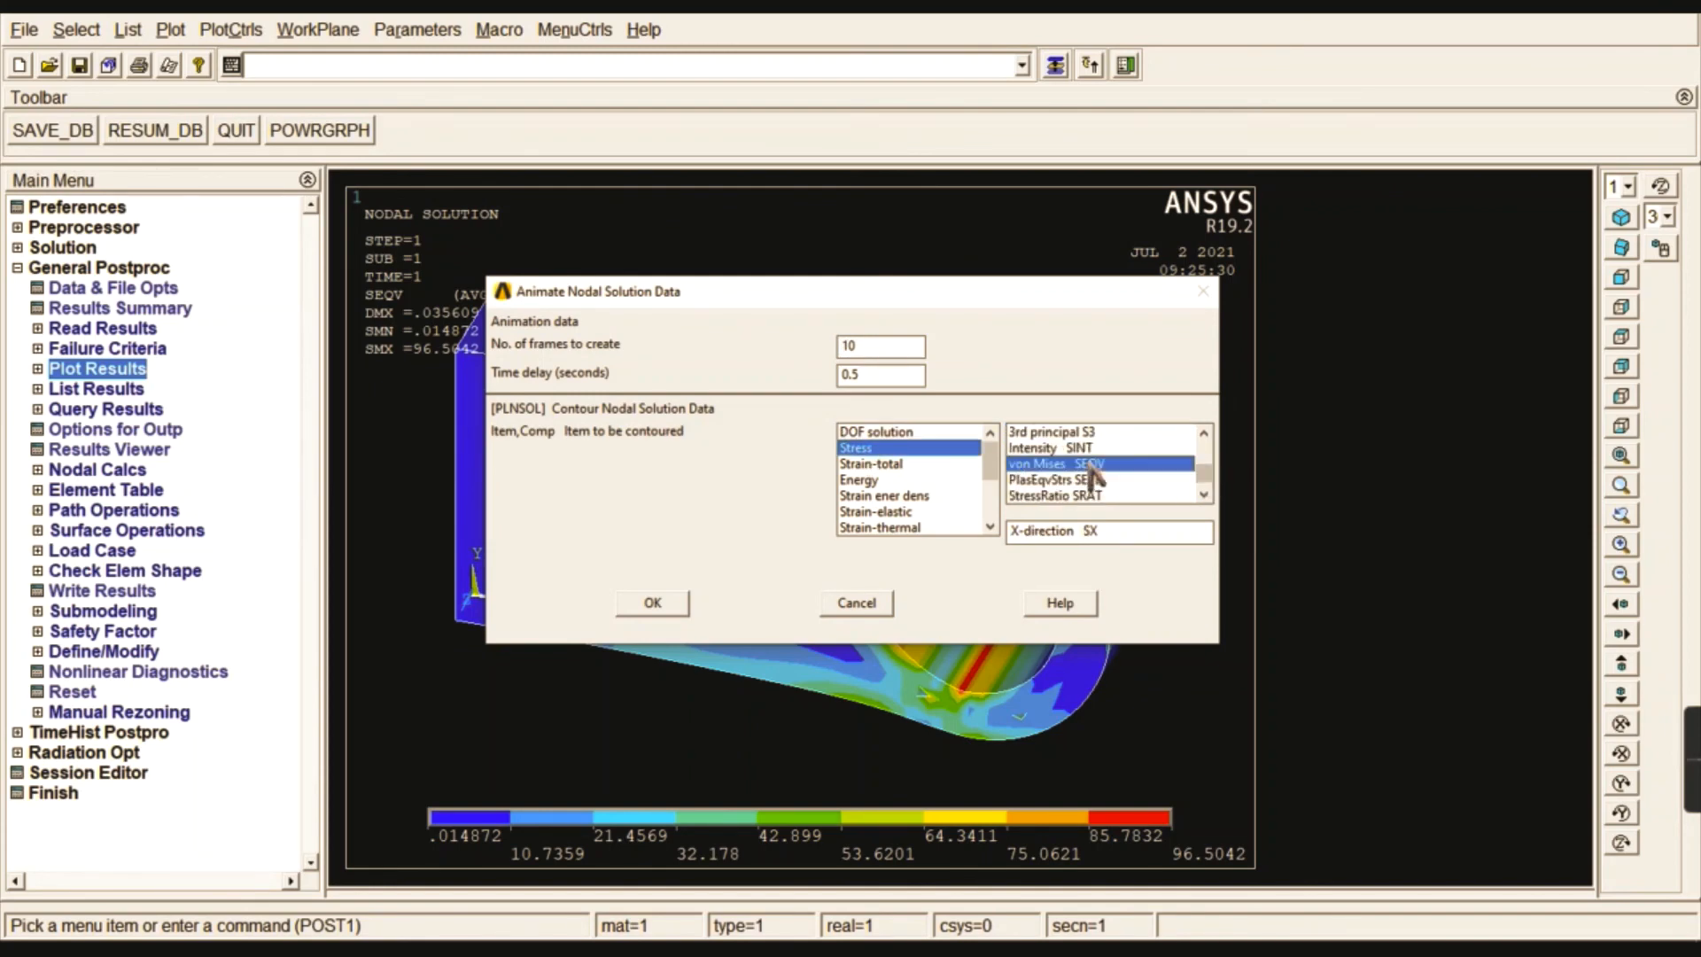
pyautogui.click(670, 605)
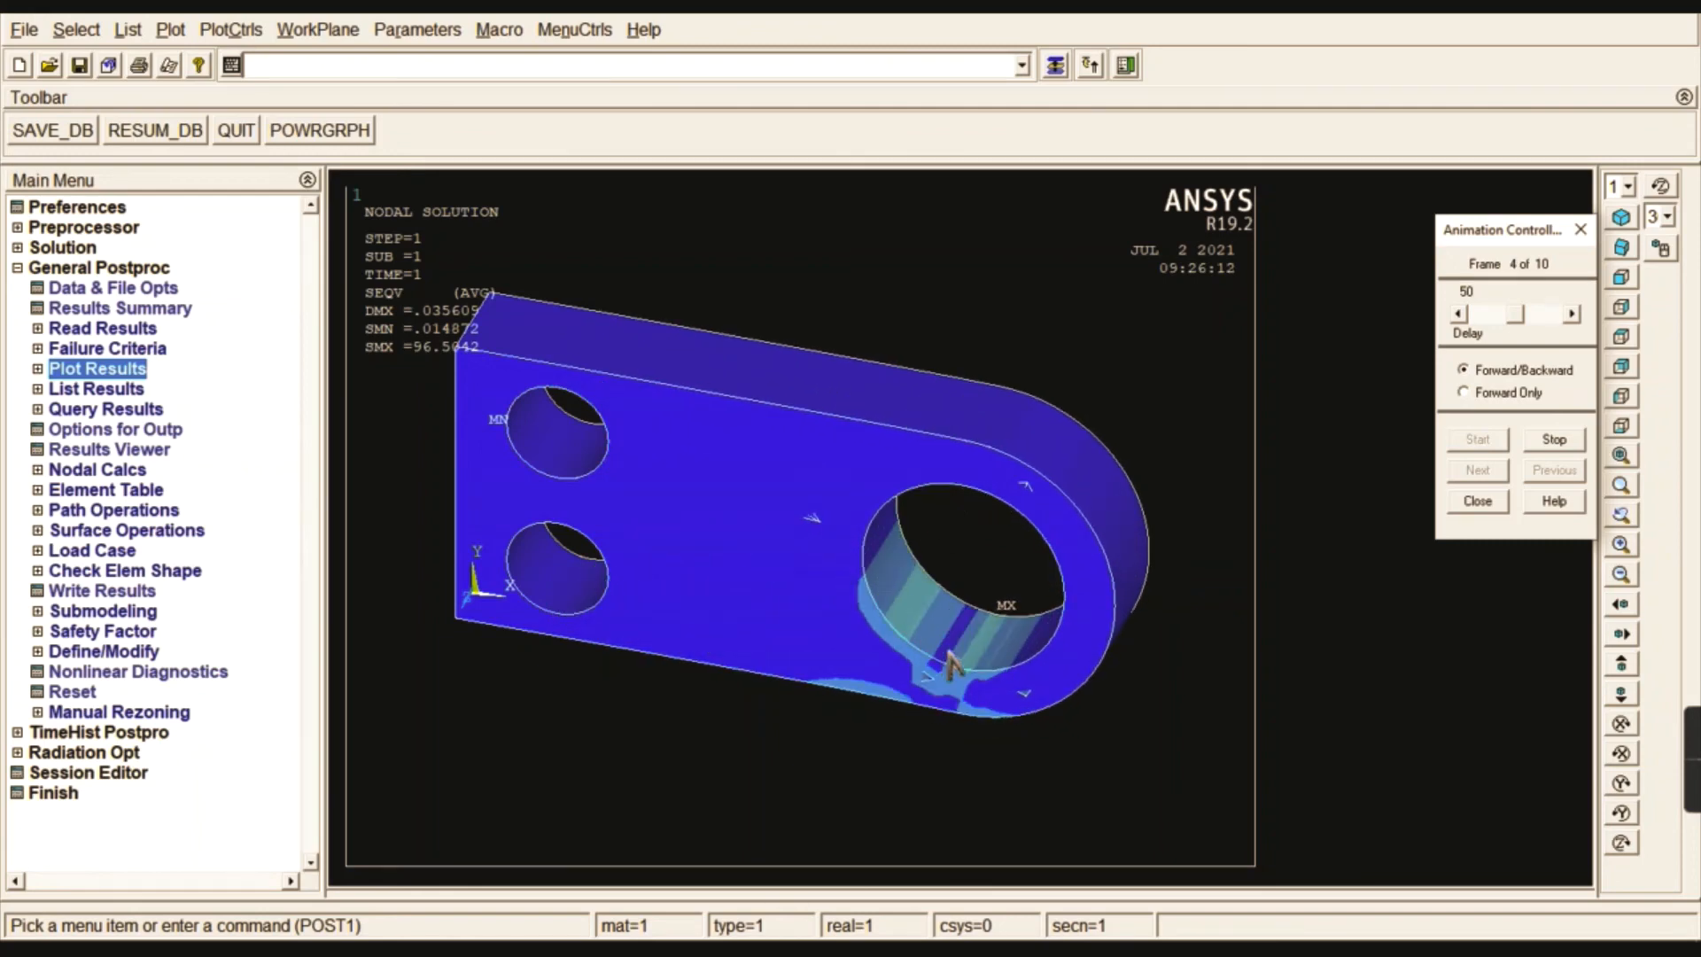
pyautogui.click(1477, 502)
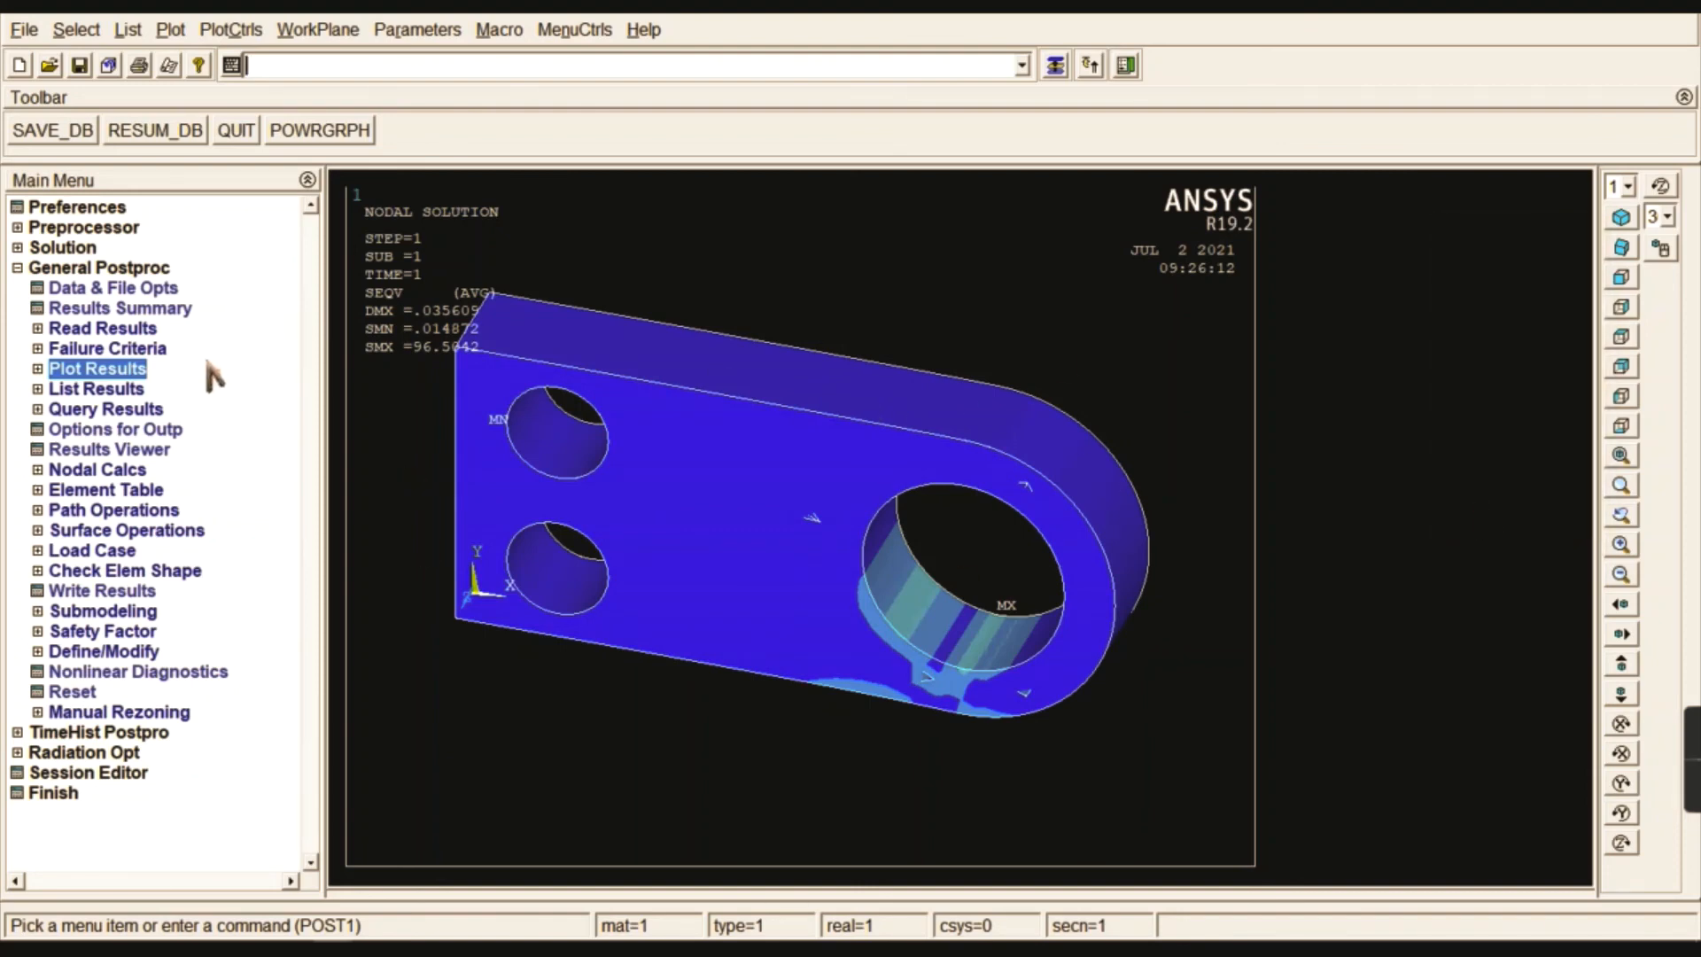
# - Replot the von Mises stress nodal contours on the deformed shape only and show the bracket in the front view
pyautogui.click(133, 370)
pyautogui.click(131, 409)
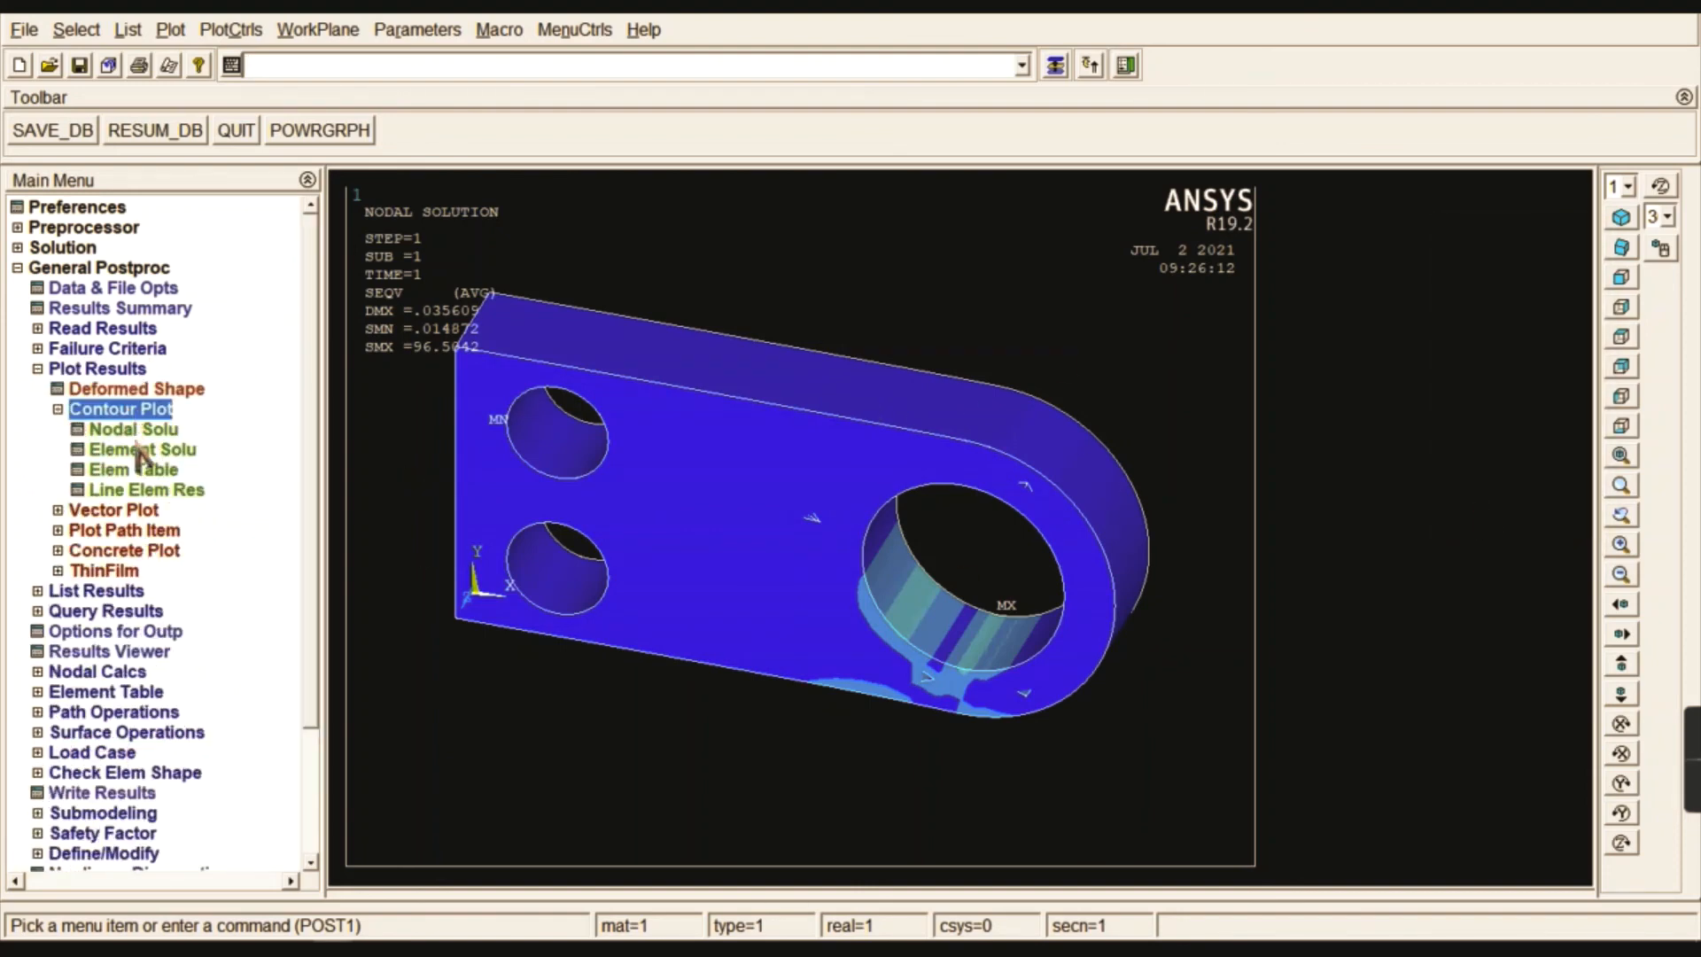
pyautogui.click(134, 430)
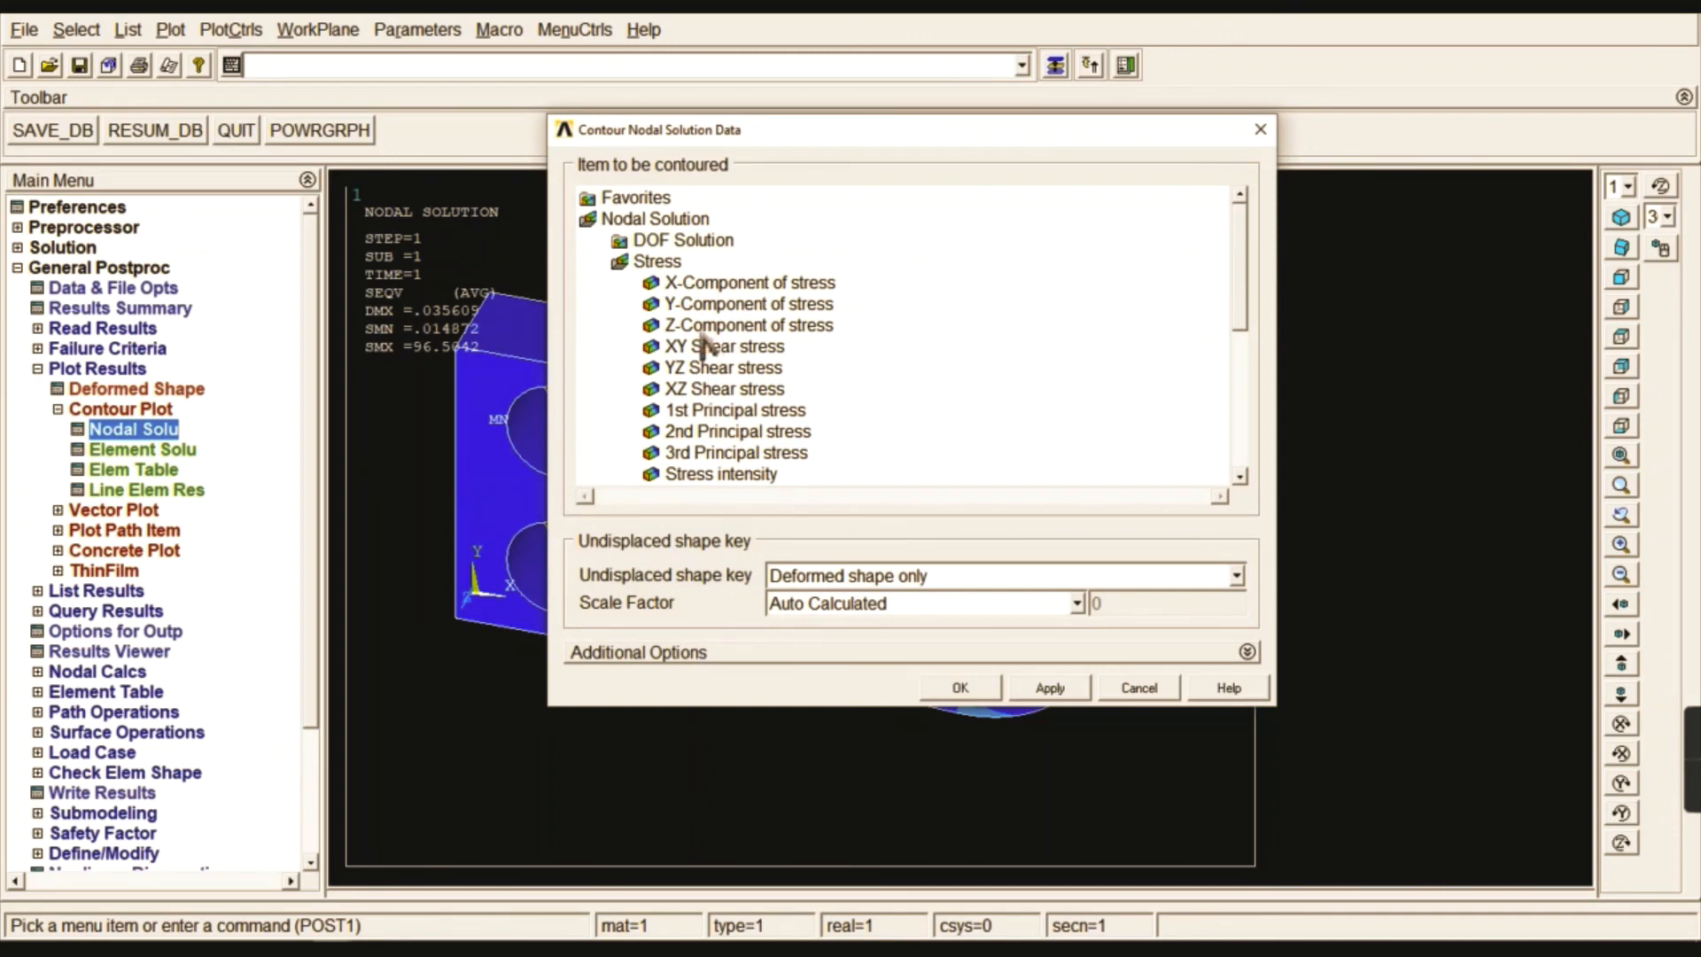
pyautogui.click(964, 687)
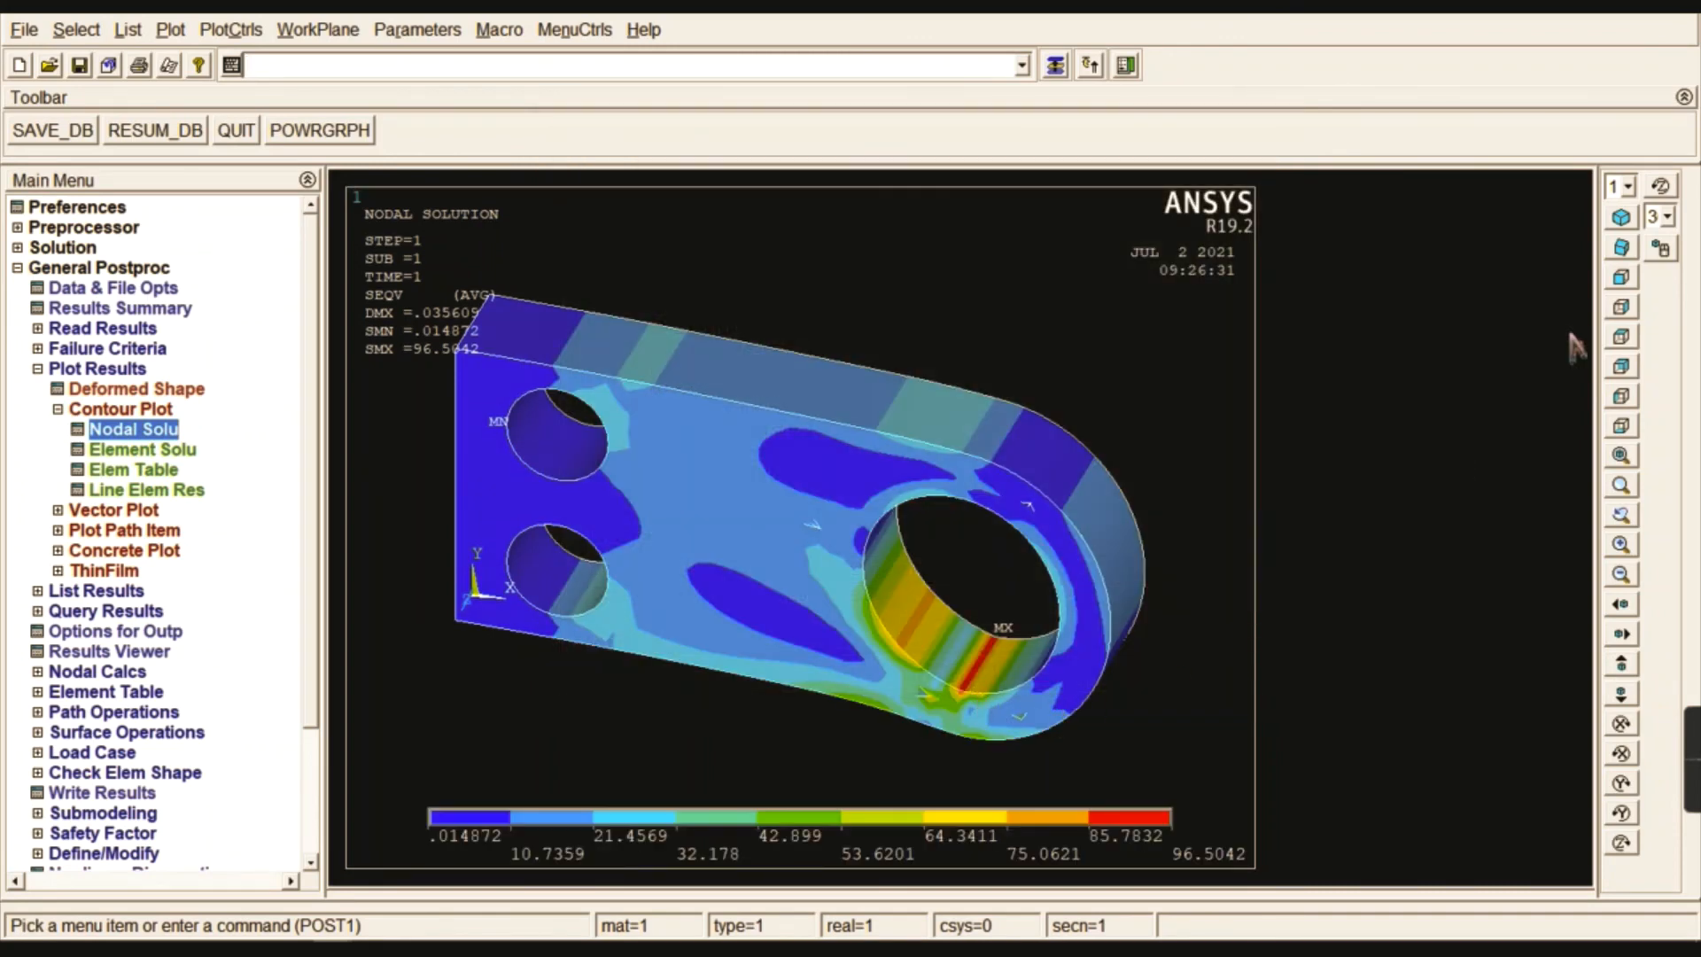
pyautogui.click(1622, 279)
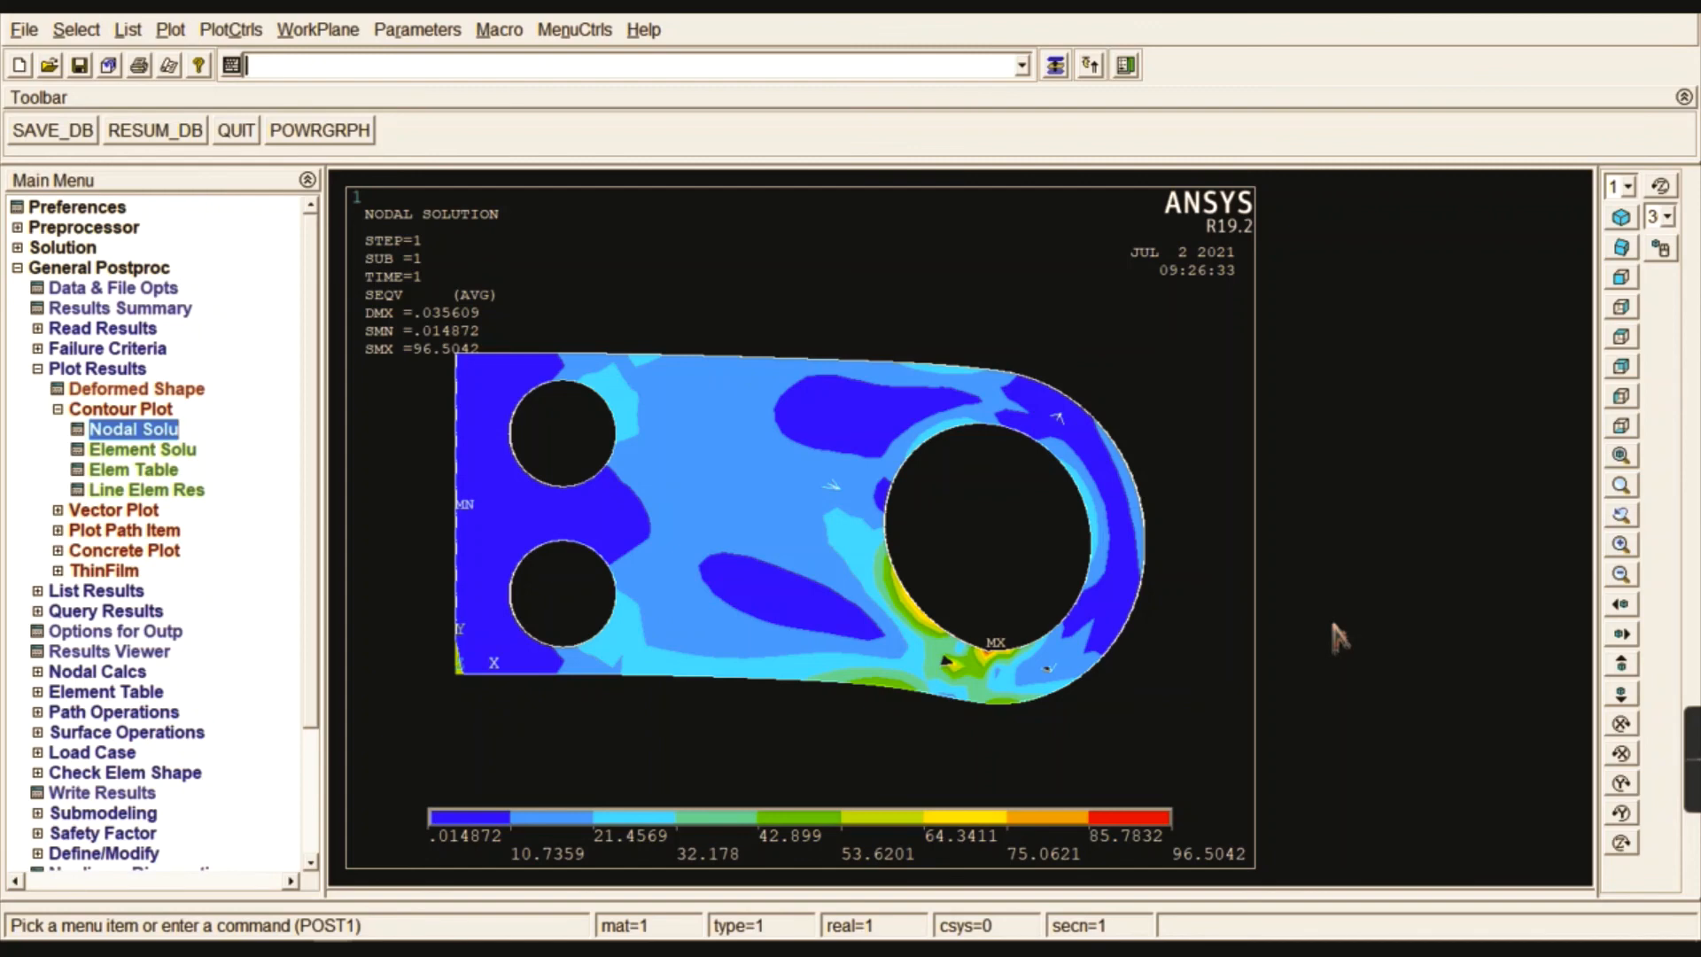
pyautogui.moveTo(1688, 762)
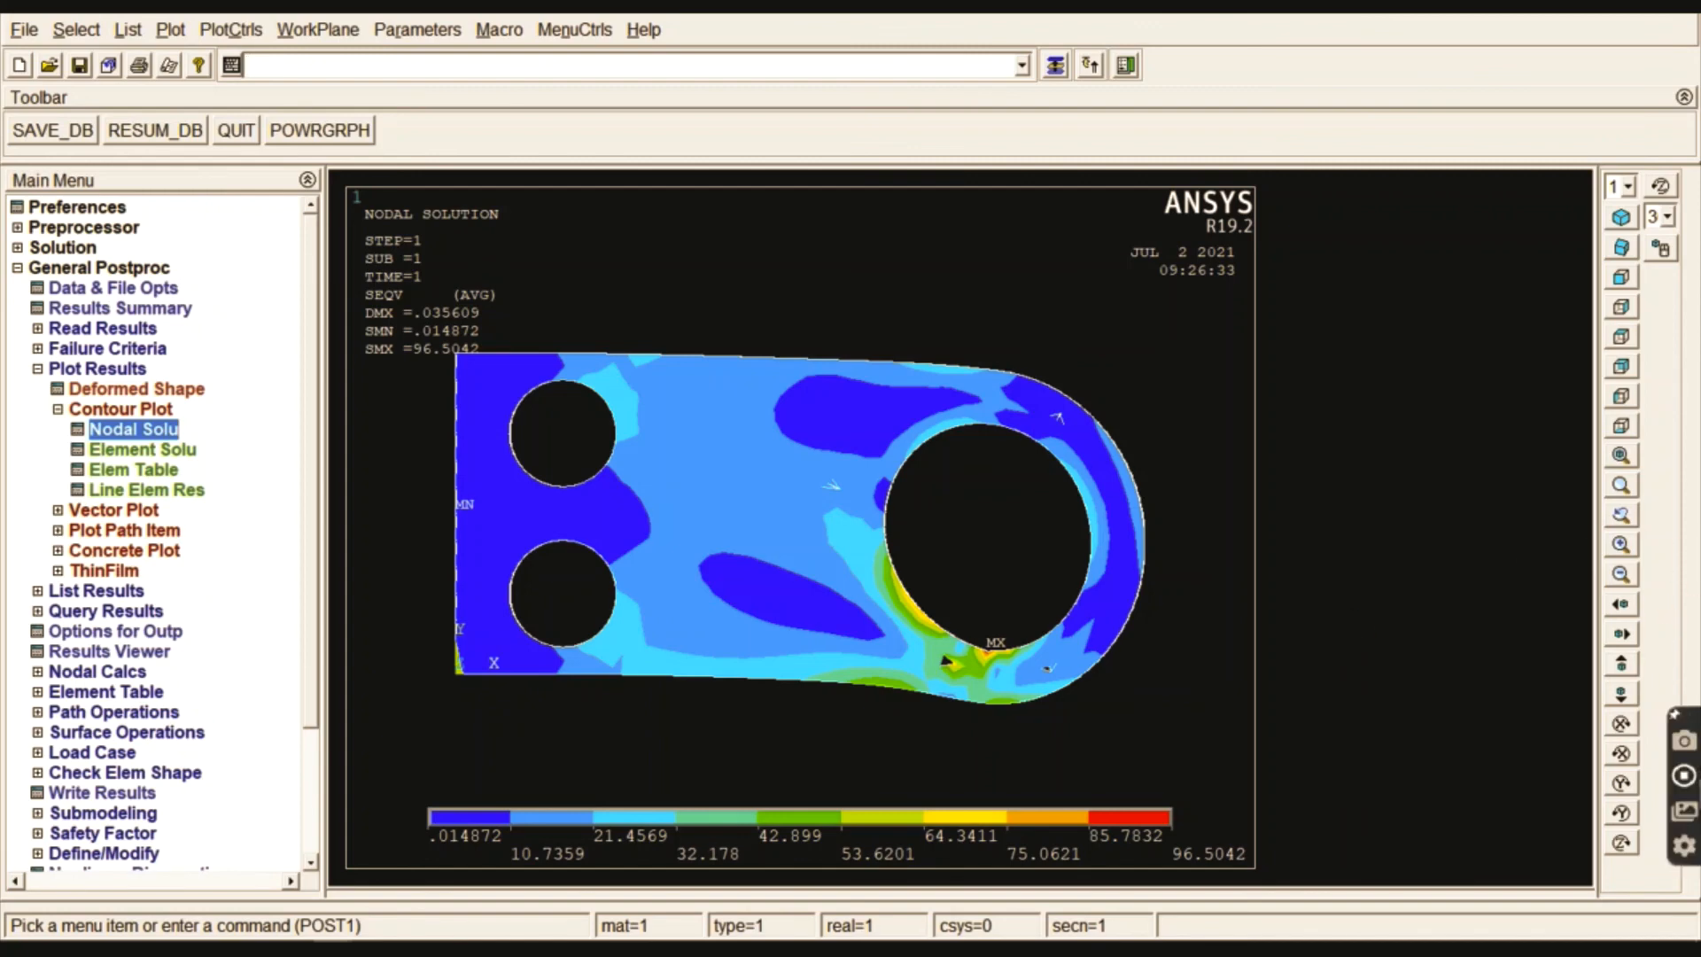